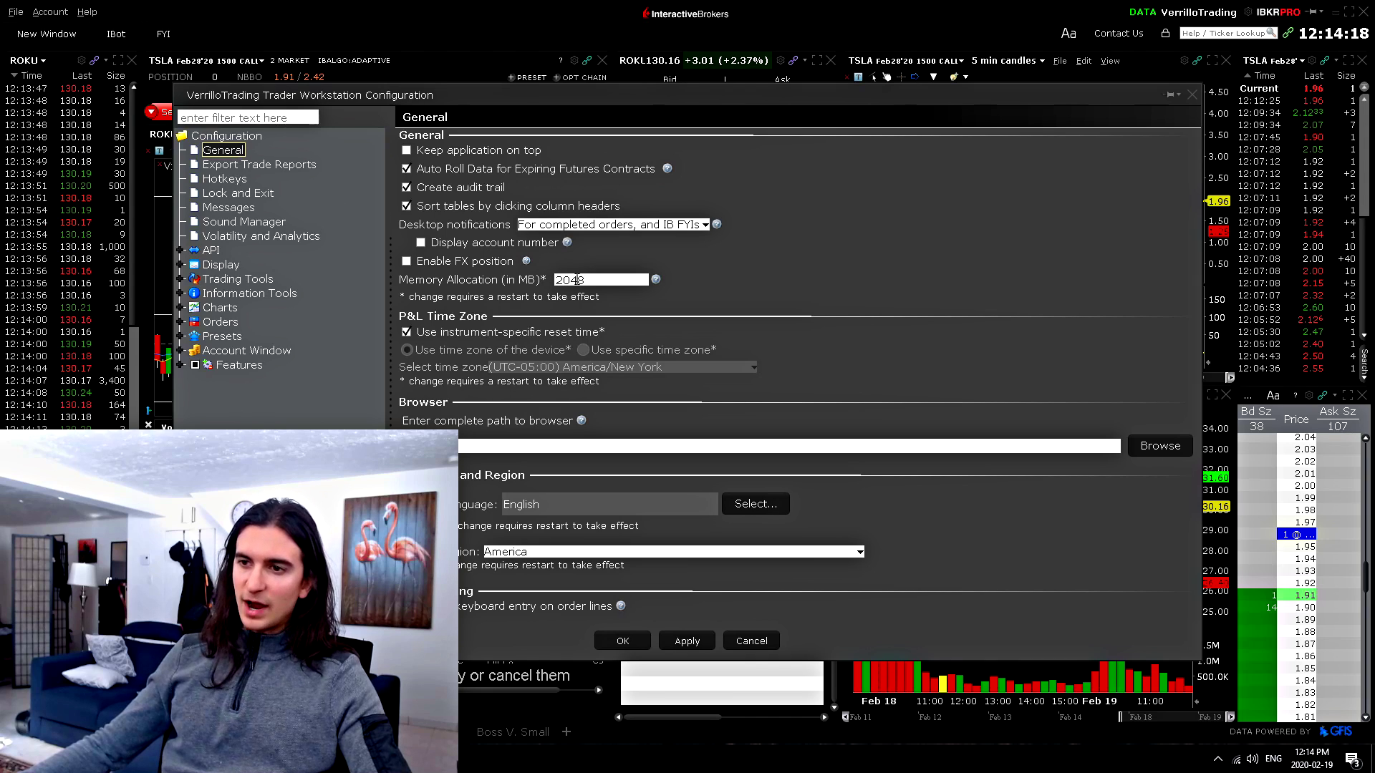
# Check that the Memory Allocation field reads 2048 MB and leave it unchanged.
pyautogui.doubleClick(556, 280)
pyautogui.click(557, 280)
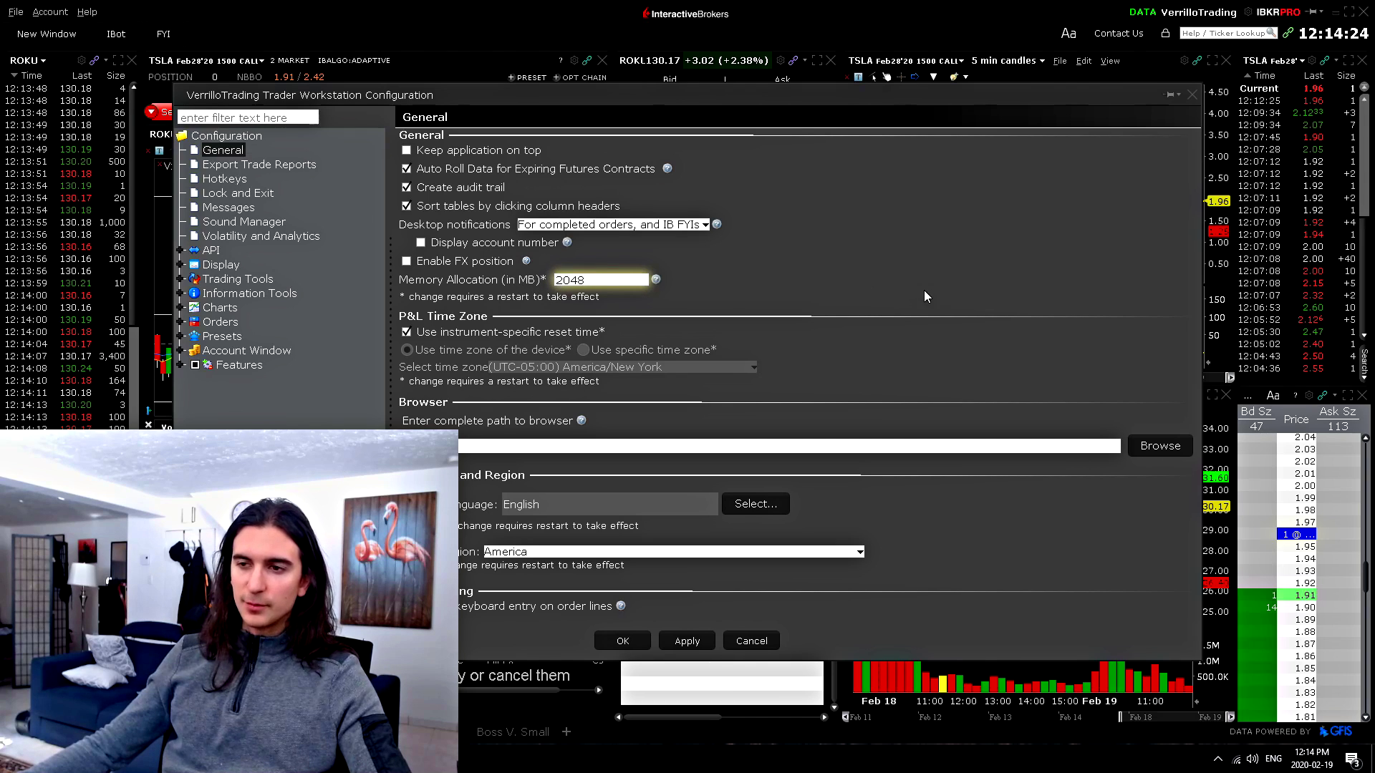
pyautogui.moveTo(657, 280)
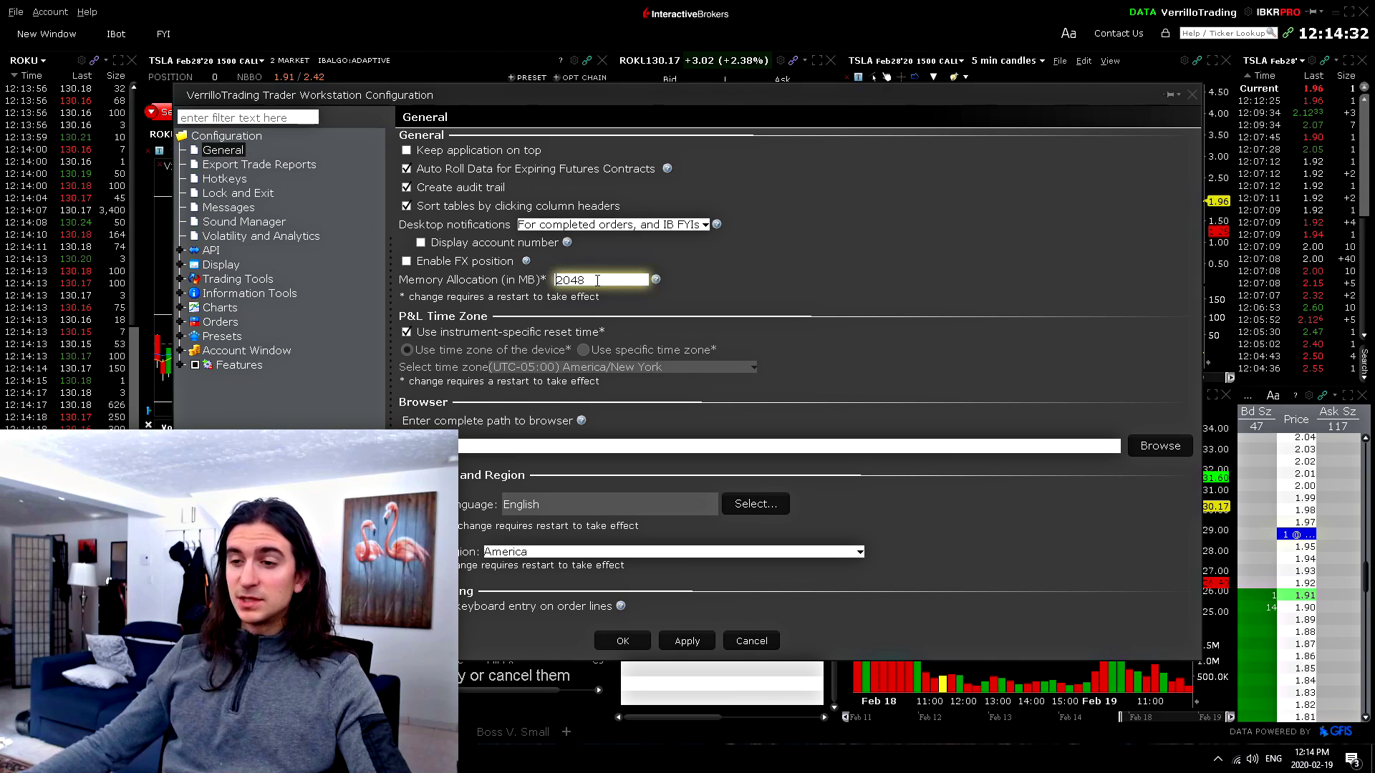
pyautogui.click(558, 280)
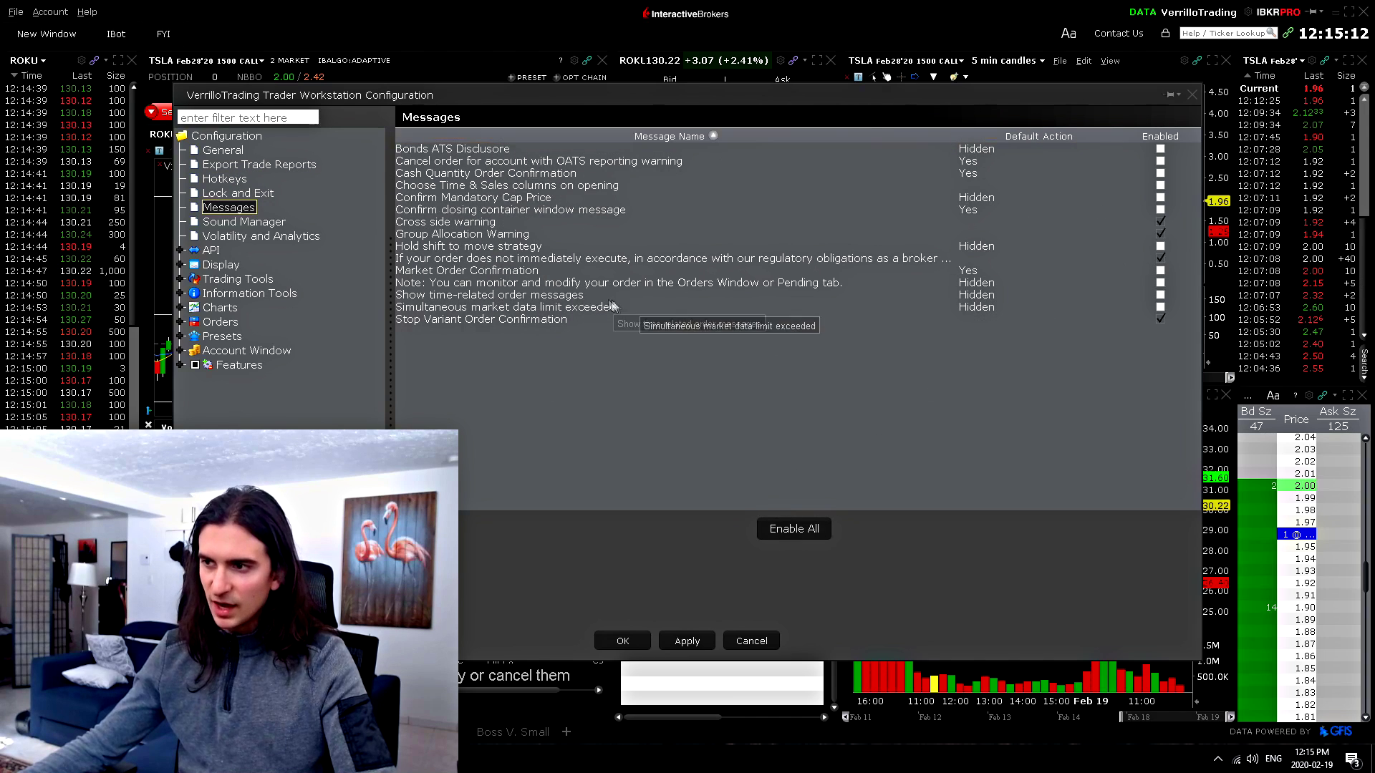
# Review the Market Order Confirmation messages and preview the Order Filled alert sound in Sound Manager.
pyautogui.click(528, 274)
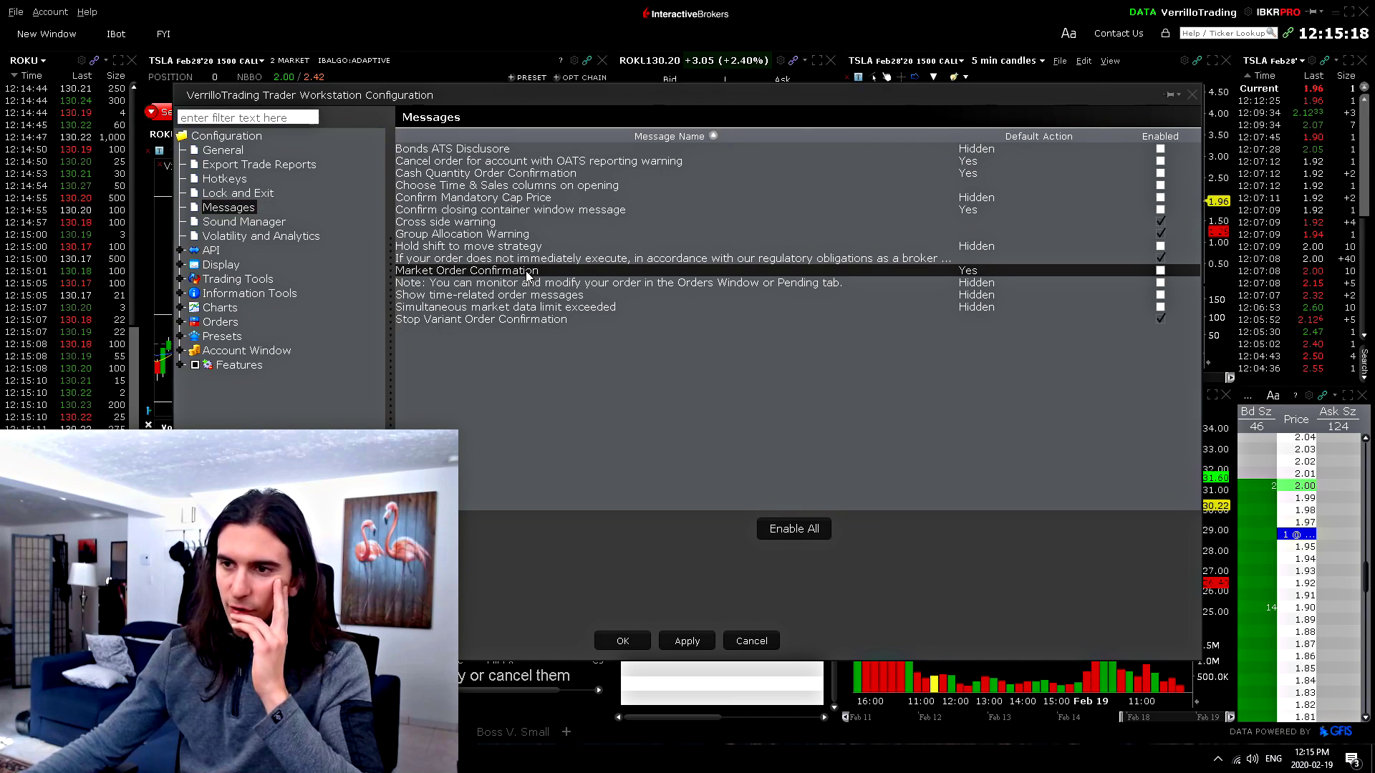
pyautogui.click(523, 263)
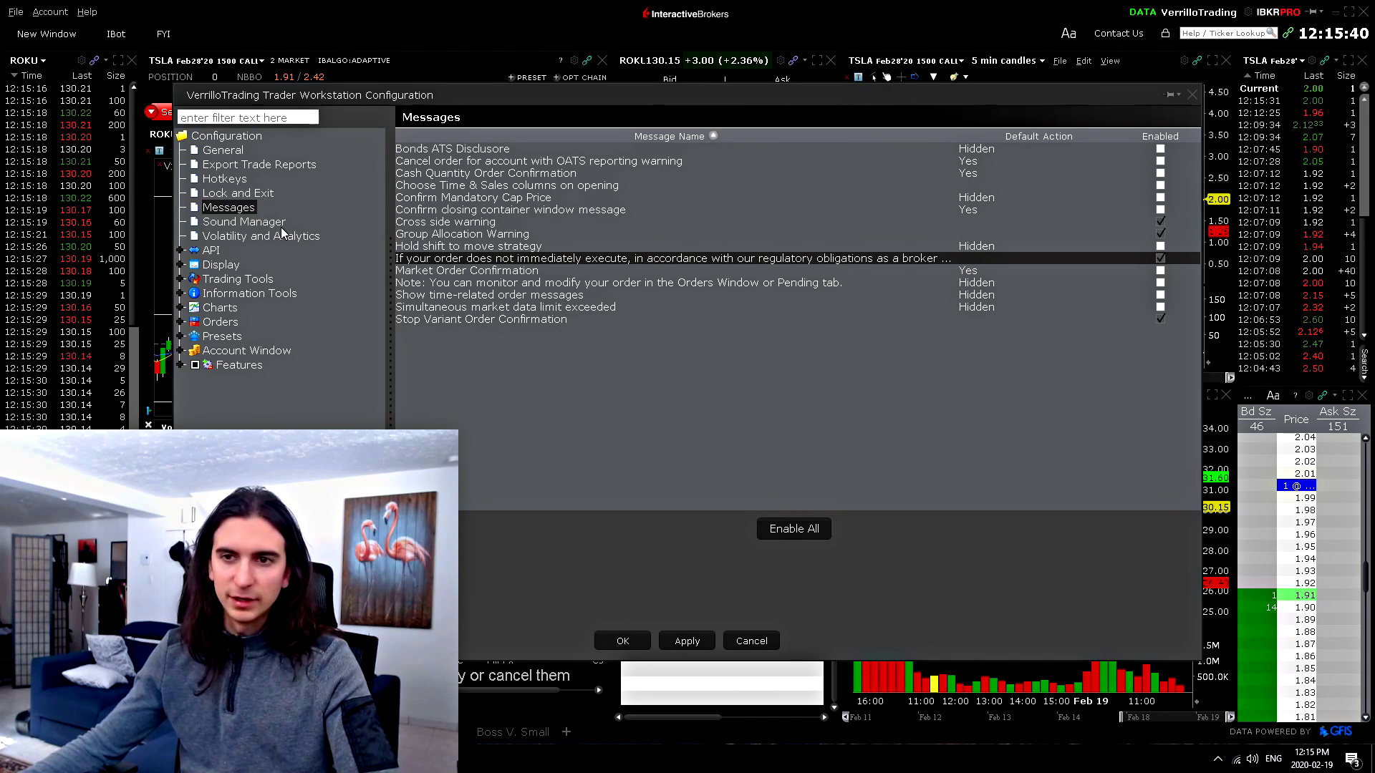
pyautogui.click(262, 223)
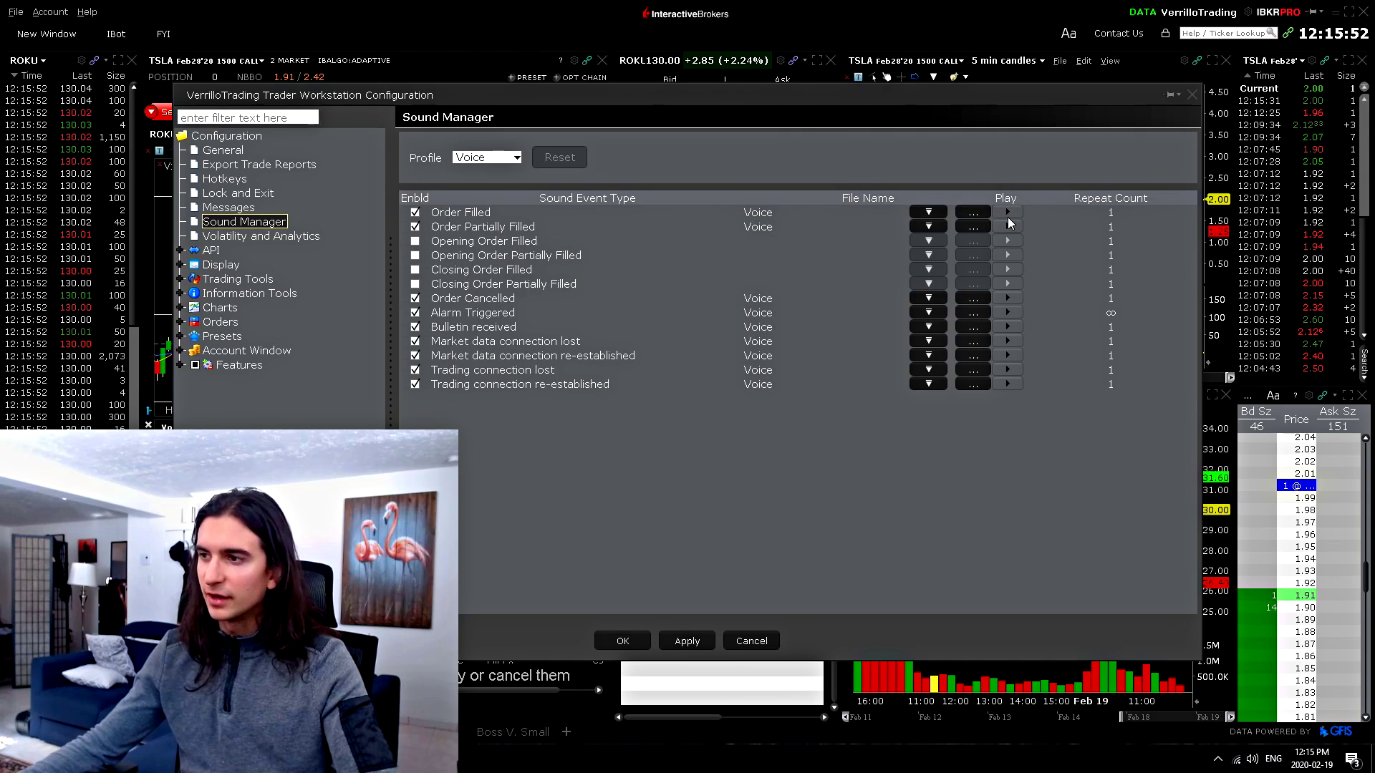
pyautogui.click(1008, 212)
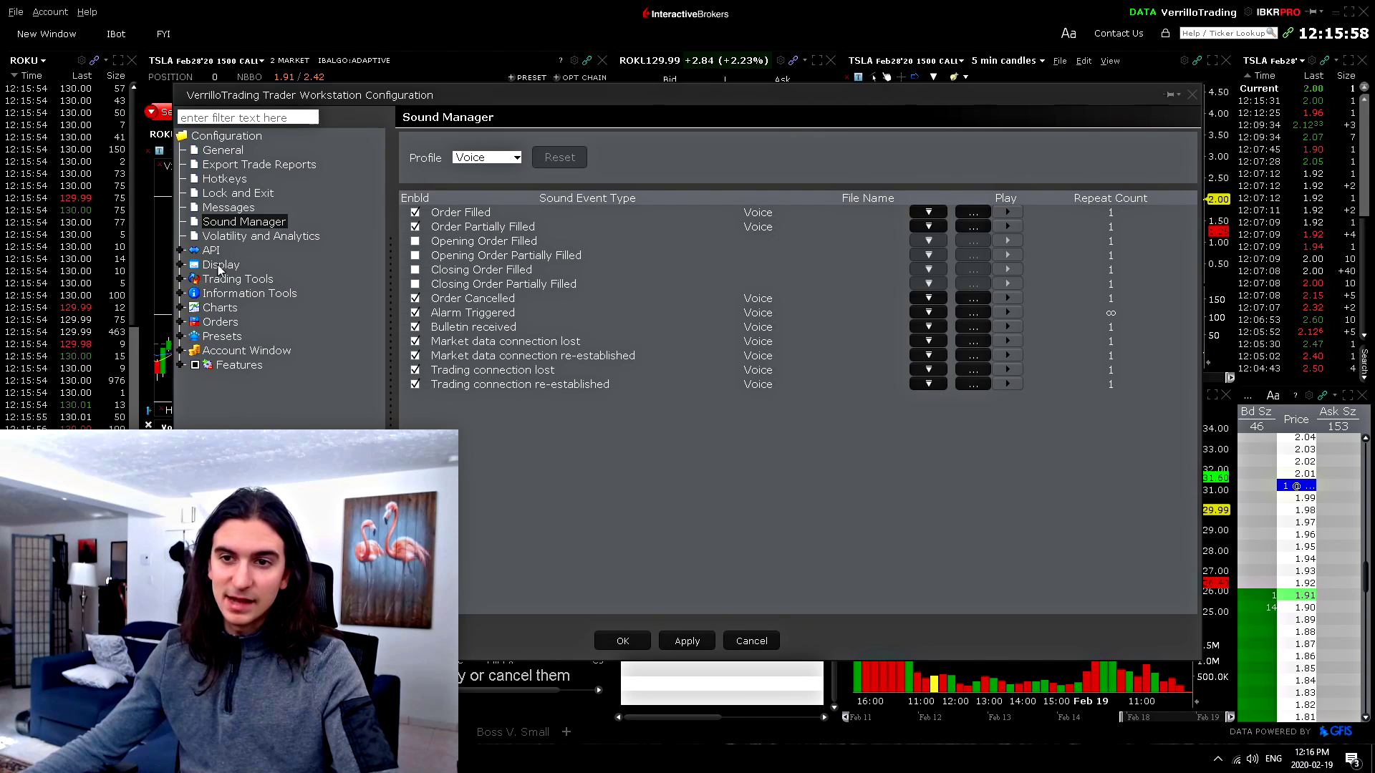
pyautogui.click(223, 237)
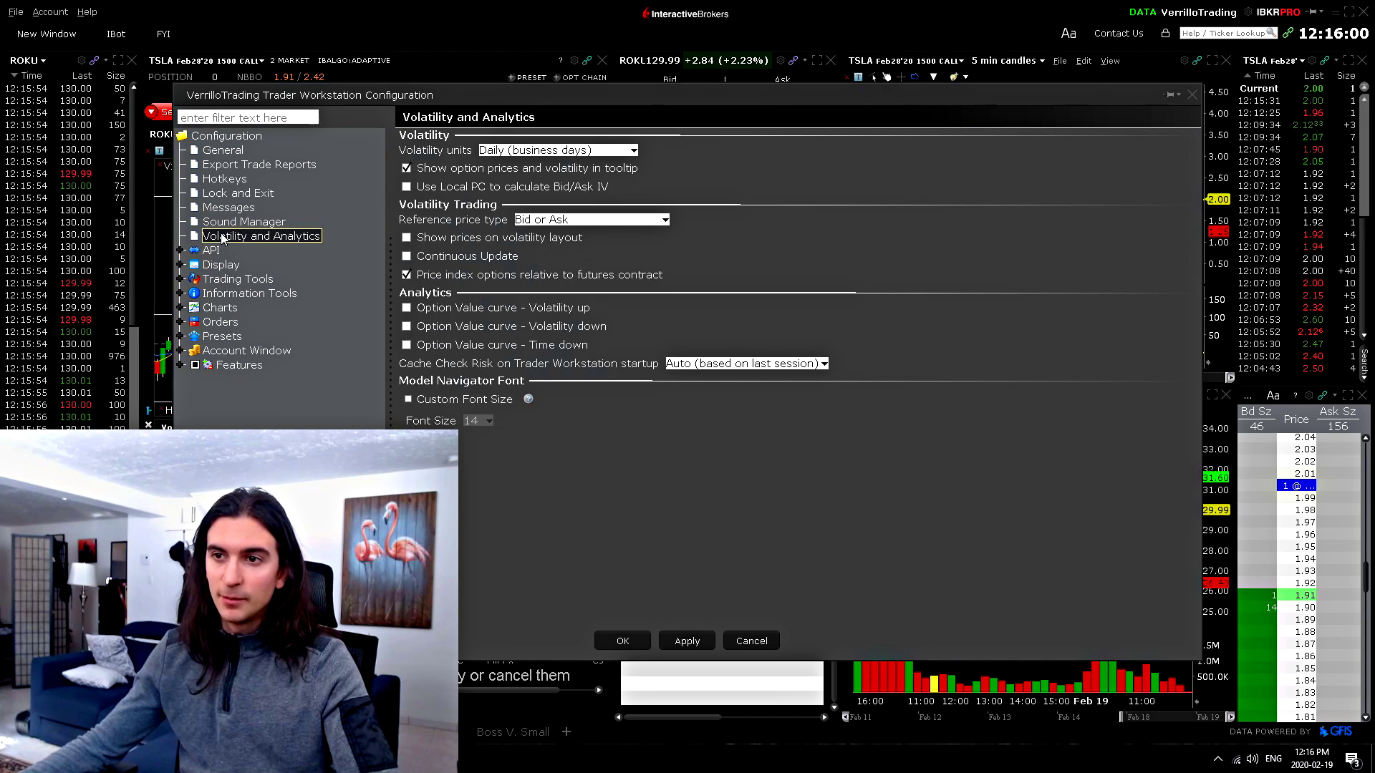
# Look over Display Settings, place the cursor in the Titlebar text, and minimize the TSLA Calls and Puts window.
pyautogui.click(228, 265)
pyautogui.click(450, 150)
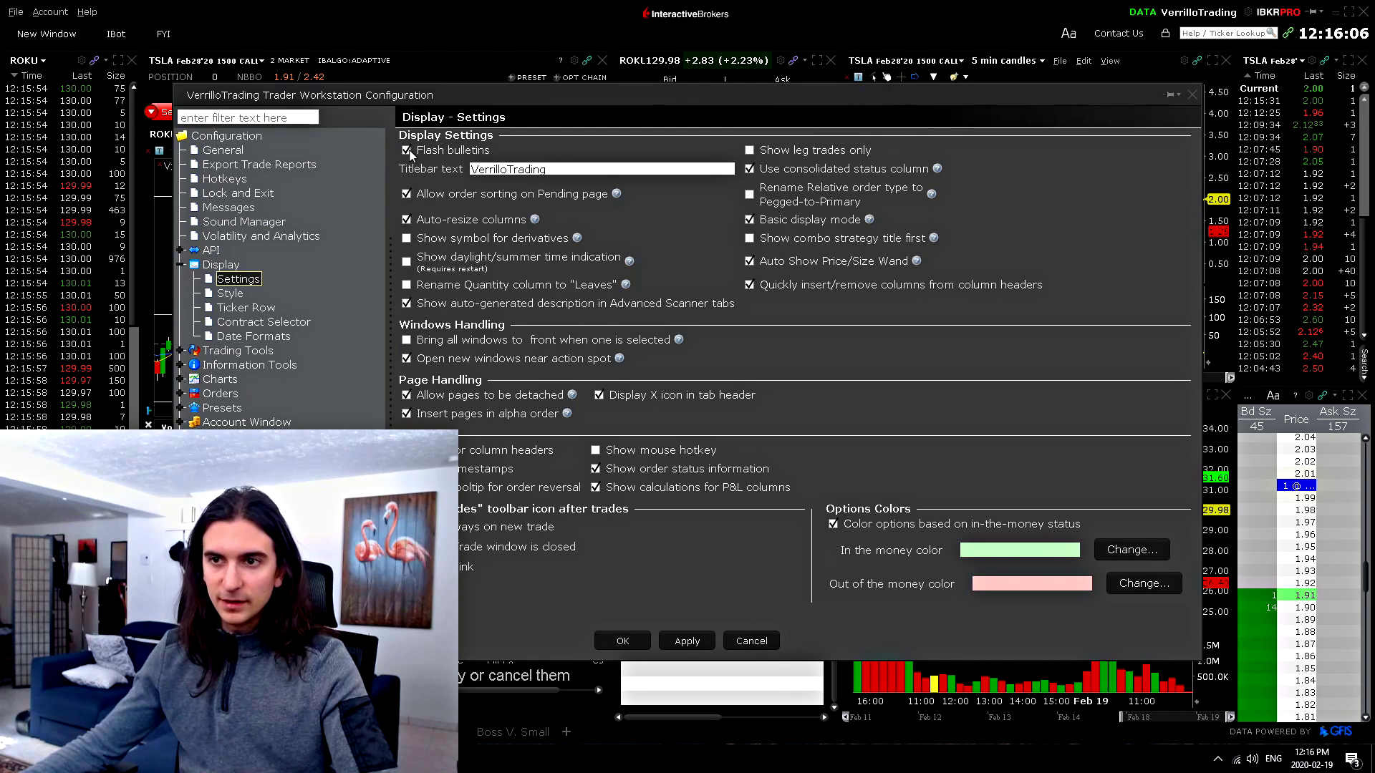
pyautogui.click(555, 164)
pyautogui.click(473, 169)
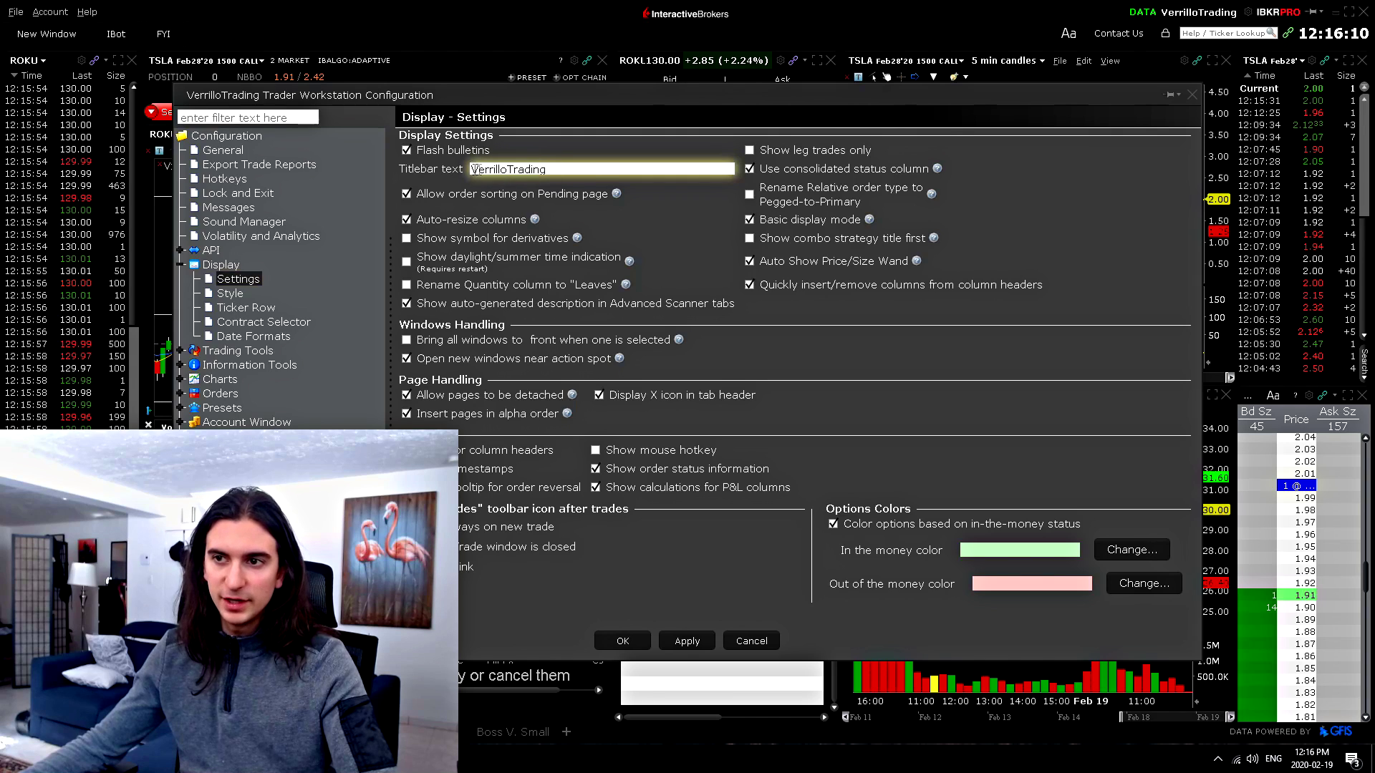
pyautogui.click(596, 171)
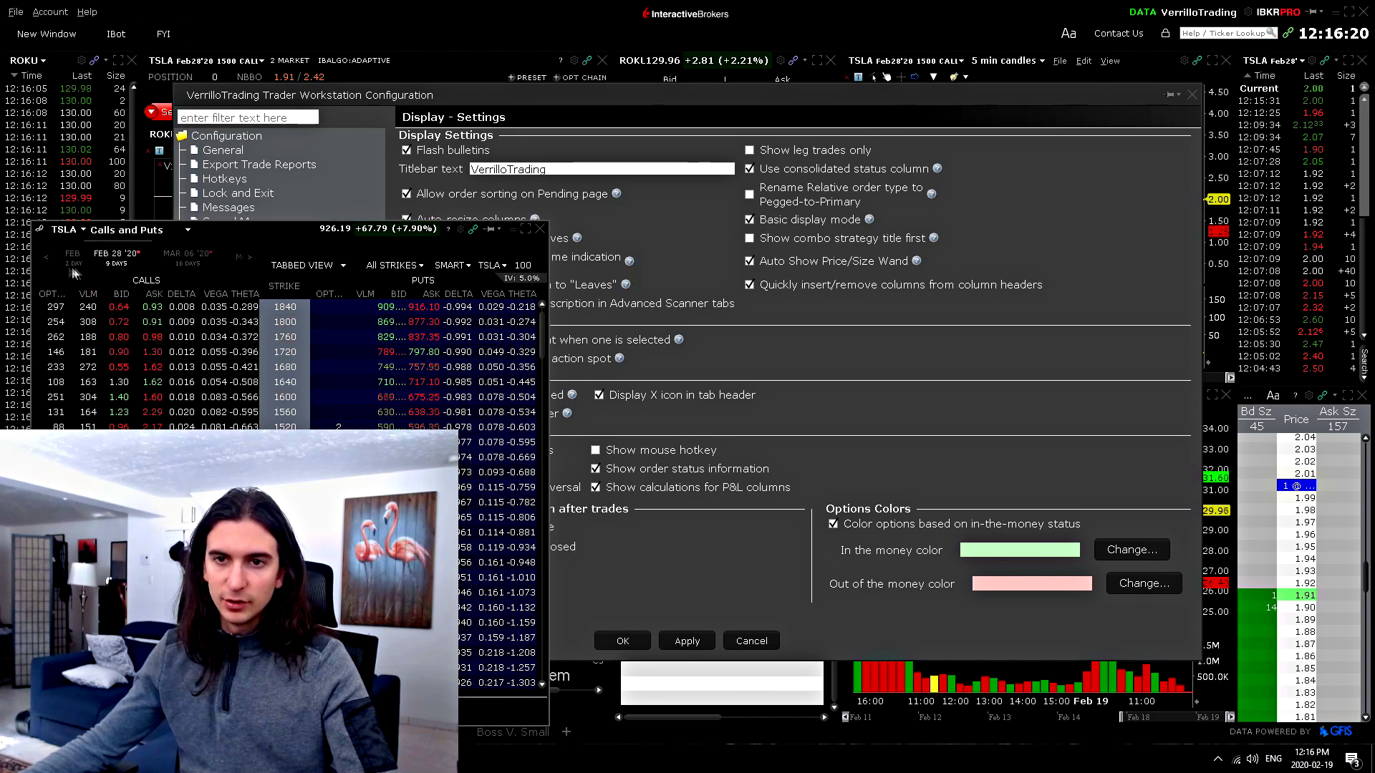
pyautogui.click(515, 236)
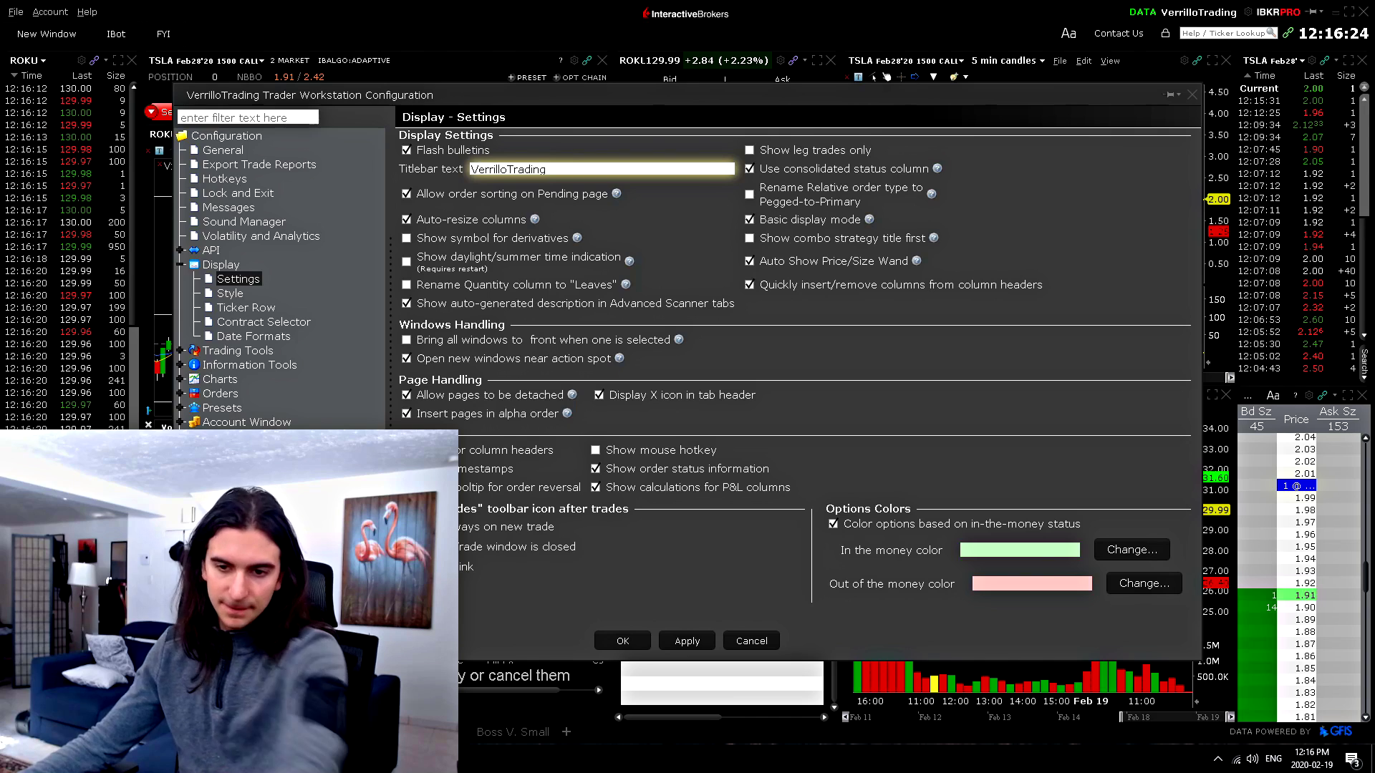
pyautogui.click(230, 293)
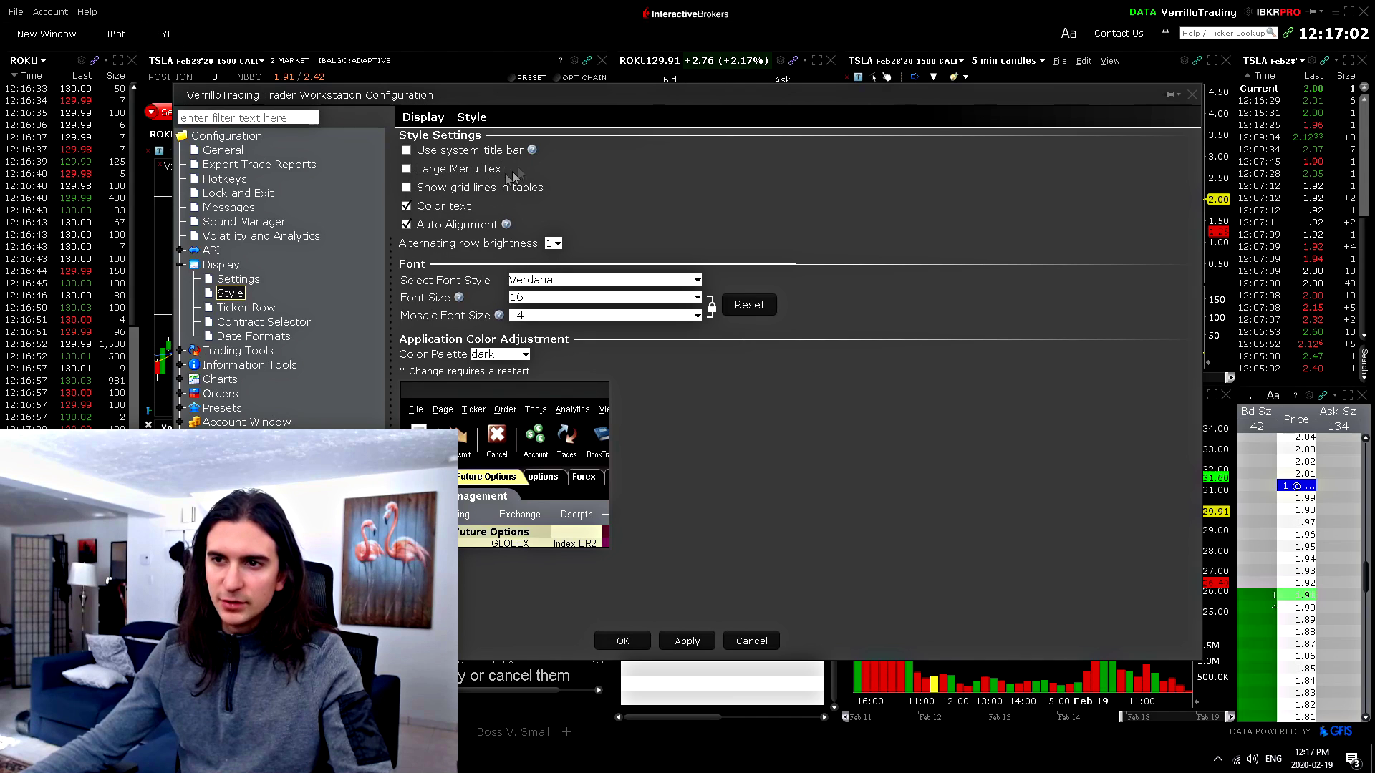
# Keep the Color Palette on dark and move on to the Ticker Row display page.
pyautogui.click(498, 360)
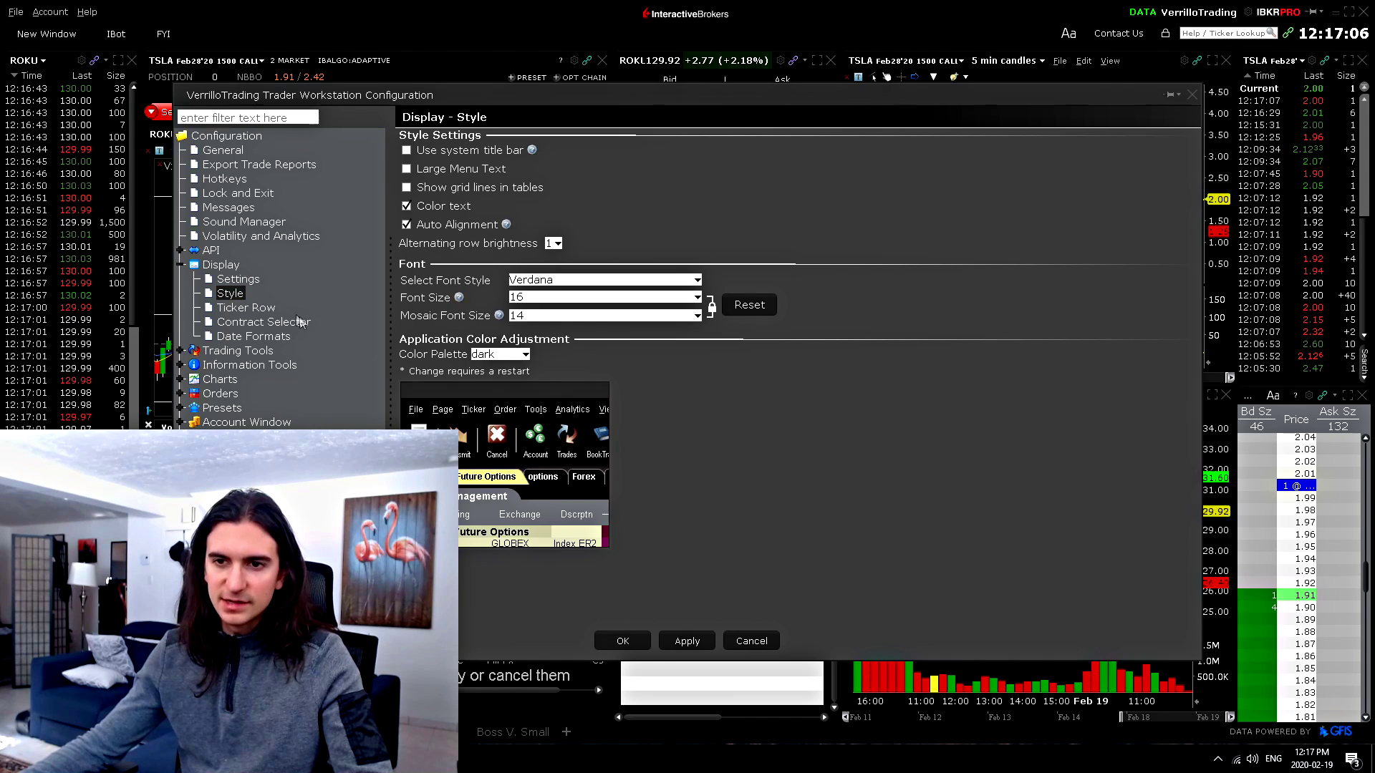
pyautogui.click(251, 308)
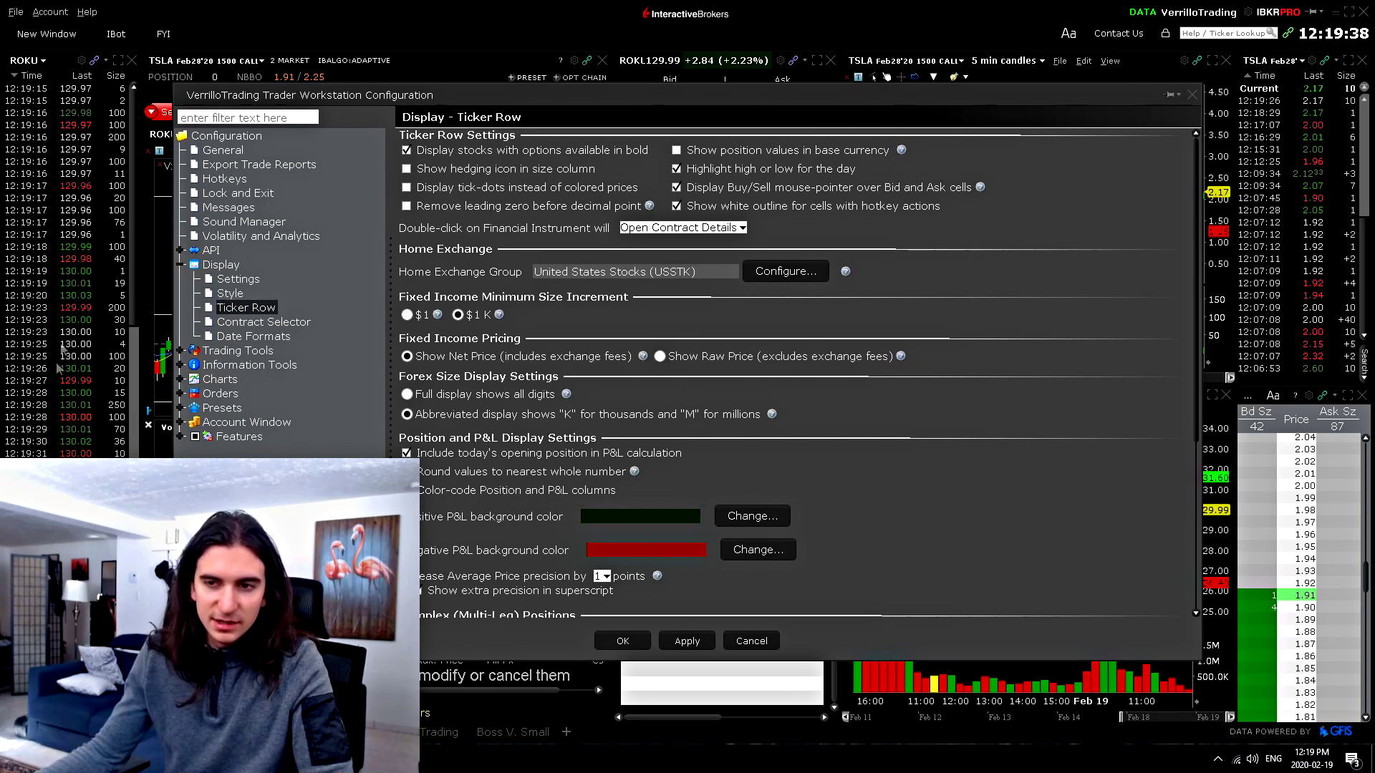
pyautogui.click(406, 188)
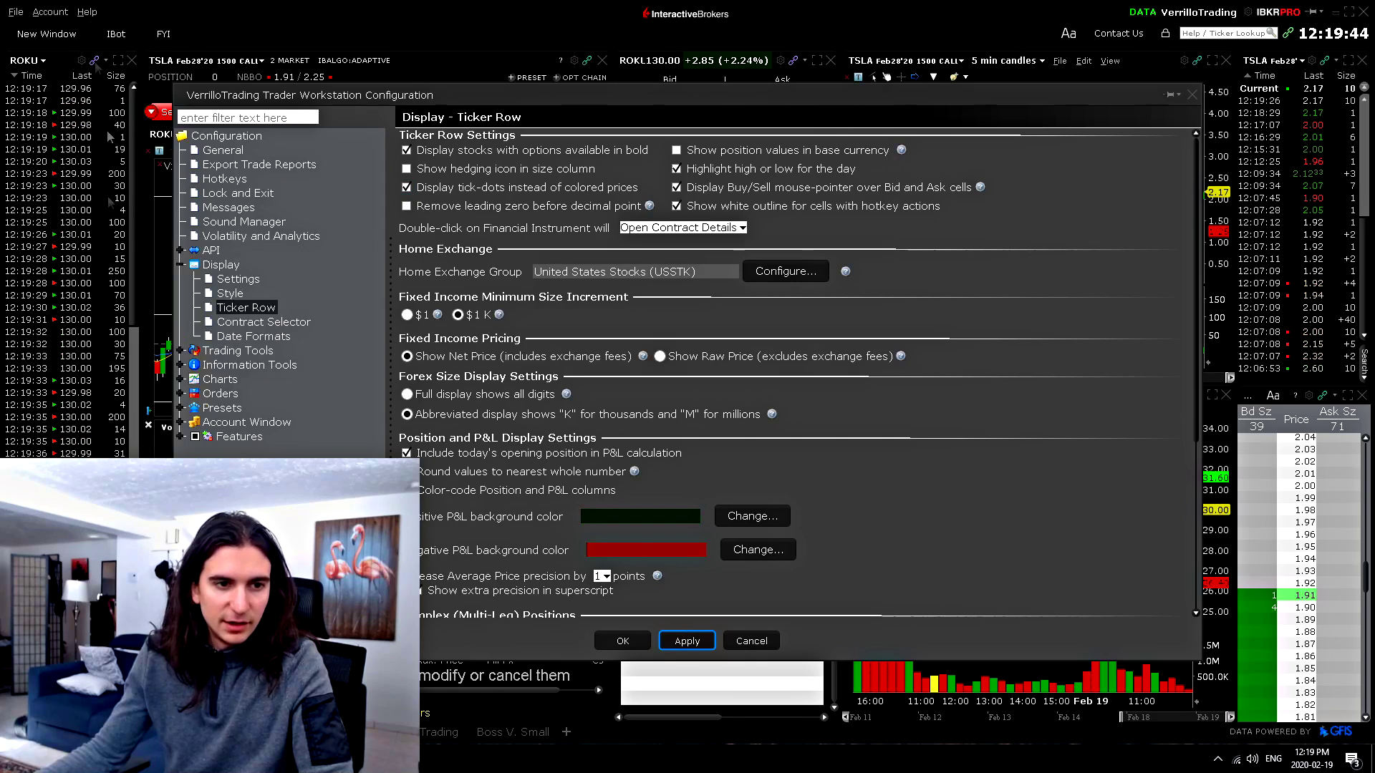
pyautogui.click(407, 187)
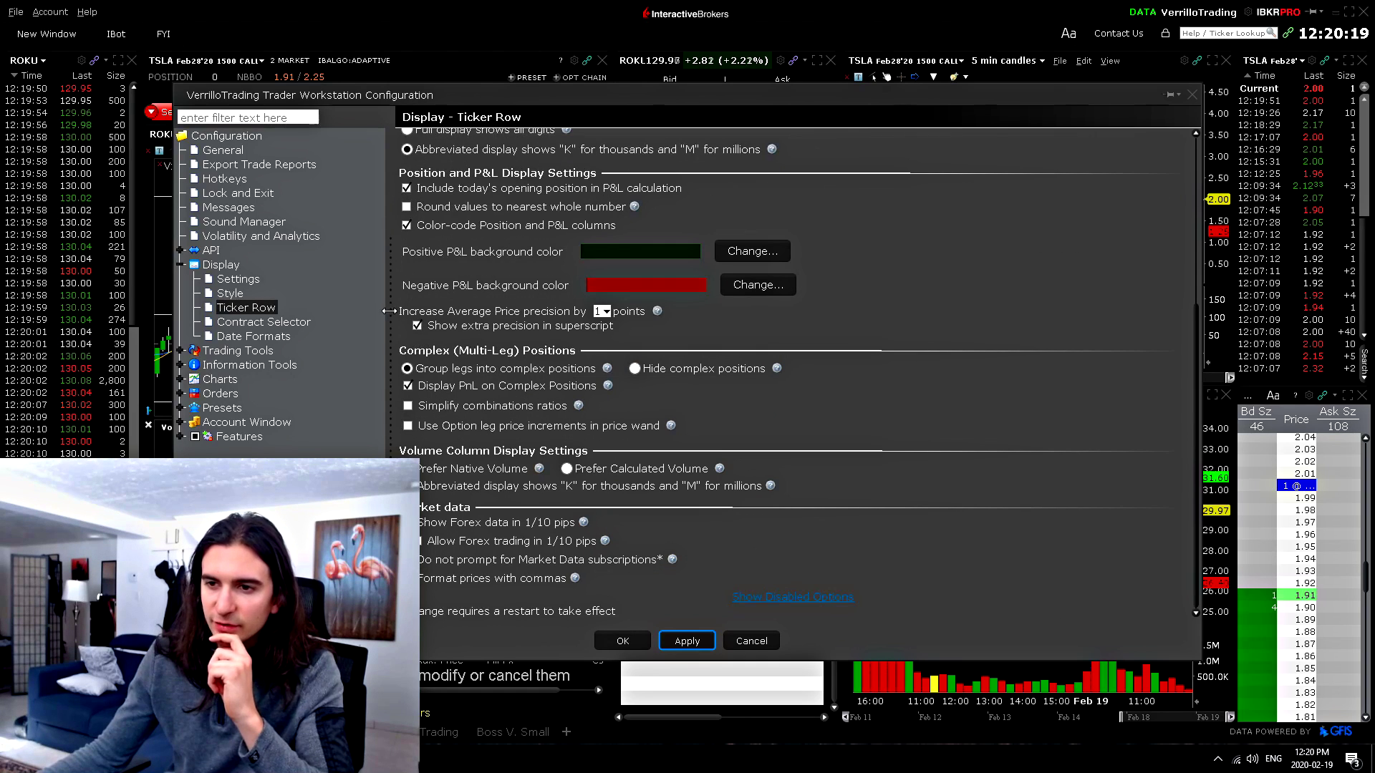
pyautogui.click(606, 312)
pyautogui.click(602, 340)
pyautogui.moveTo(659, 314)
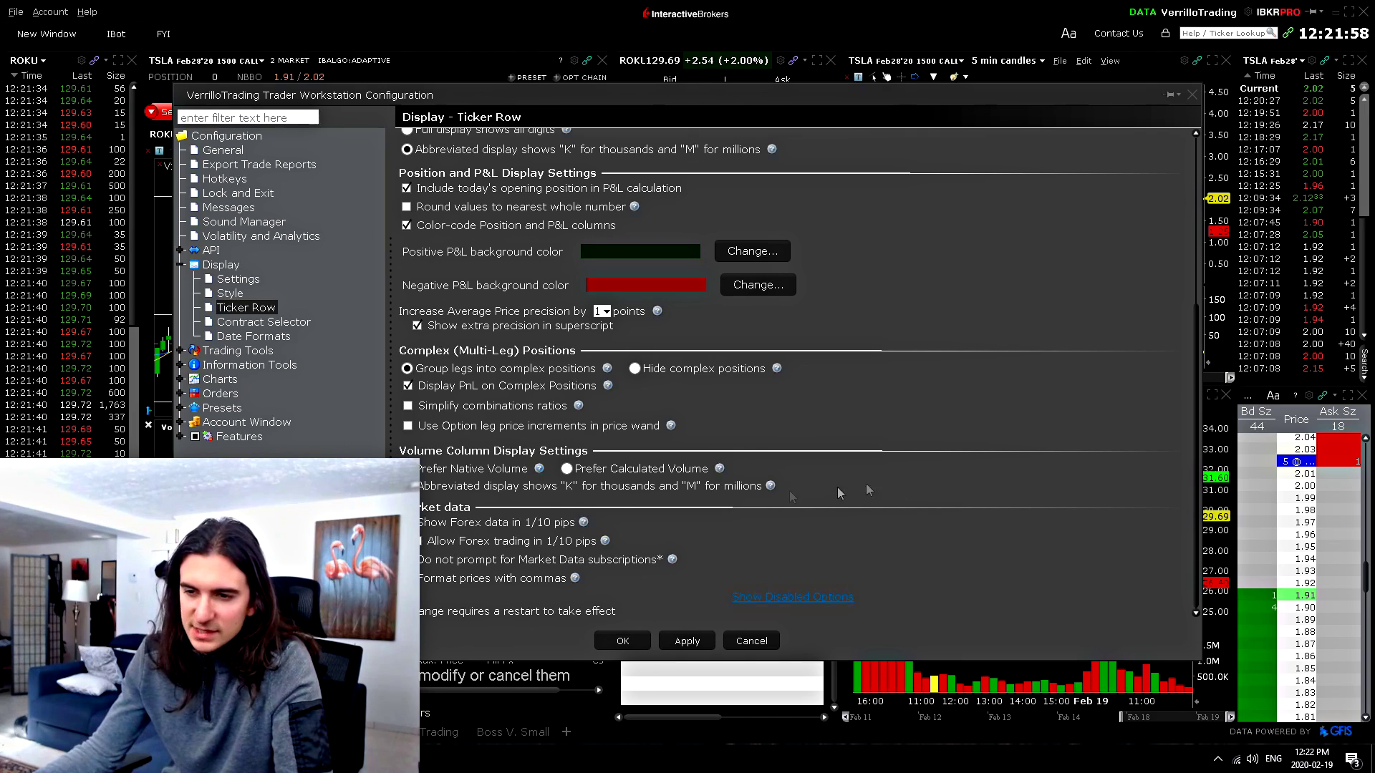
pyautogui.moveTo(543, 470)
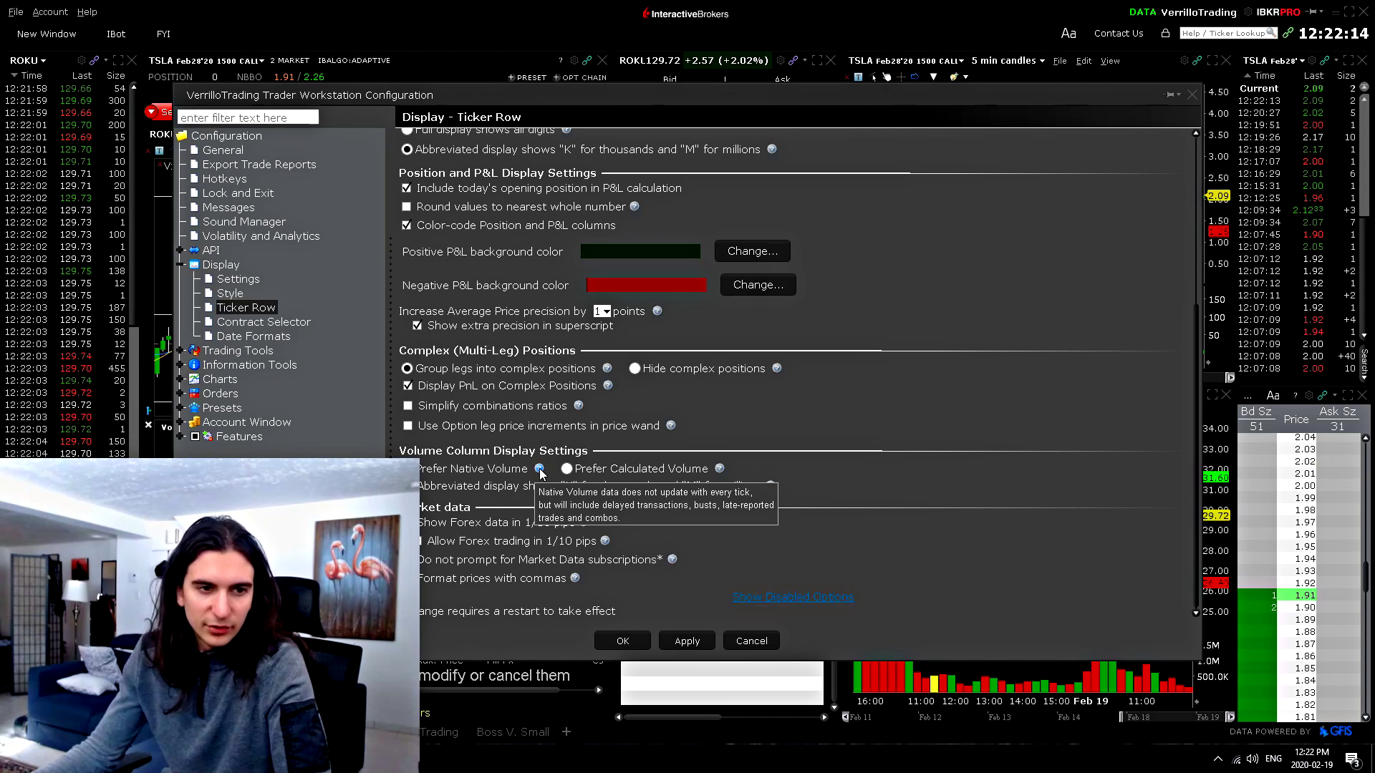
pyautogui.moveTo(721, 473)
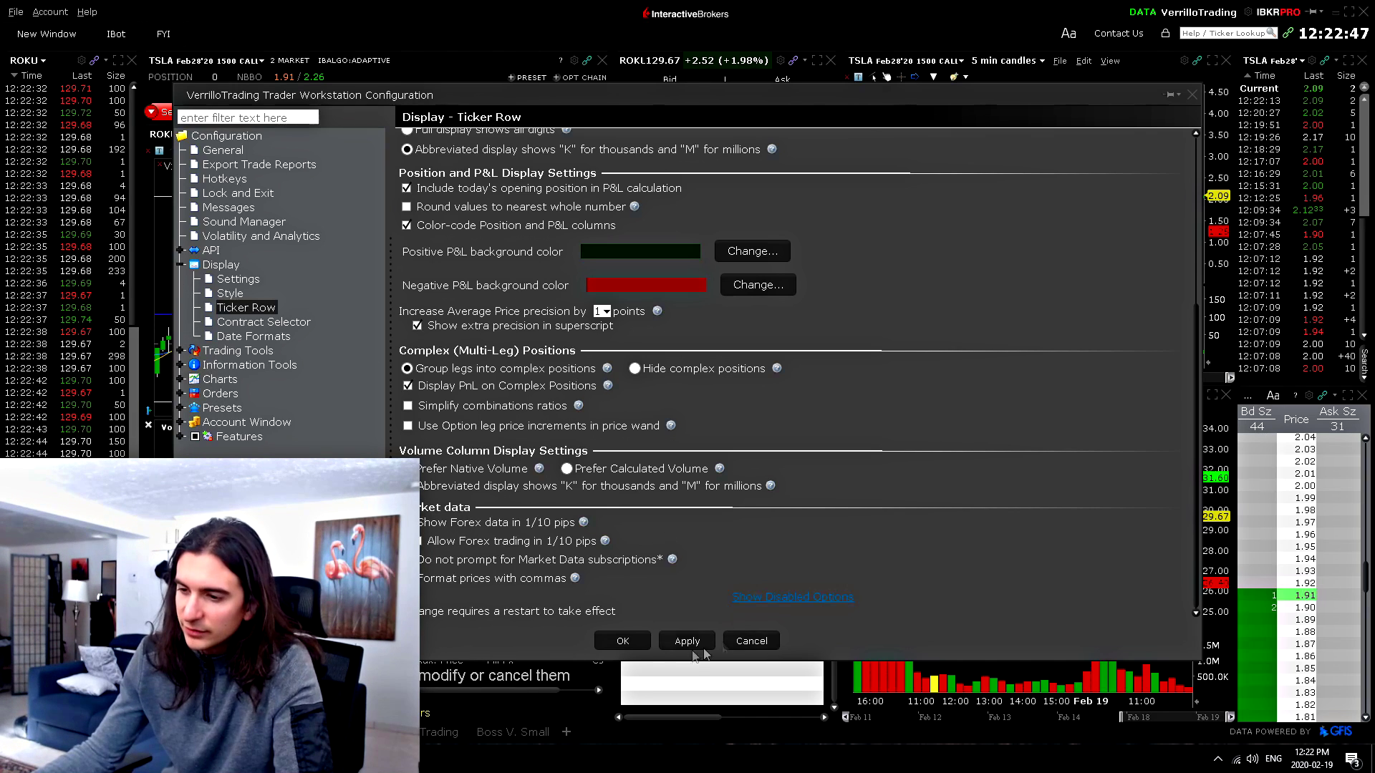
# Close Global Configuration with OK, scroll the BookTrader price ladder, and reopen its settings.
pyautogui.click(622, 641)
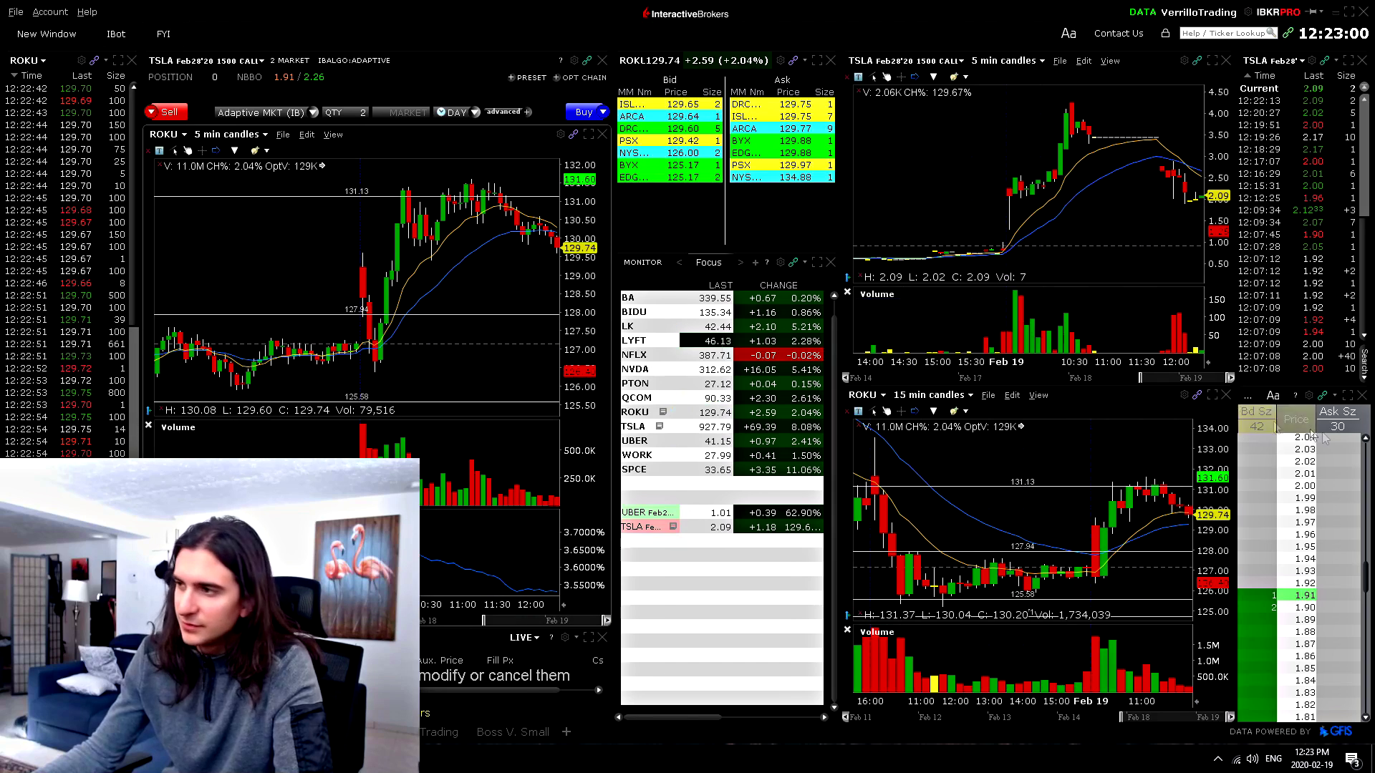
pyautogui.scroll(5, 1304, 566)
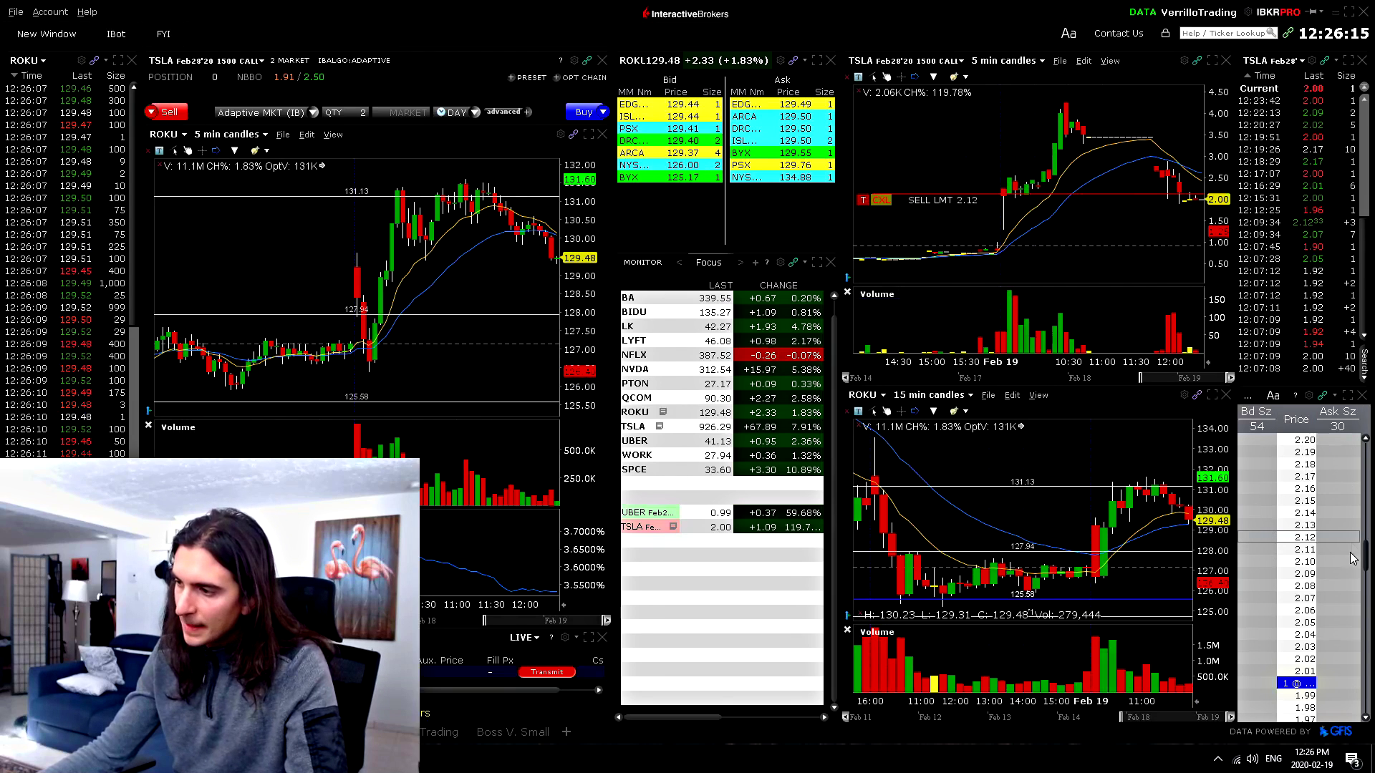
pyautogui.scroll(2, 1332, 560)
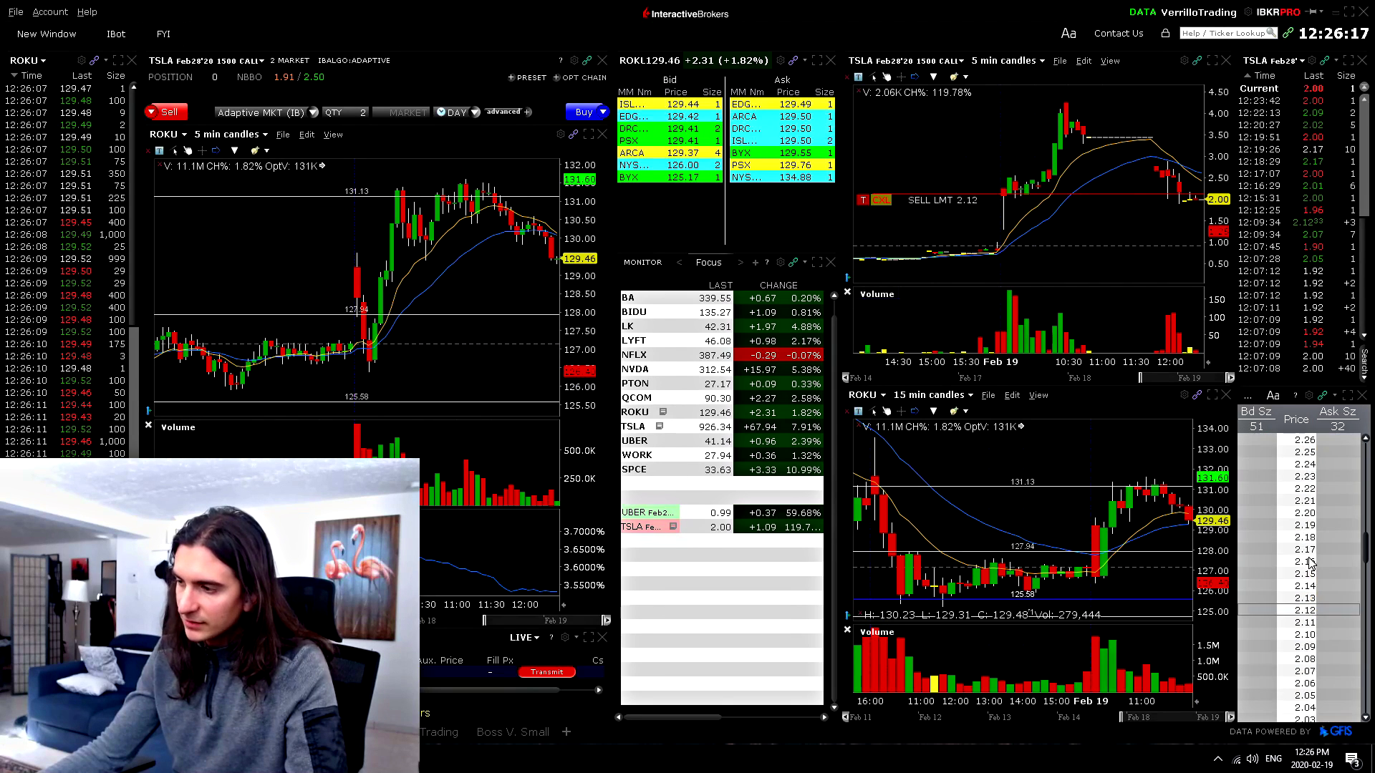
pyautogui.scroll(-8, 1282, 573)
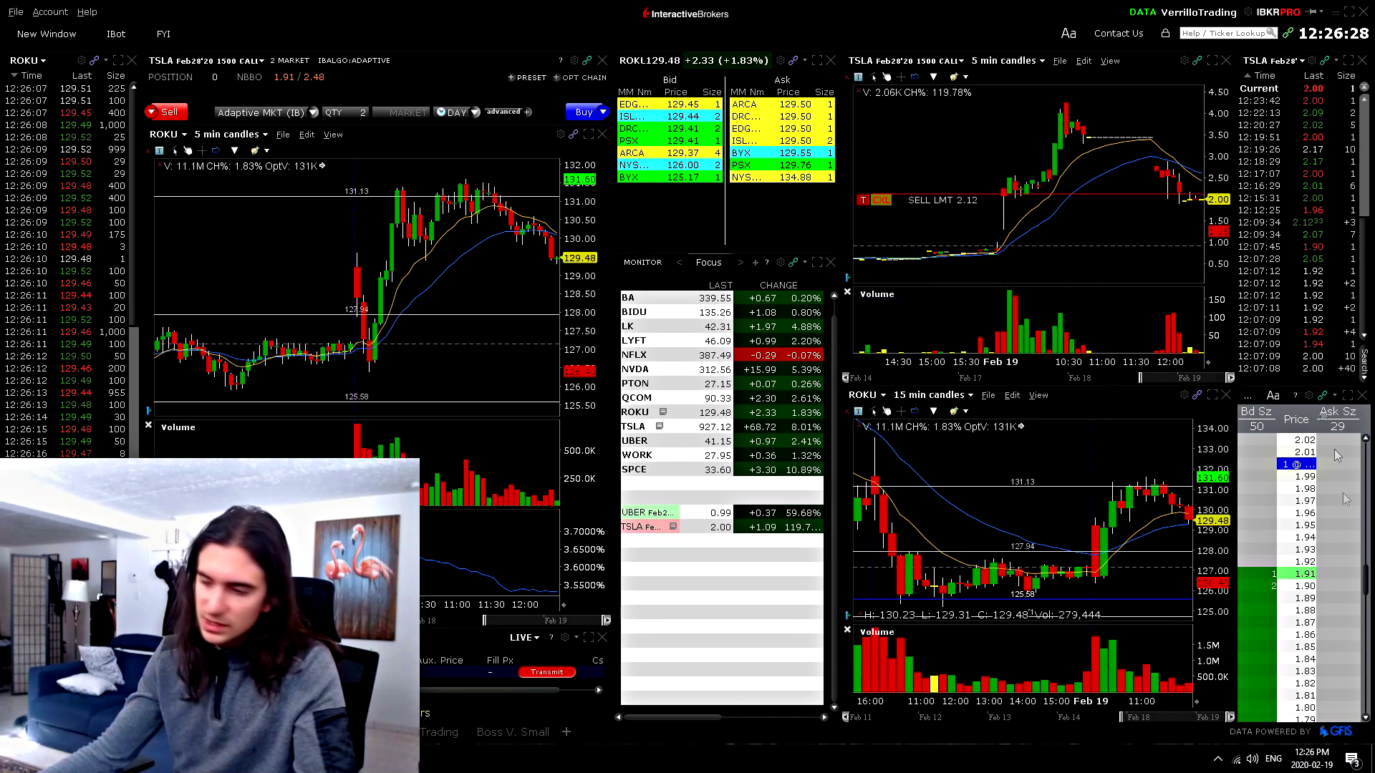
pyautogui.scroll(3, 1332, 501)
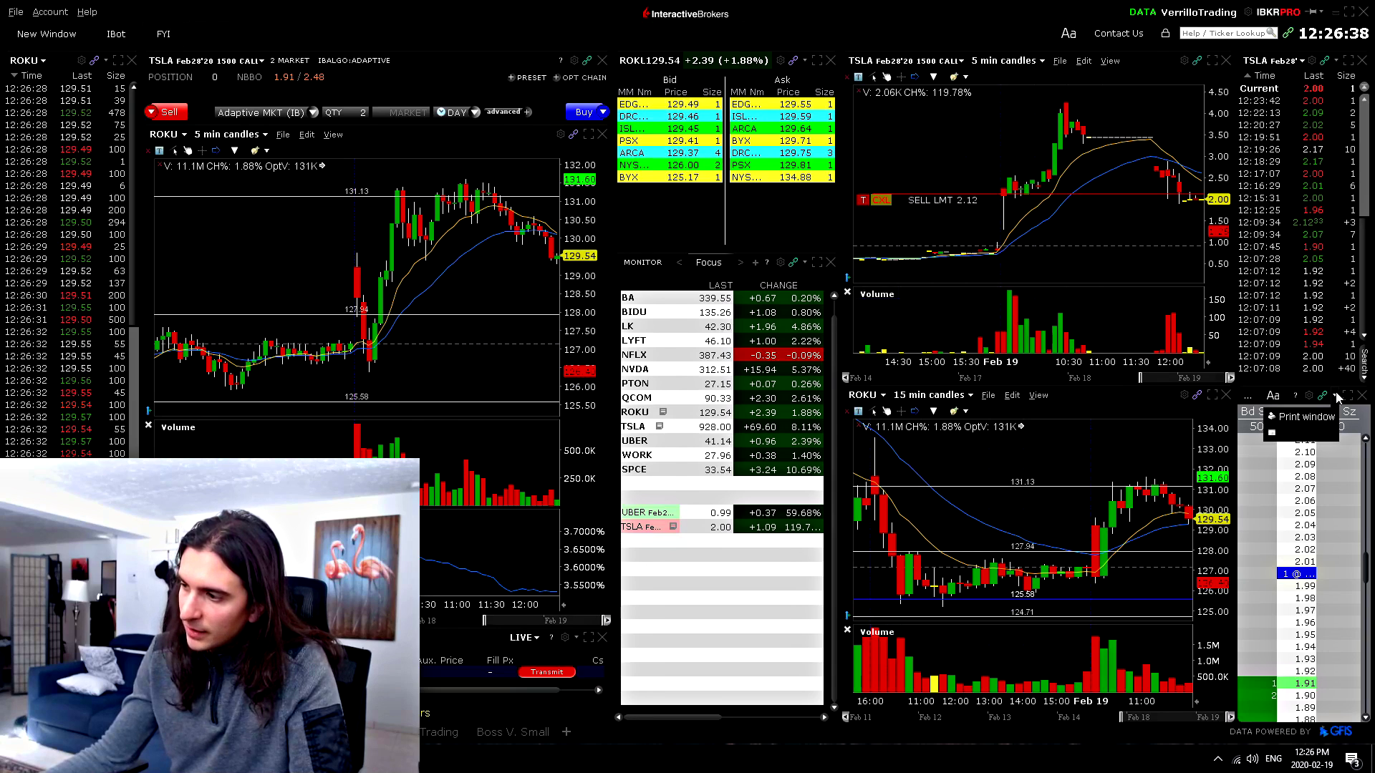
pyautogui.moveTo(1282, 444)
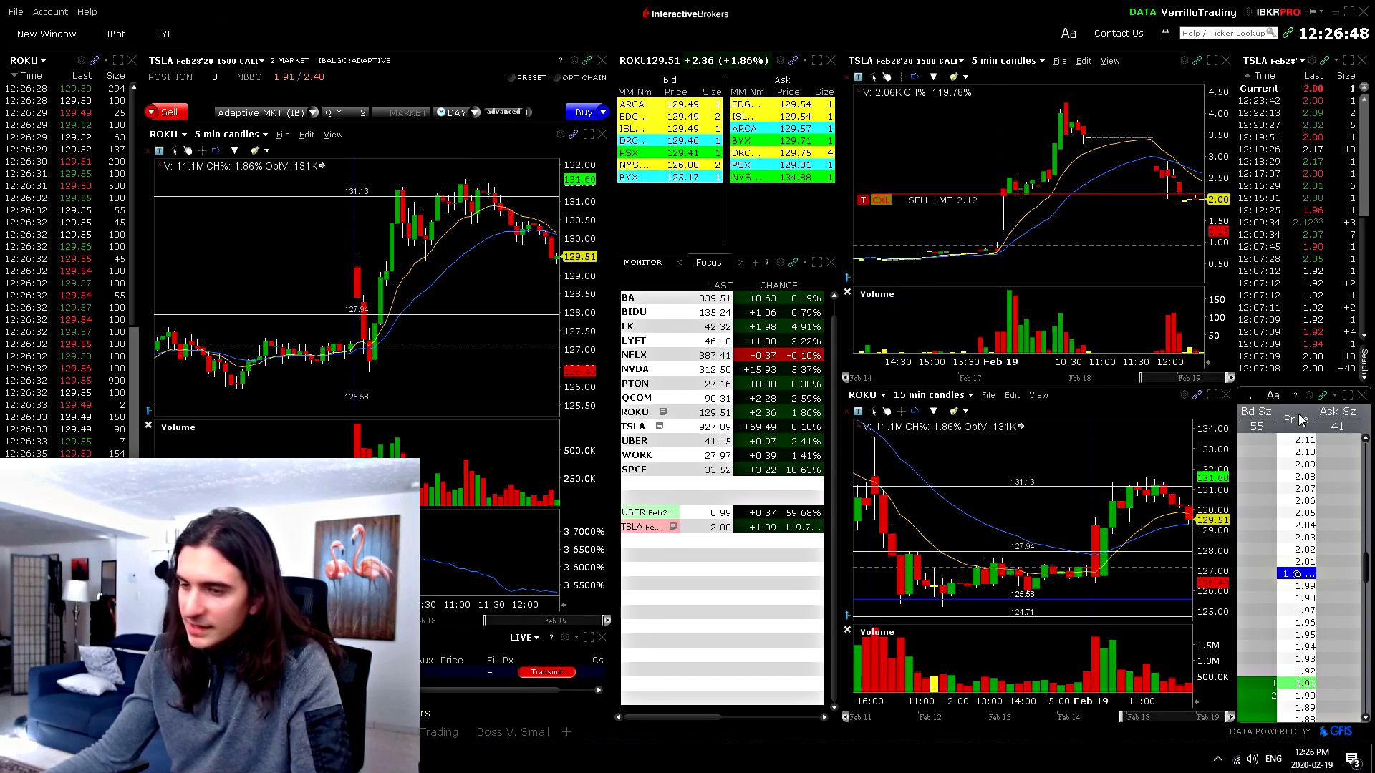
pyautogui.click(1310, 395)
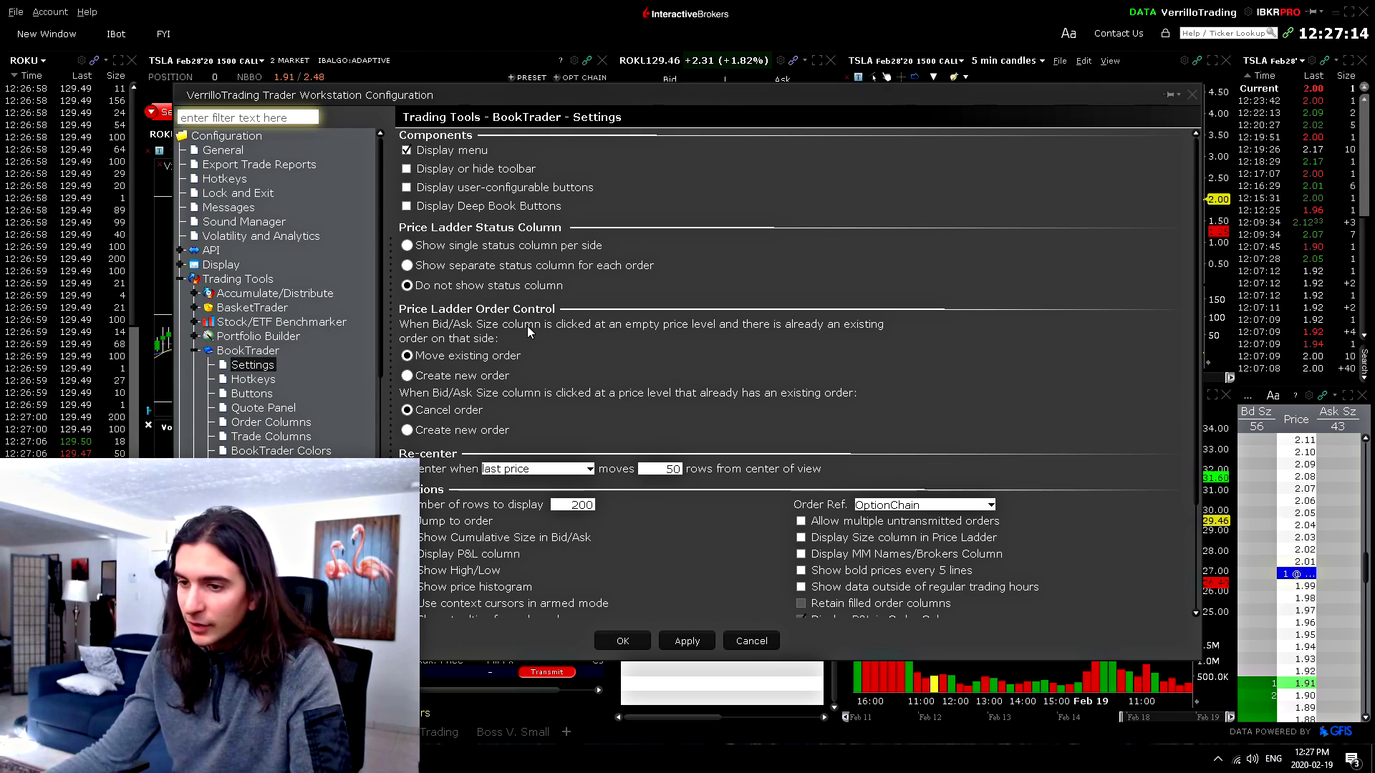
# Enable 'Display auto-scroll countdown after scrolling' in BookTrader Settings and confirm with Apply and OK.
pyautogui.scroll(-3, 534, 324)
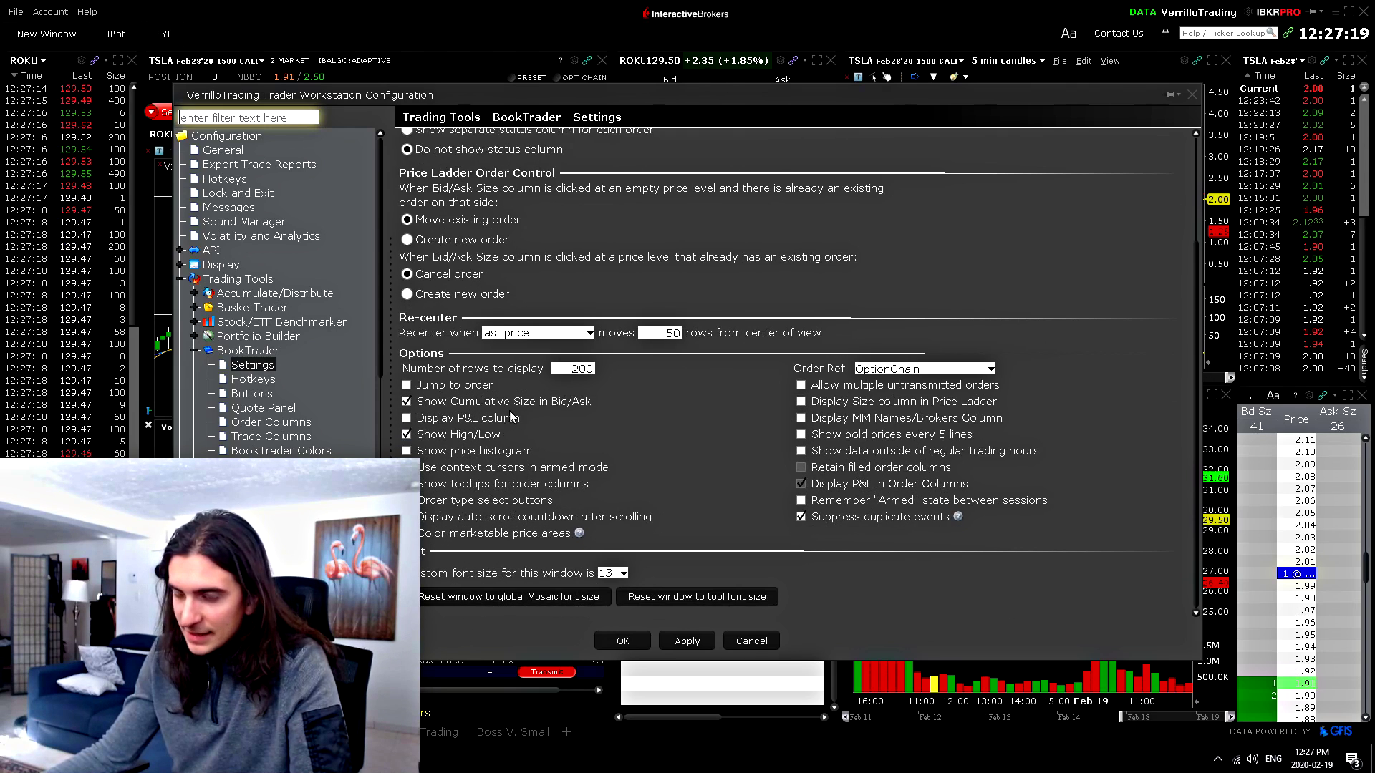
pyautogui.scroll(-3, 1317, 555)
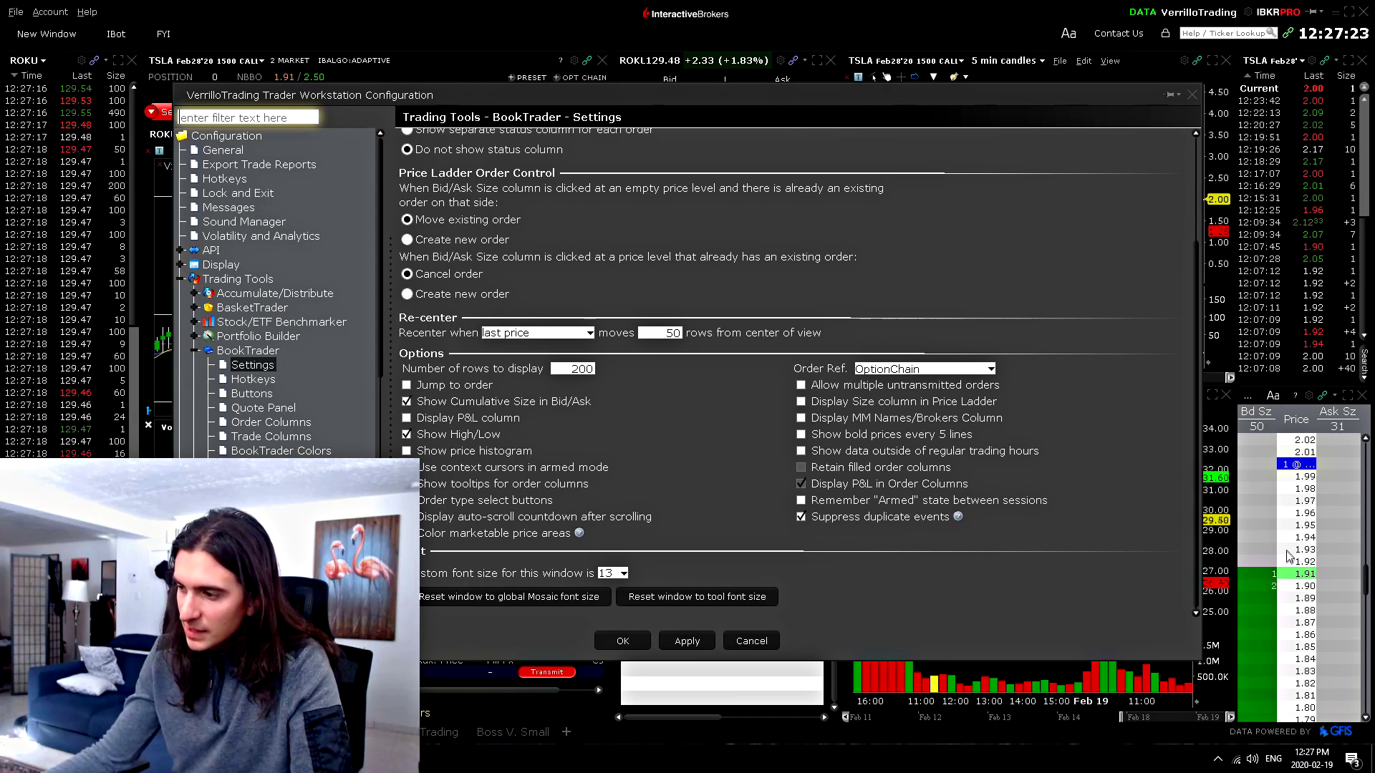
pyautogui.scroll(2, 1297, 584)
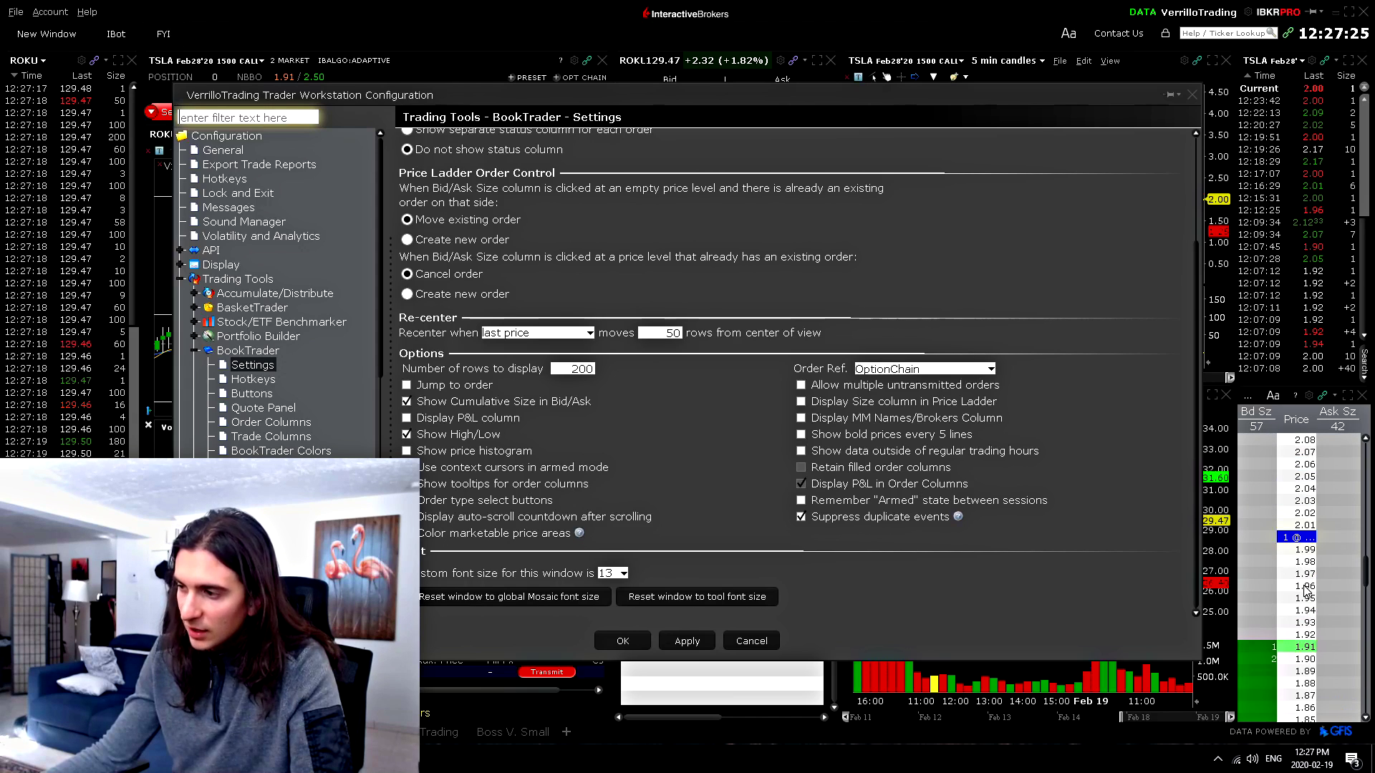
pyautogui.scroll(8, 1302, 582)
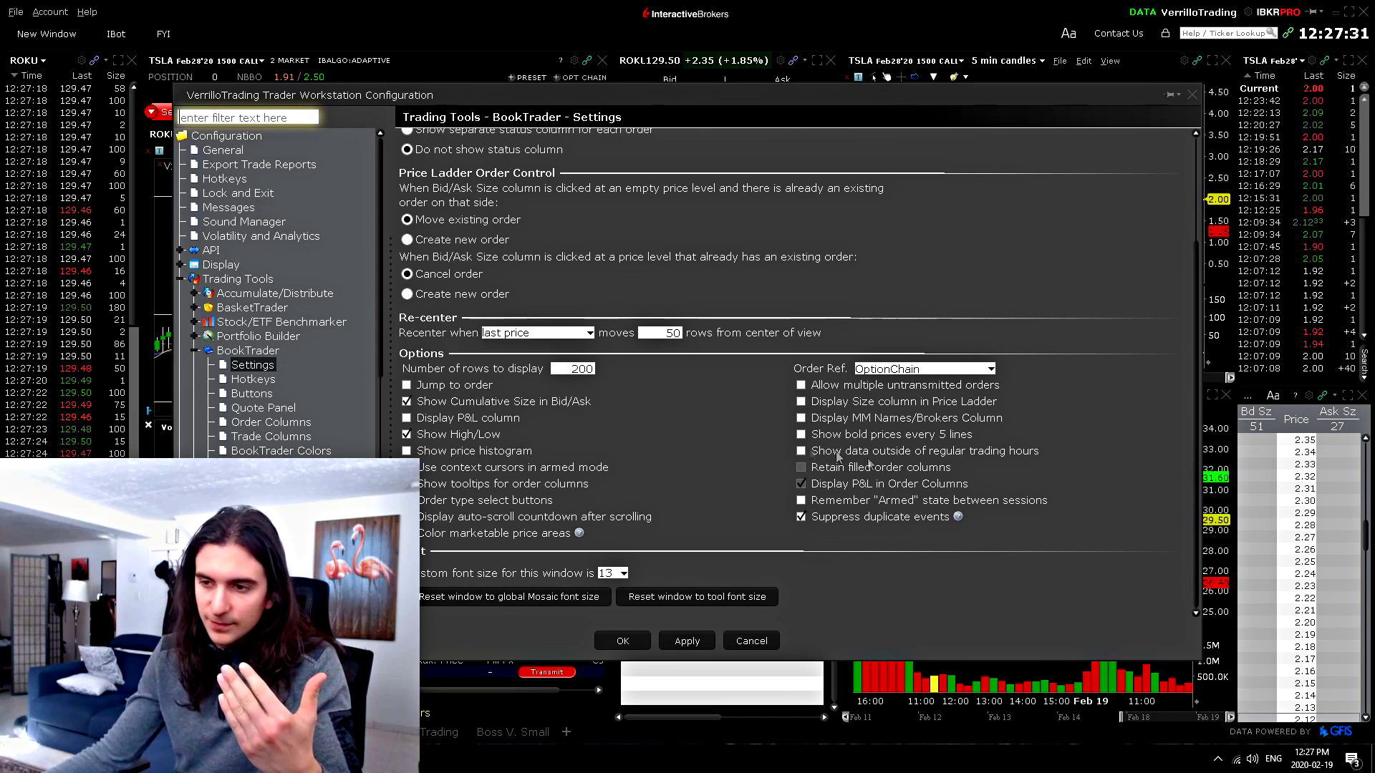
pyautogui.click(662, 333)
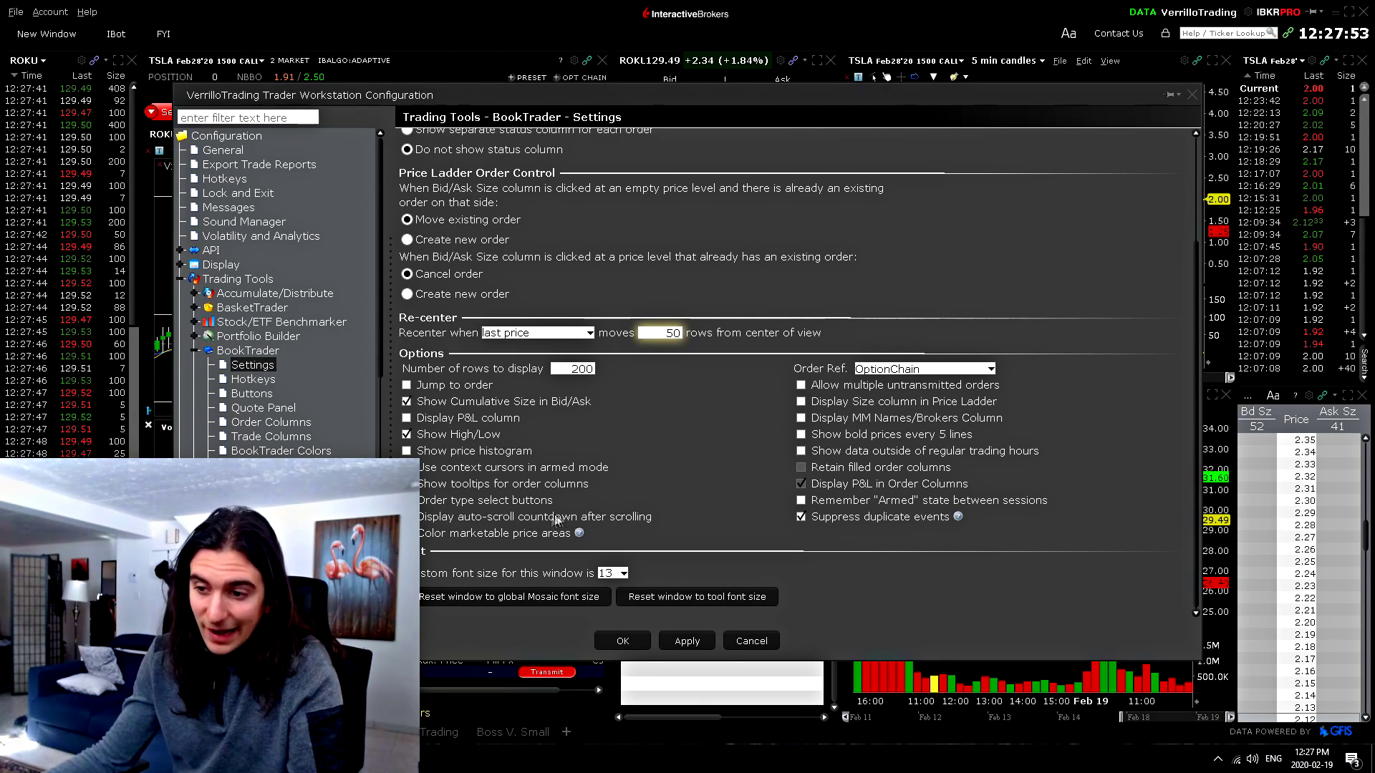
pyautogui.moveTo(651, 101); pyautogui.dragTo(676, 59)
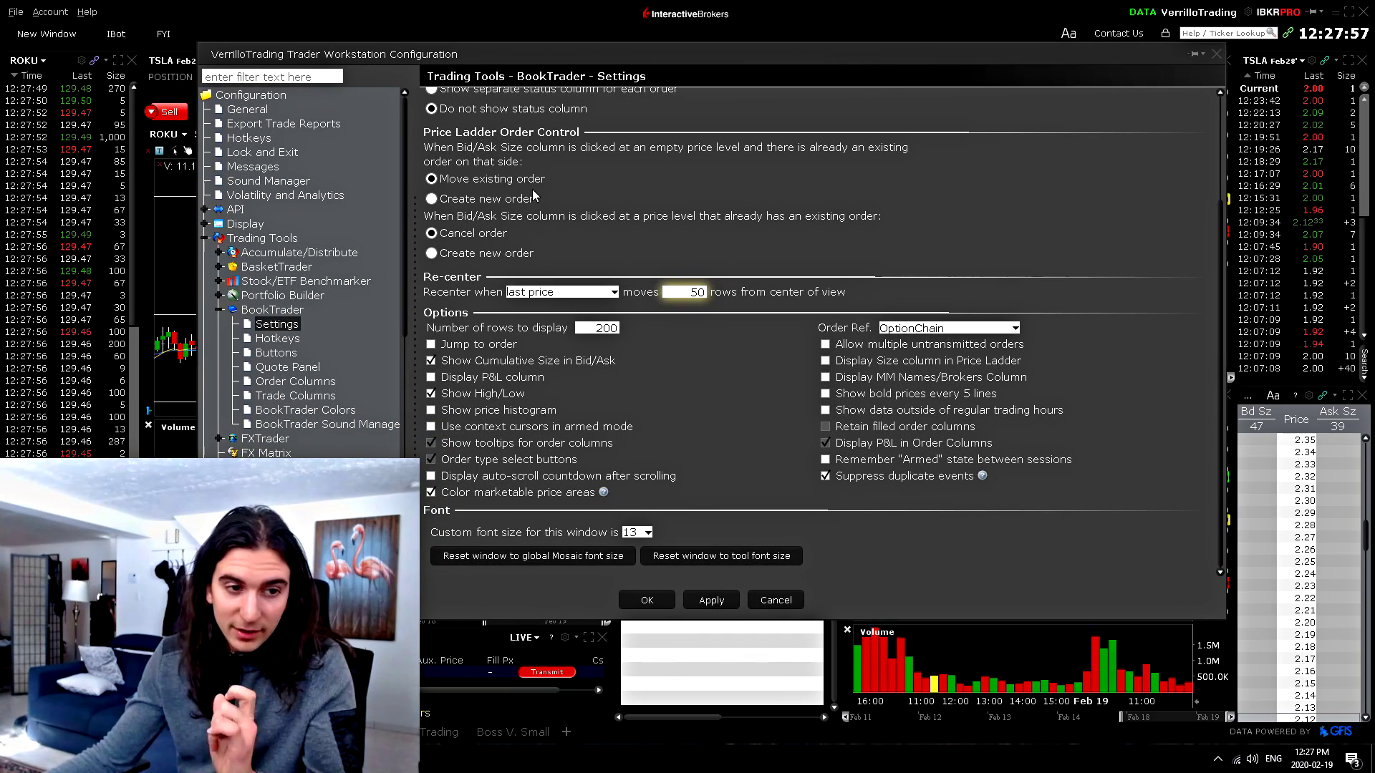
pyautogui.click(432, 476)
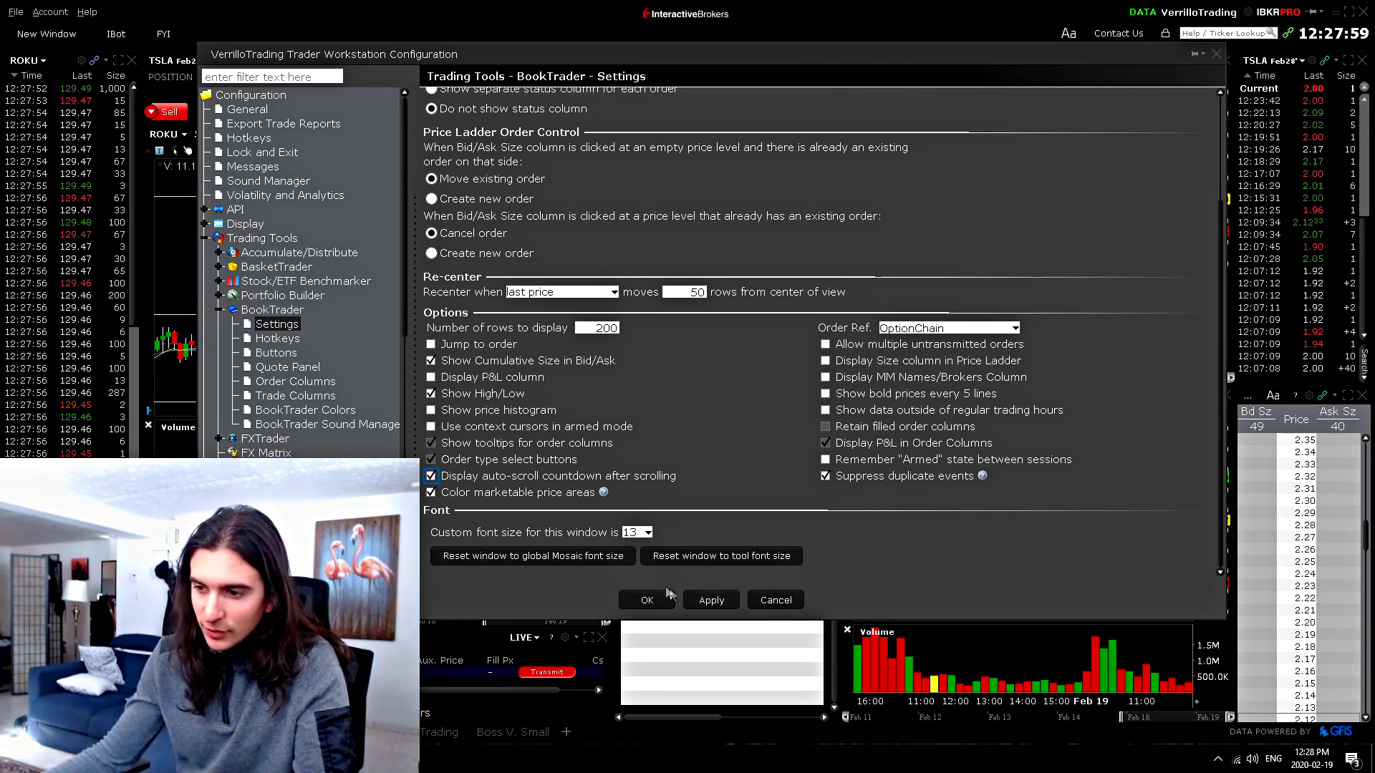
pyautogui.click(689, 606)
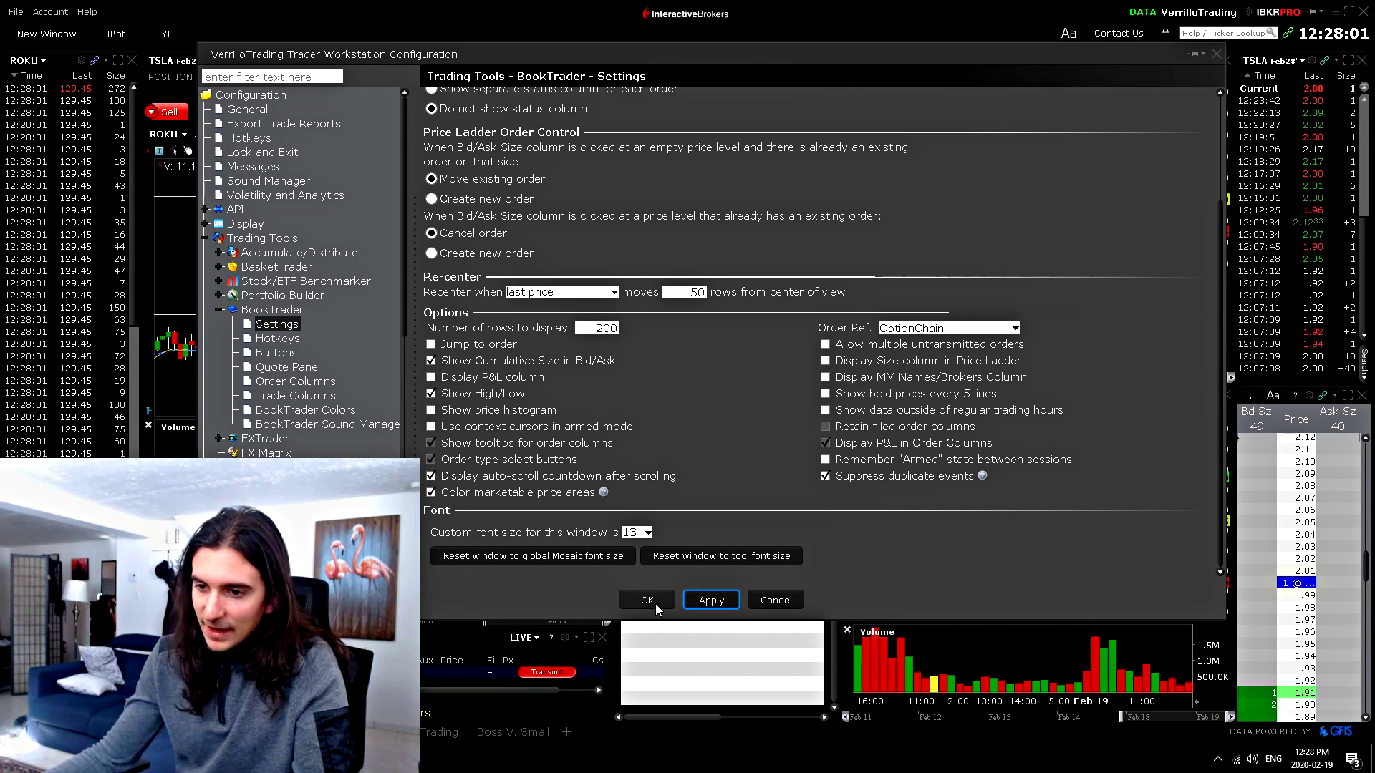
pyautogui.click(657, 606)
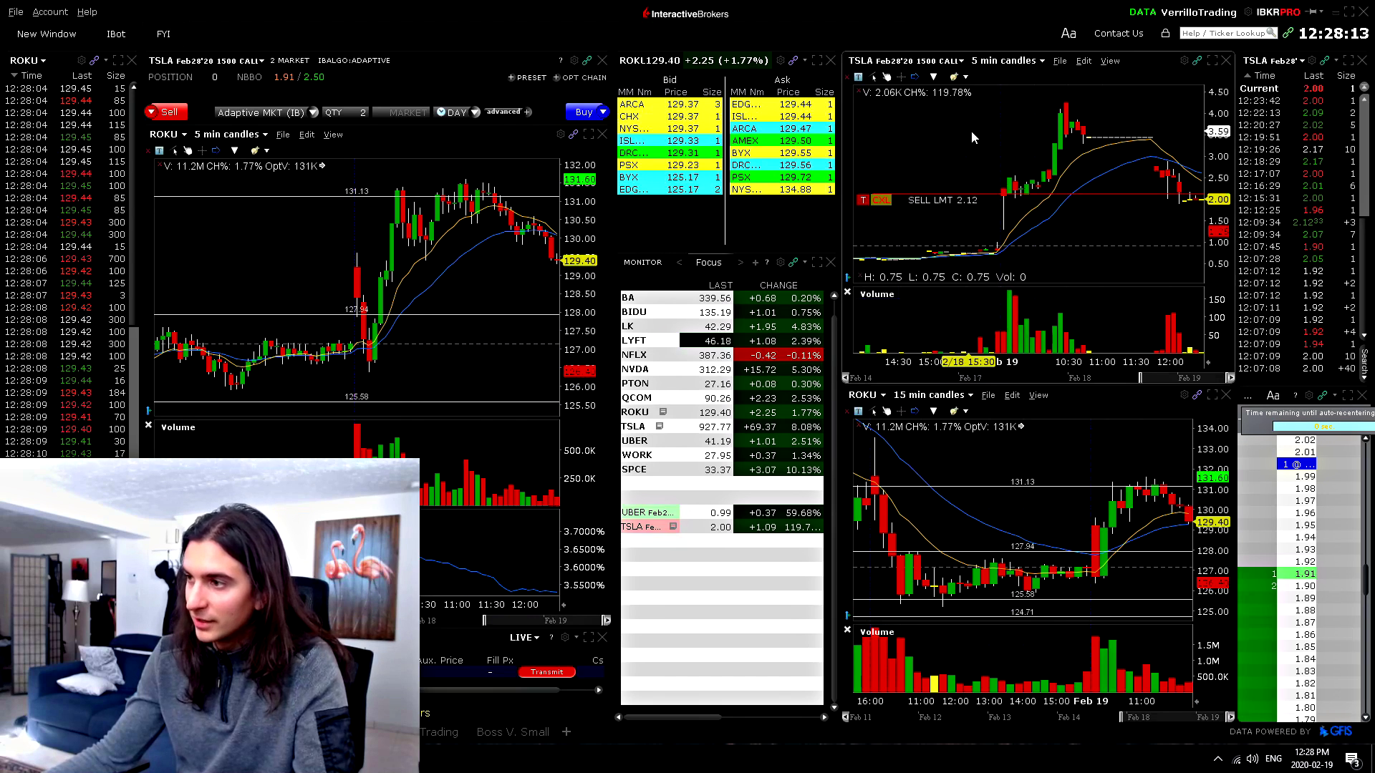
# Load ROKU into the linked order entry, charts, time & sales and price ladder.
pyautogui.write('ROKU')
pyautogui.press('Return')
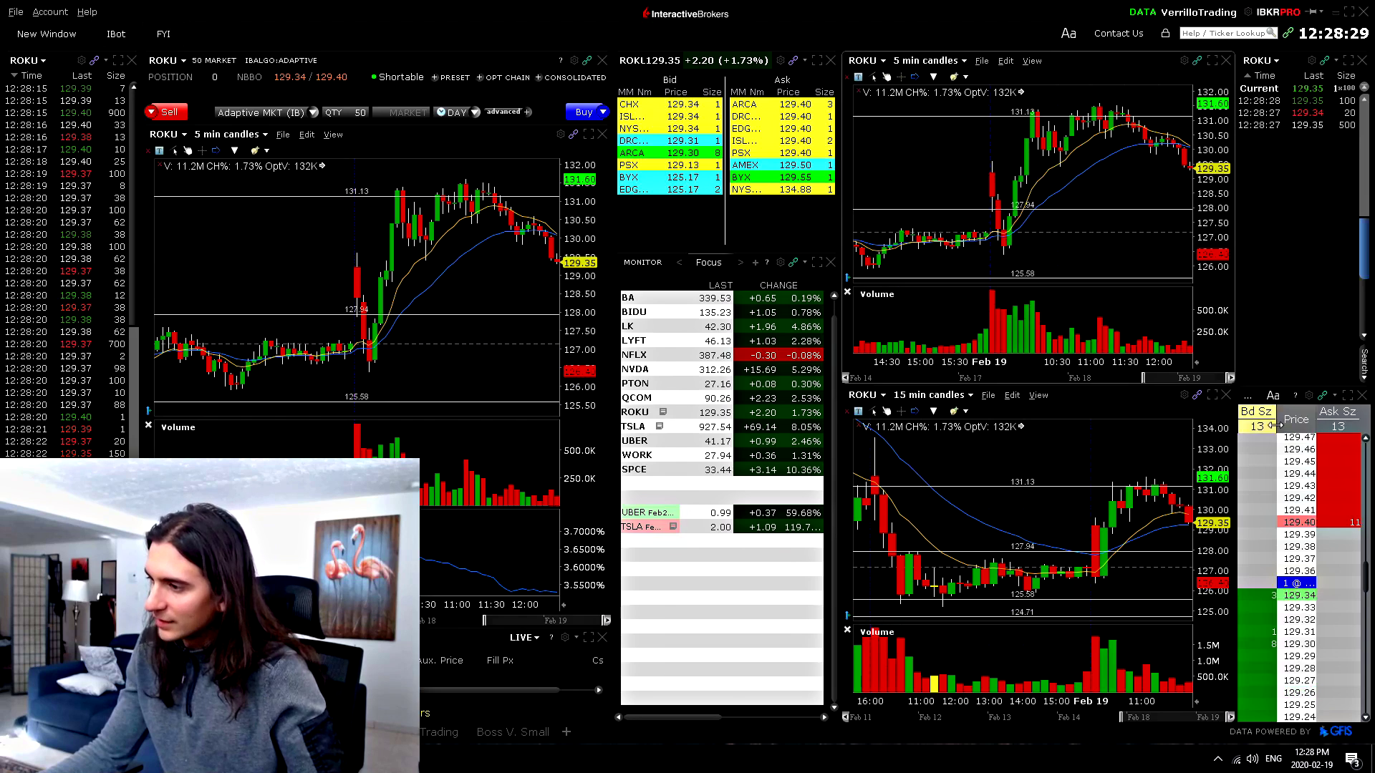
pyautogui.scroll(-6, 1320, 544)
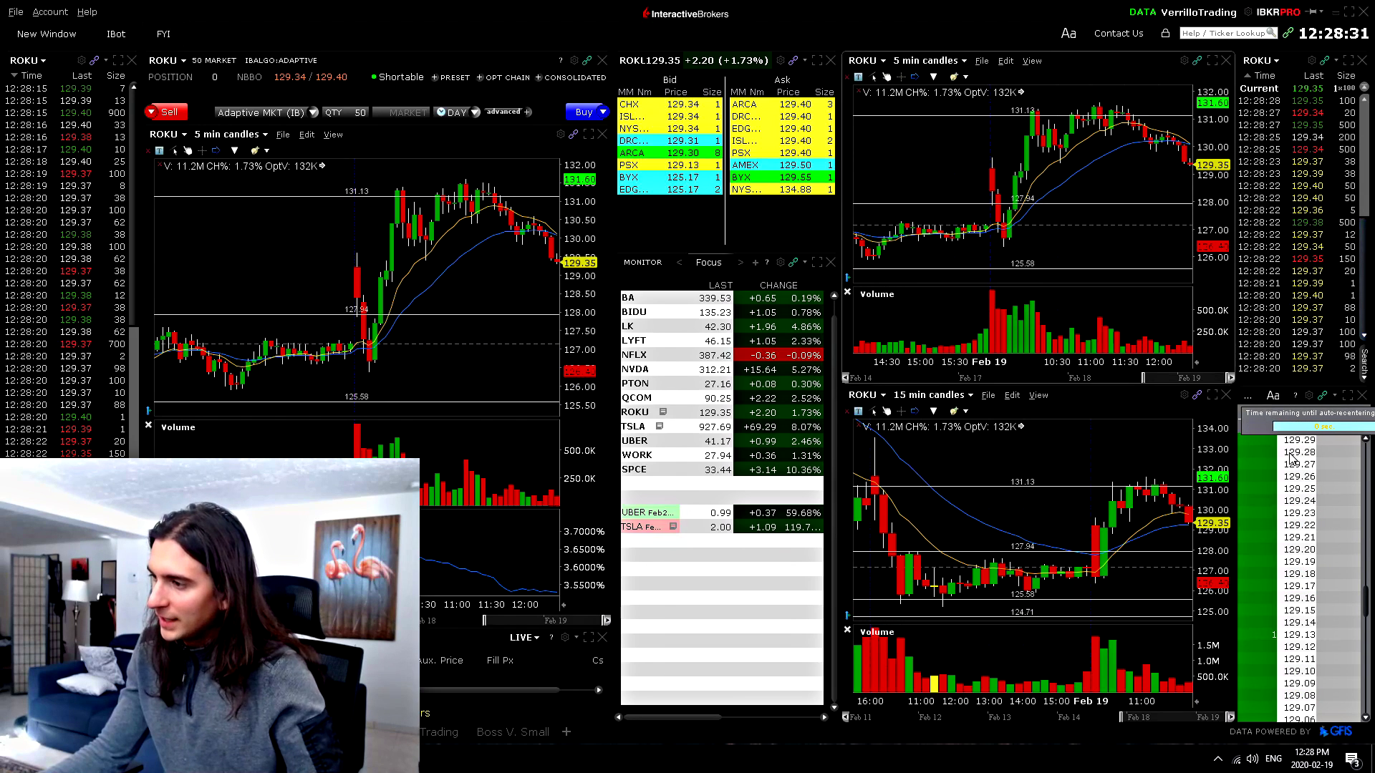
# Review the price ladder's BookTrader settings and close them with OK.
pyautogui.click(1311, 396)
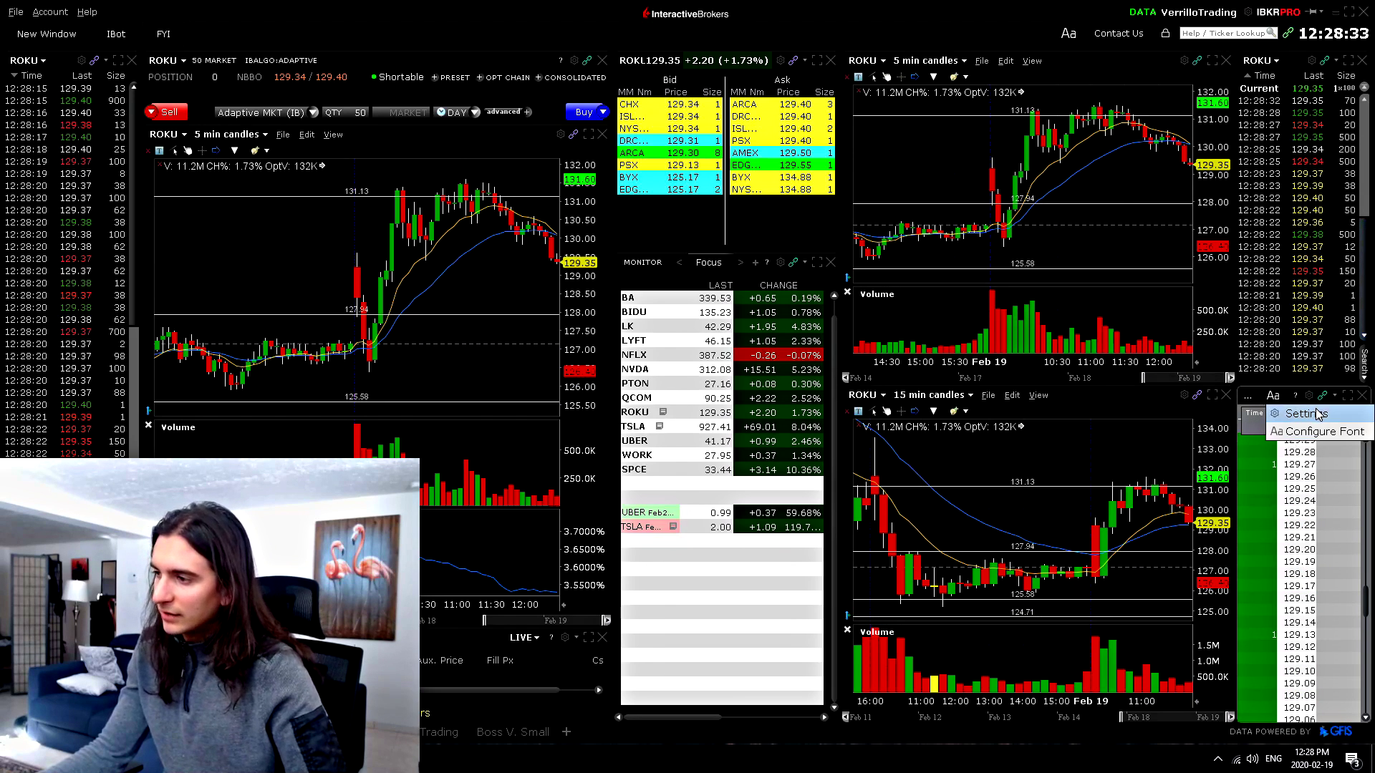
pyautogui.click(1289, 410)
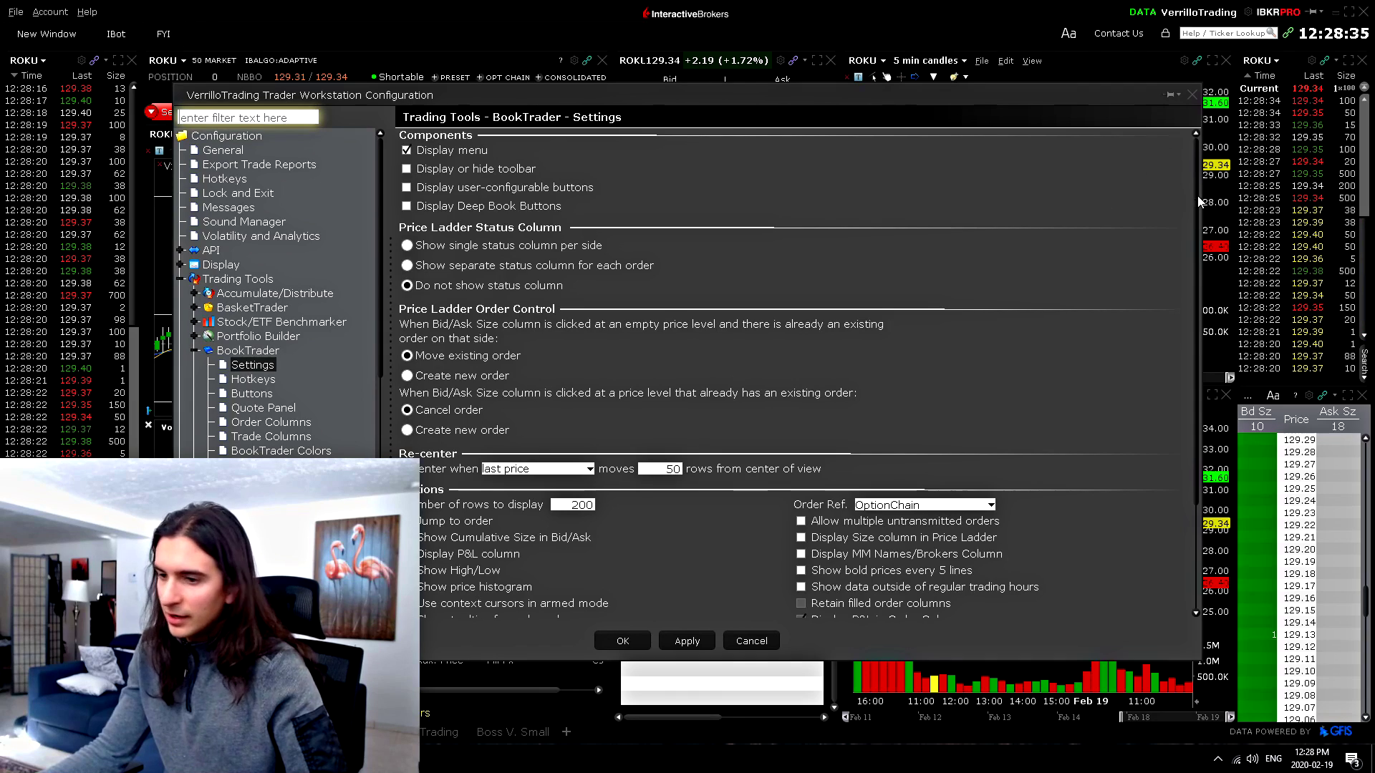
pyautogui.scroll(-3, 1200, 202)
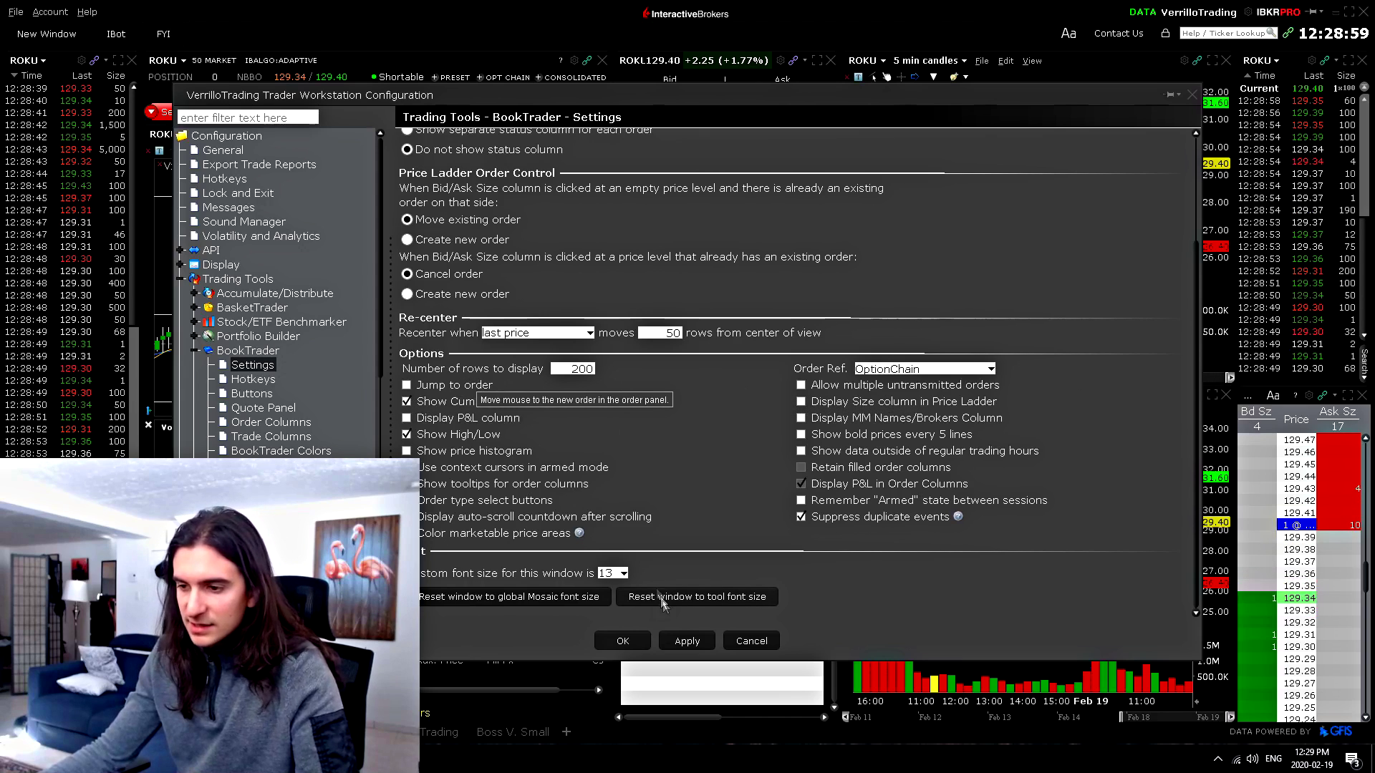
pyautogui.click(620, 642)
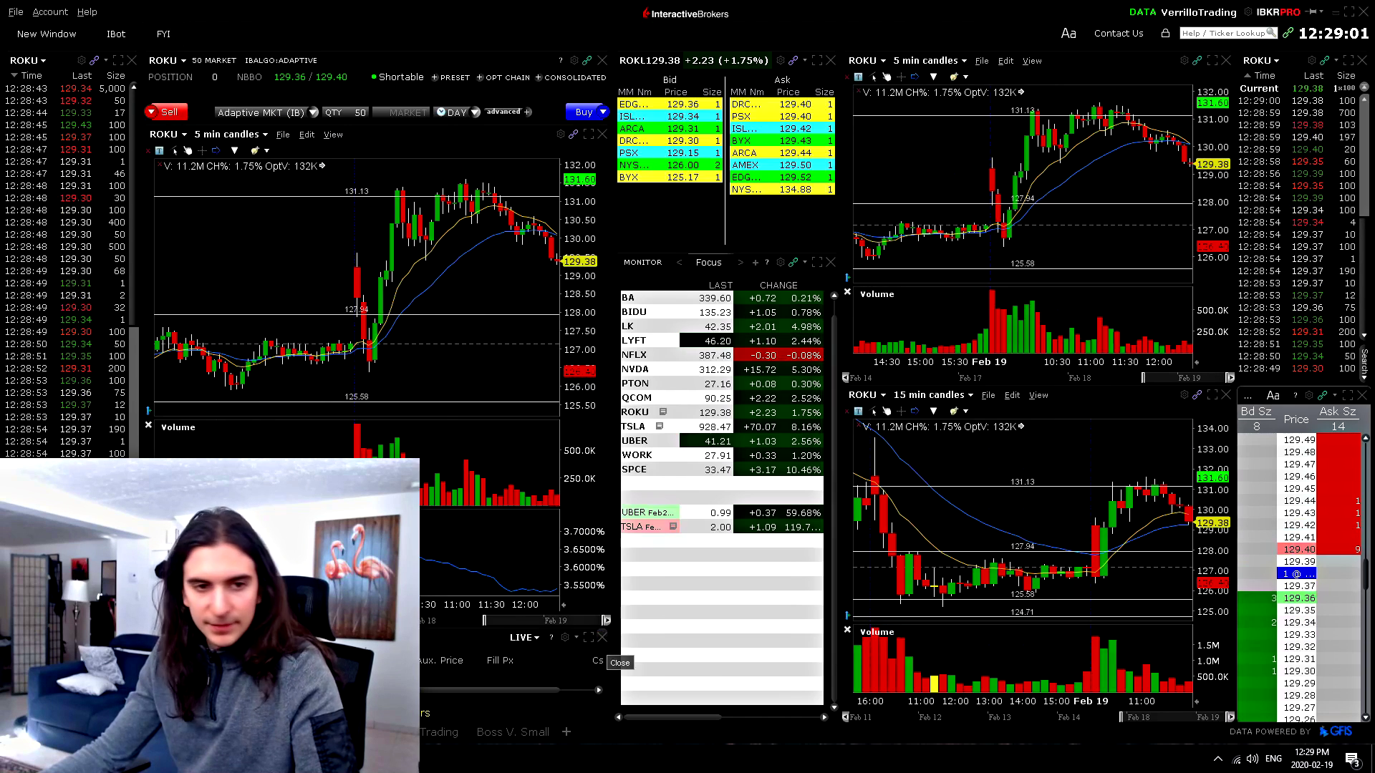
pyautogui.click(781, 264)
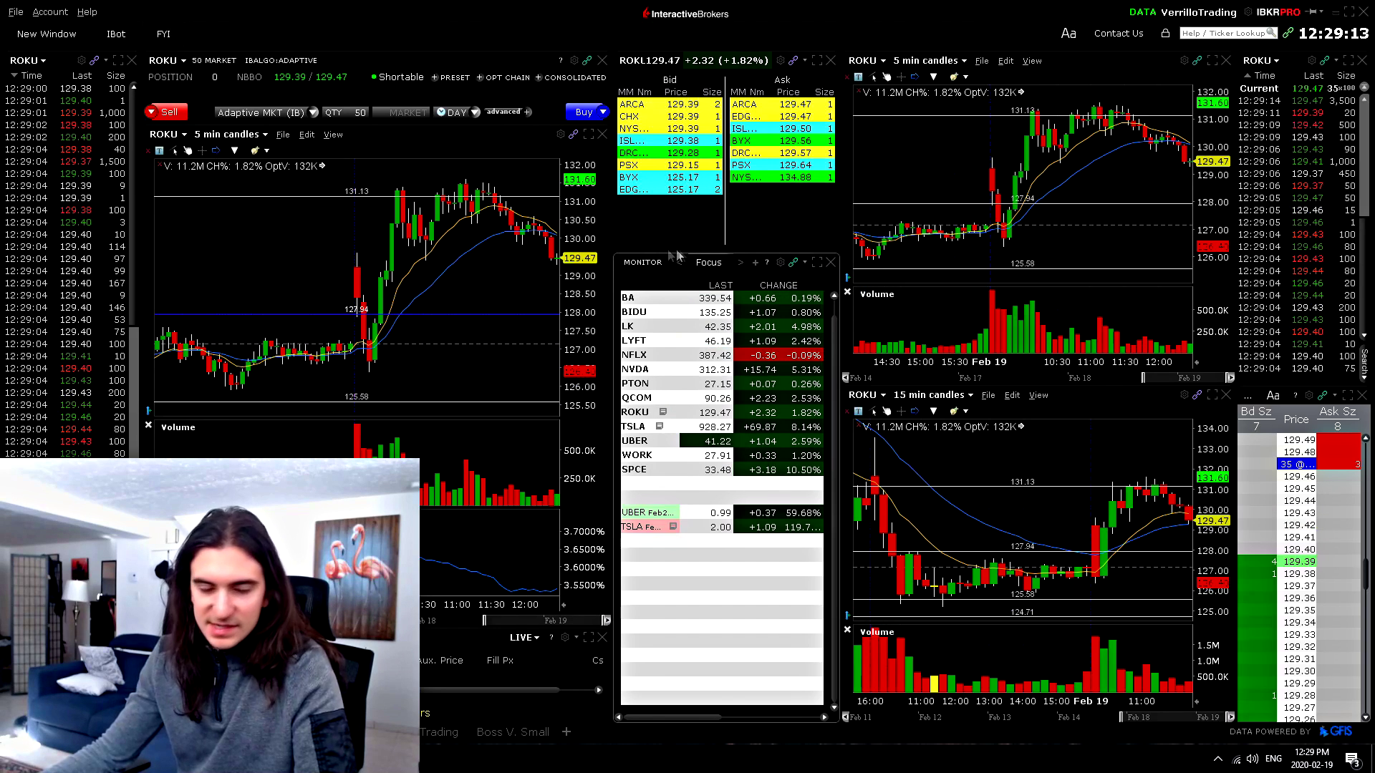
# Open the Watchlist > Windows settings, then drag the configuration dialog off to the left.
pyautogui.click(779, 263)
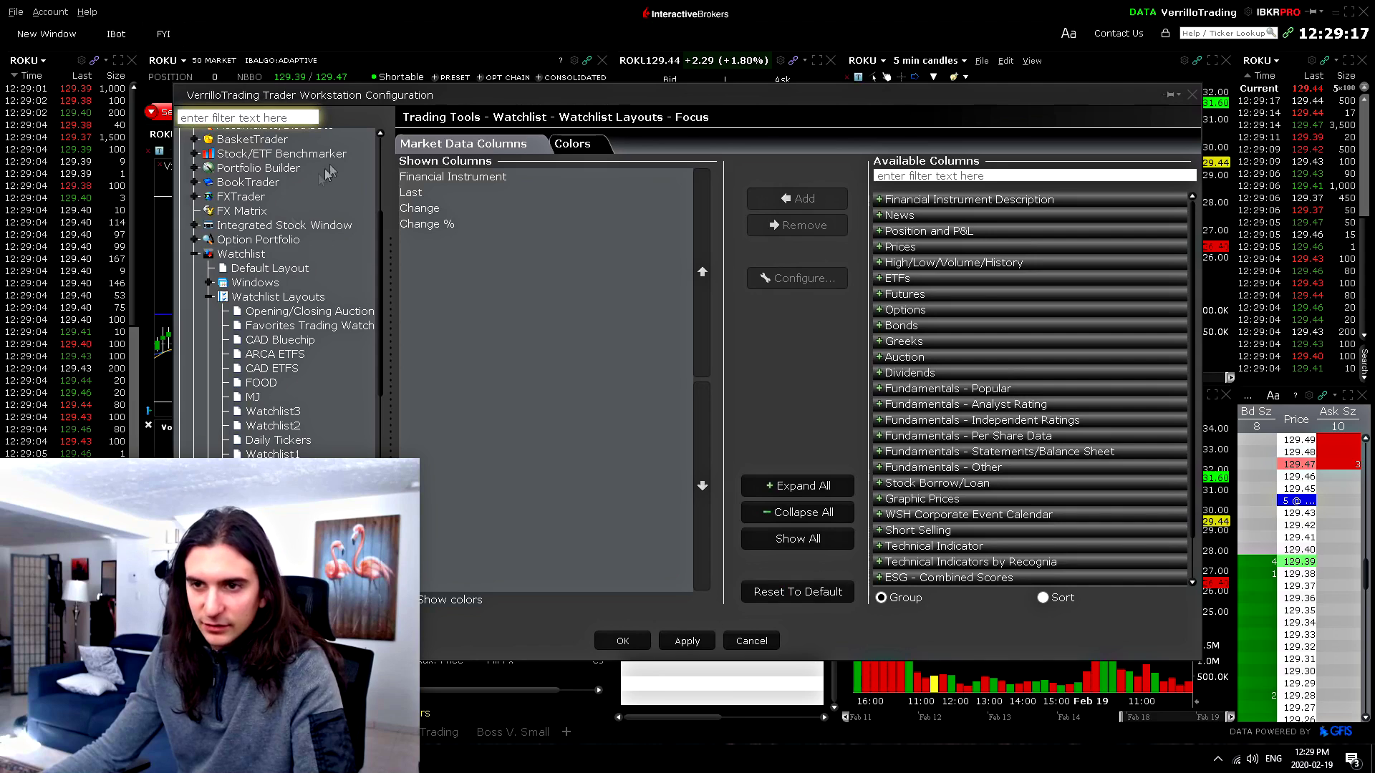
pyautogui.click(252, 283)
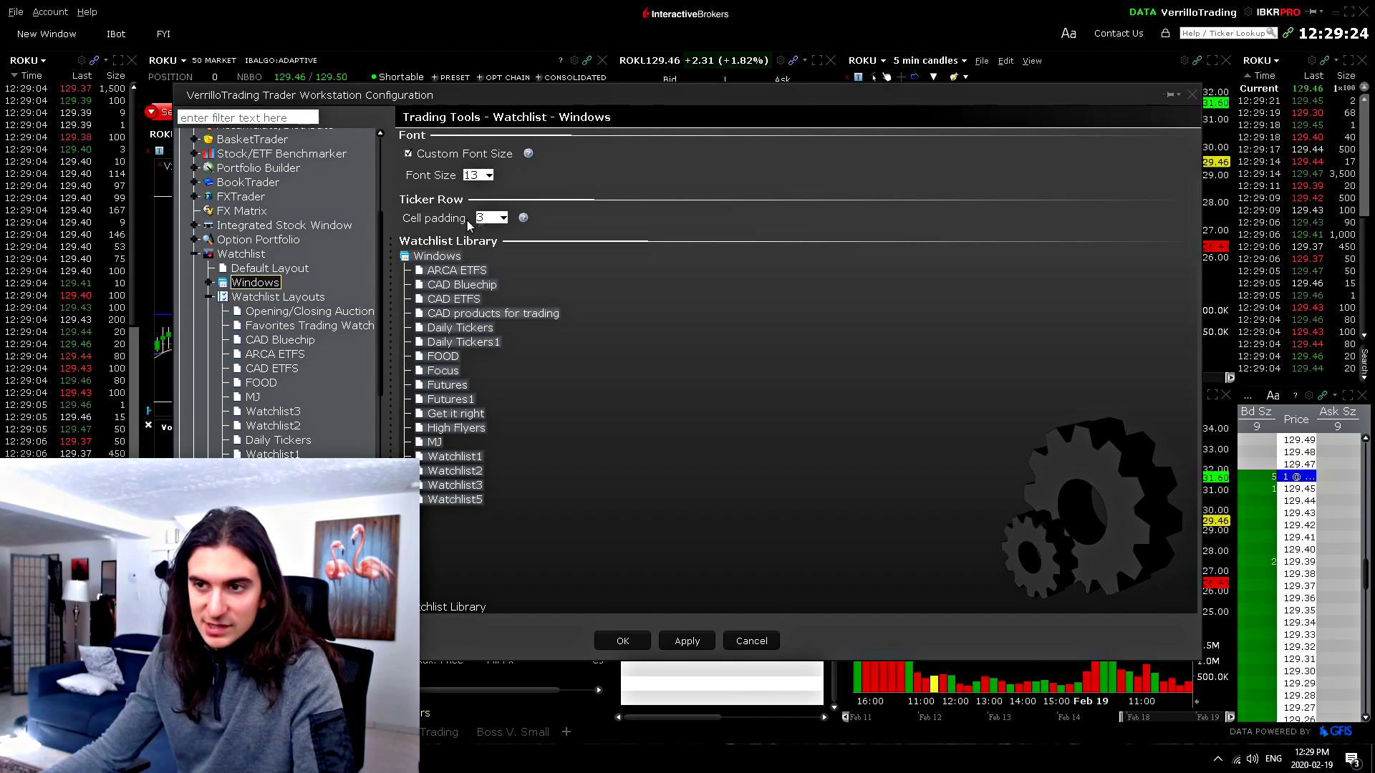
pyautogui.moveTo(673, 98); pyautogui.dragTo(0, 133)
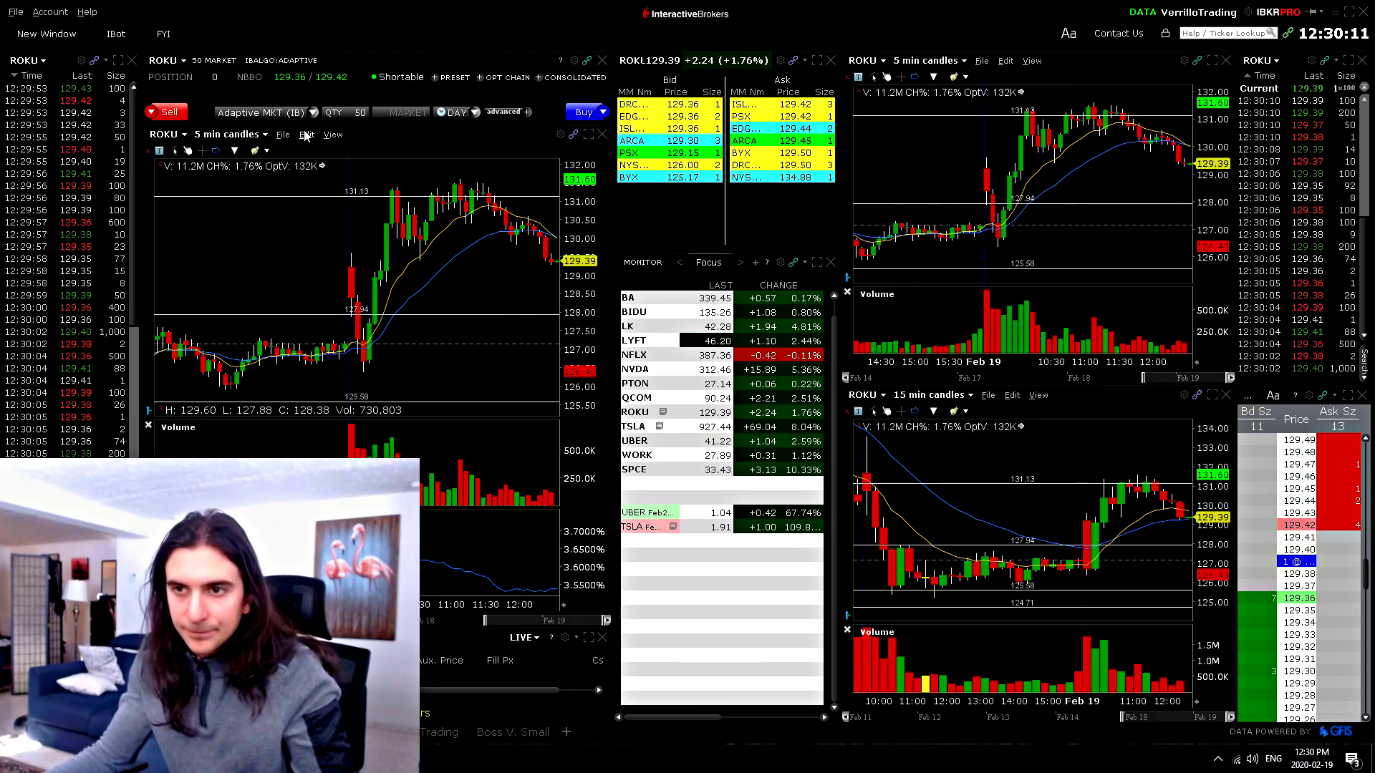
# Open Charts > Settings, scroll down, and slide the configuration dialog mostly off-screen left.
pyautogui.click(50, 11)
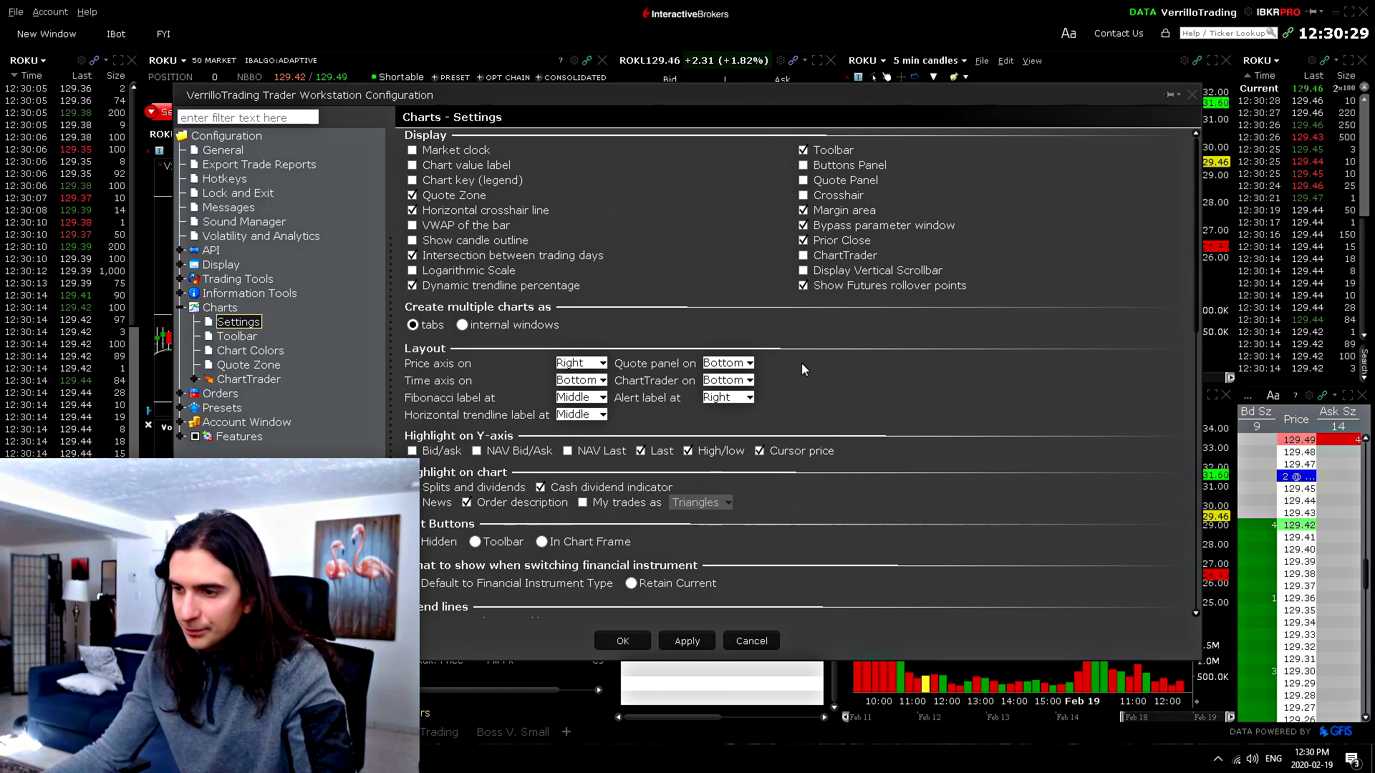
pyautogui.scroll(-2, 803, 365)
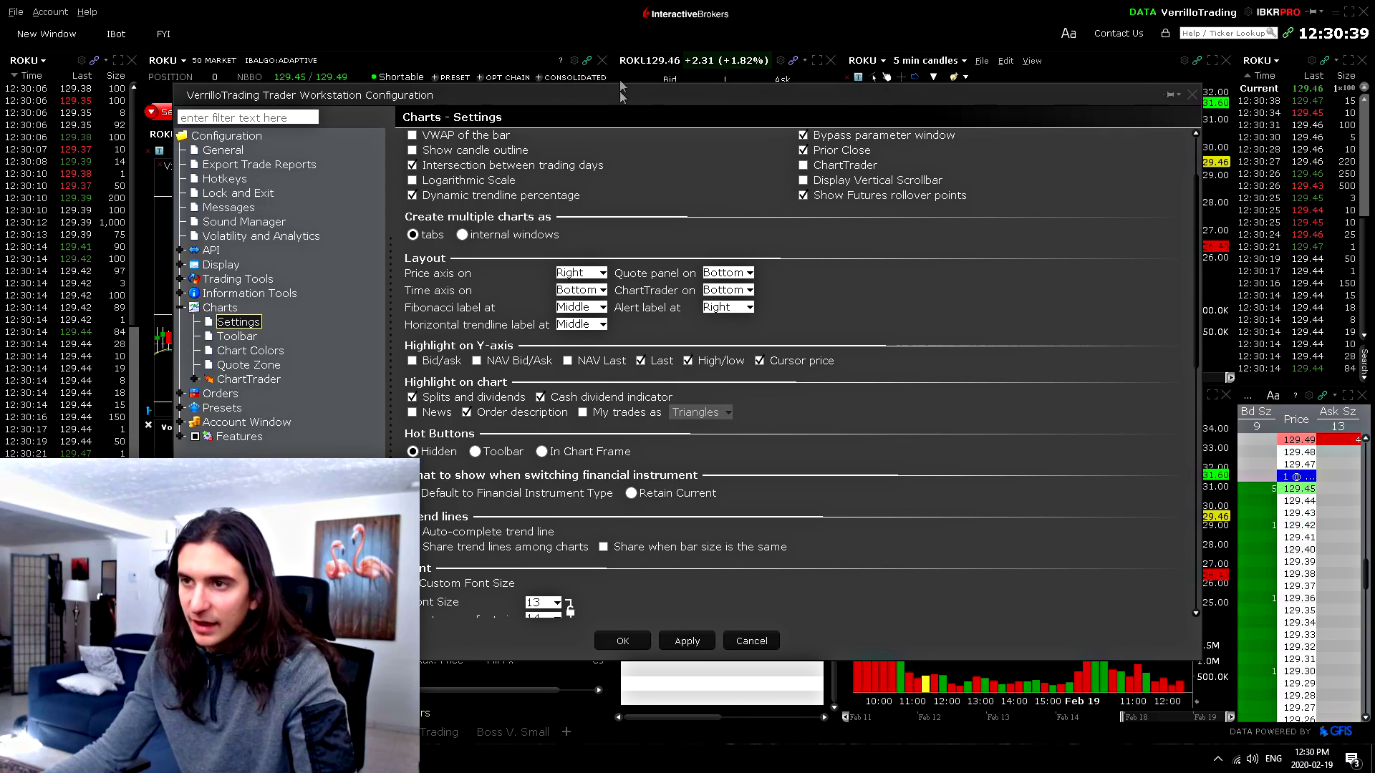
pyautogui.moveTo(608, 101); pyautogui.dragTo(0, 158)
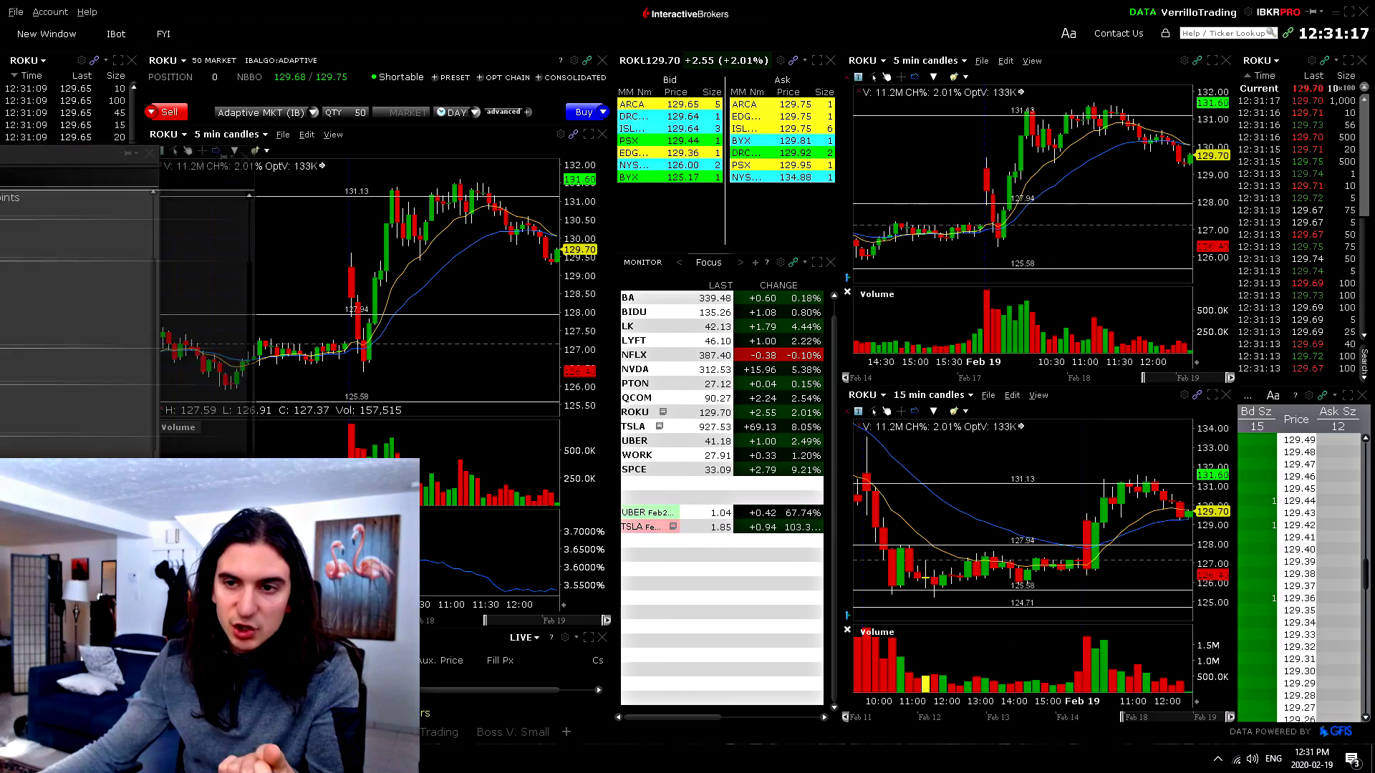
pyautogui.click(90, 153)
# Set charts to 'Retain Current' when switching financial instrument, apply, and close with Escape.
pyautogui.moveTo(725, 94); pyautogui.dragTo(781, 108)
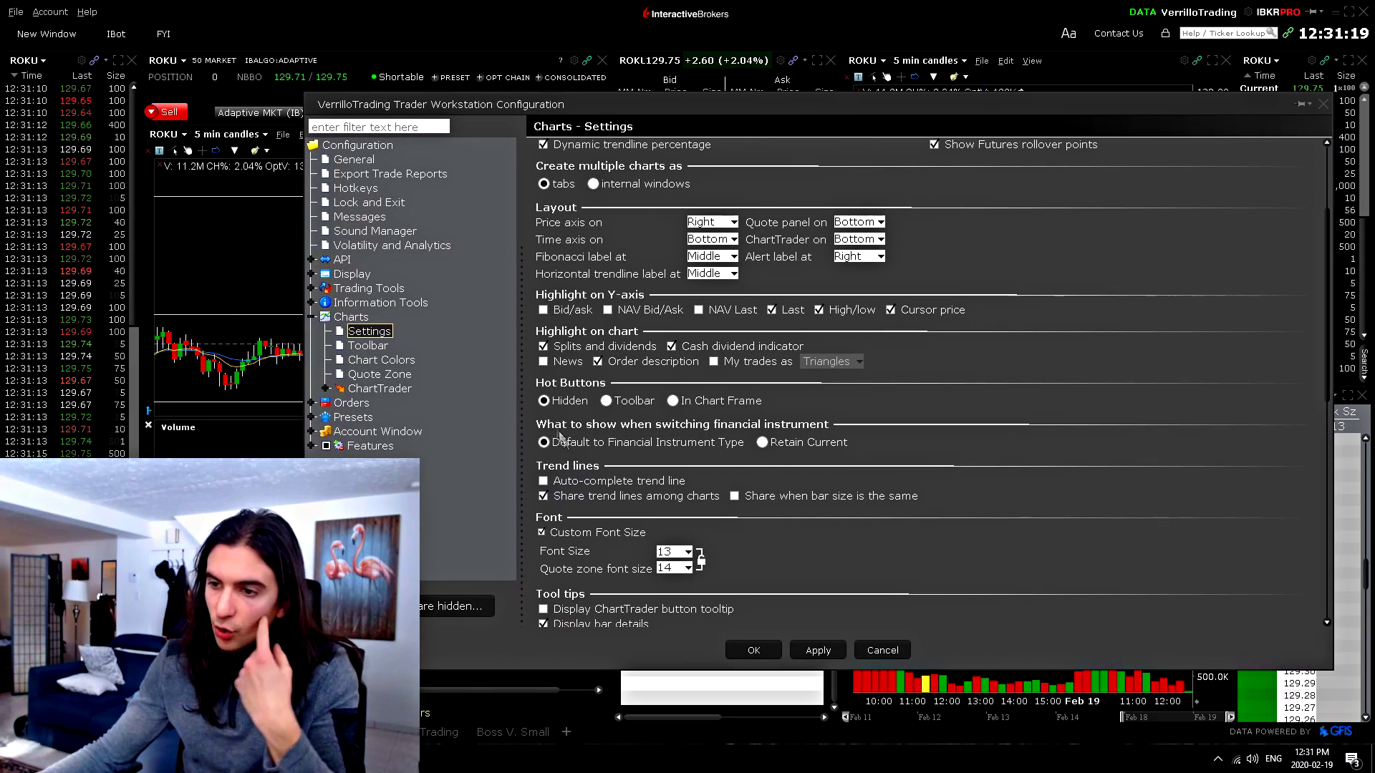
pyautogui.scroll(1, 624, 451)
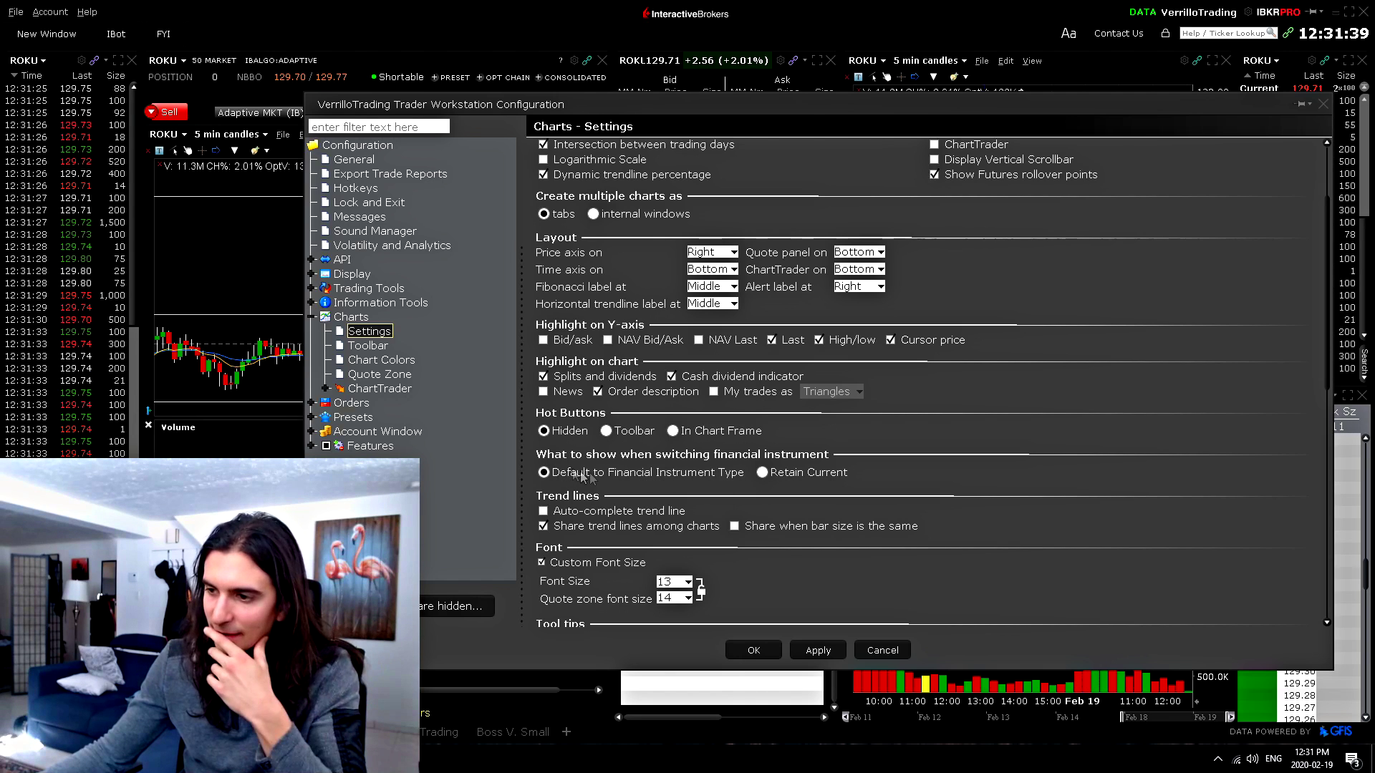
pyautogui.click(765, 473)
pyautogui.click(821, 652)
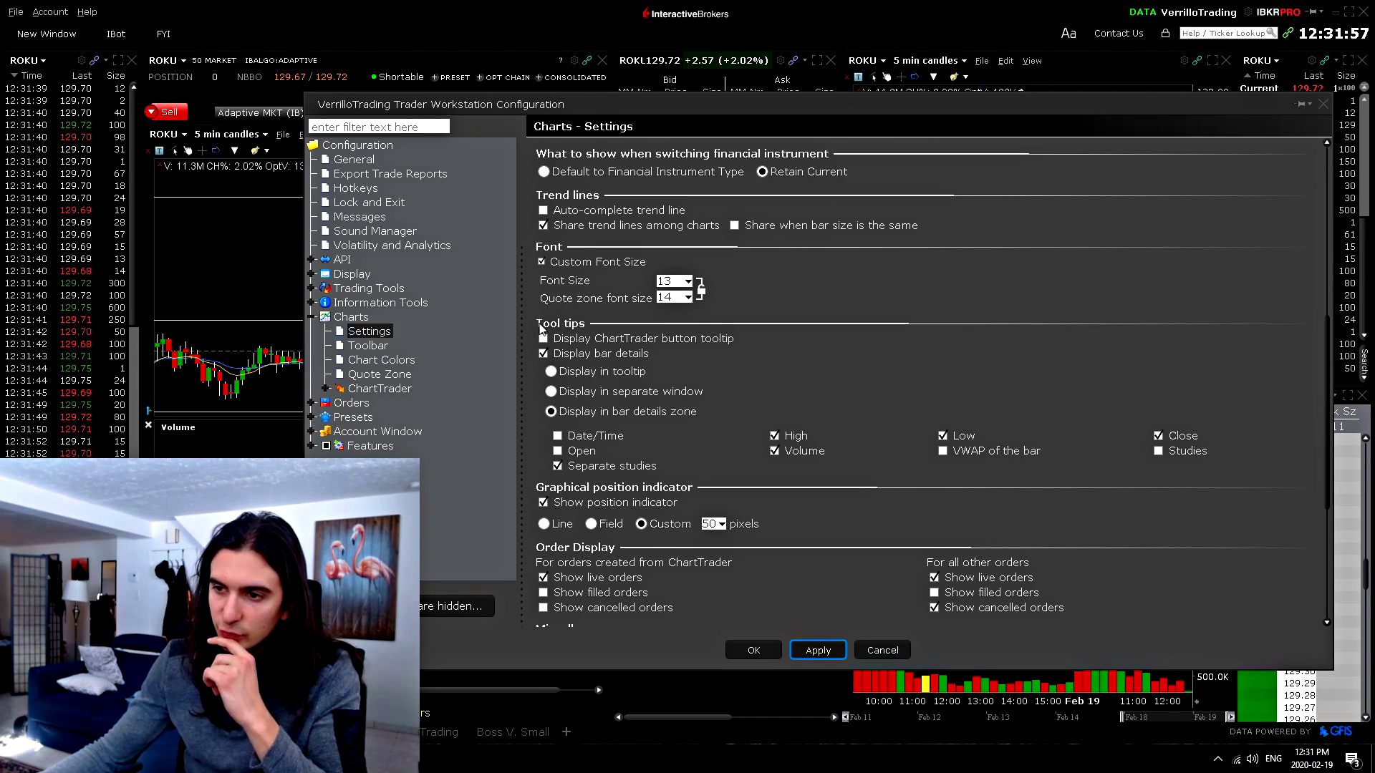
pyautogui.scroll(-3, 547, 297)
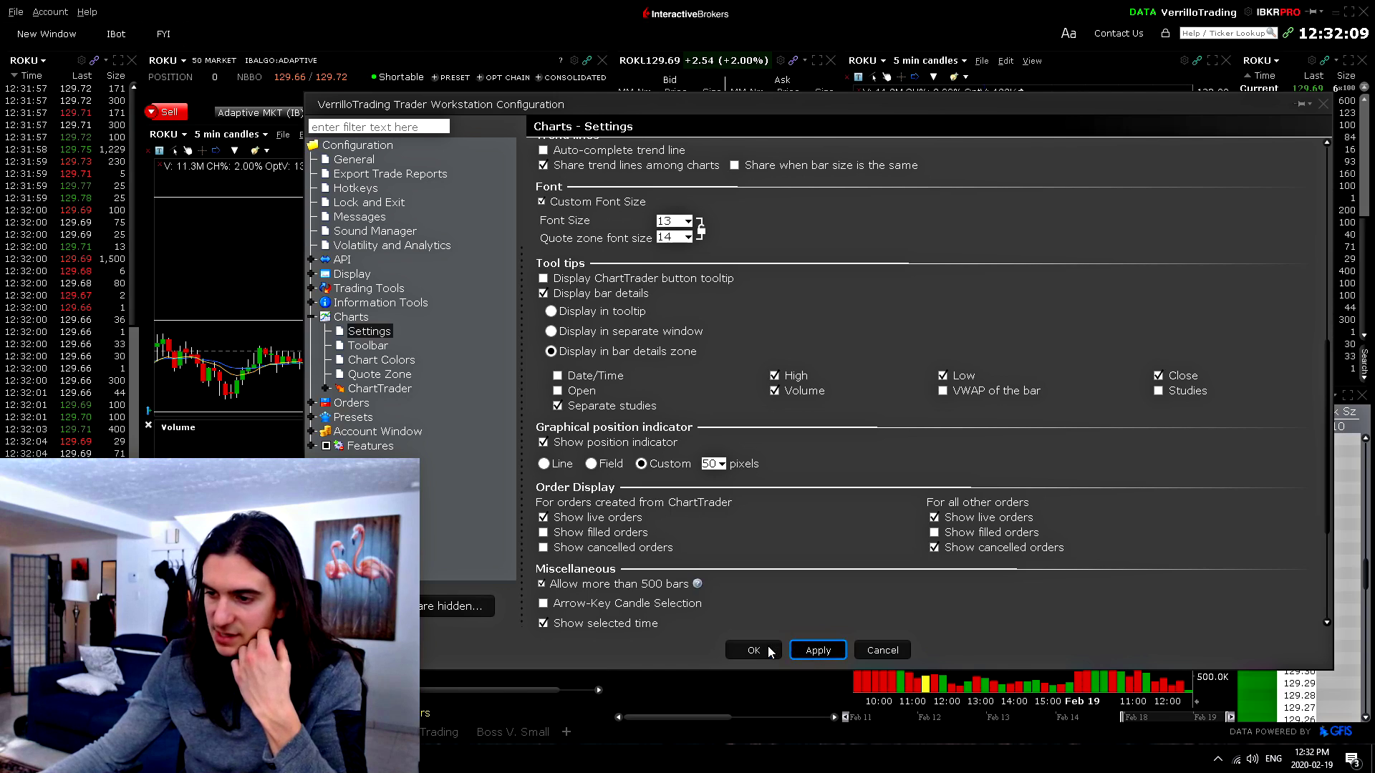
pyautogui.press('Escape')
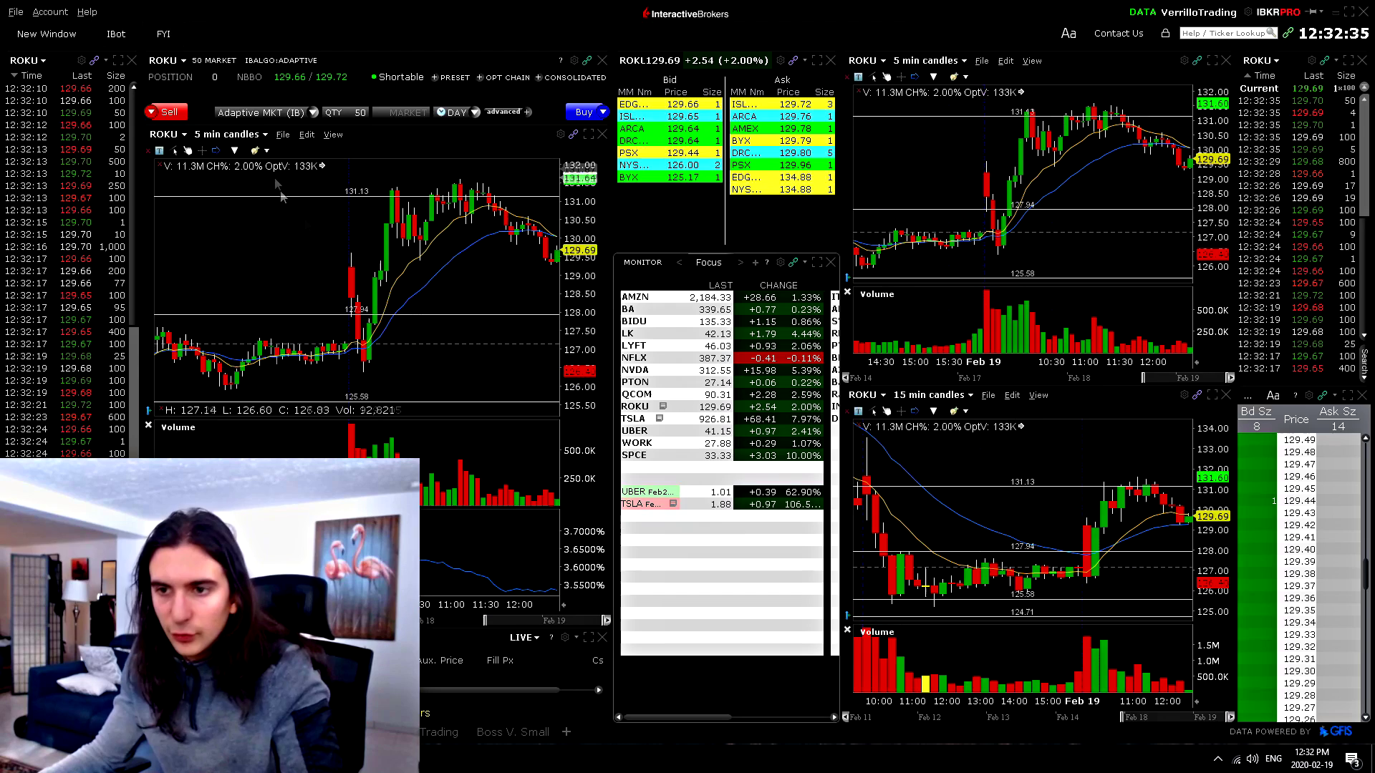
# Uncheck 'Allow more than 500 bars' under Miscellaneous in chart settings and confirm with OK.
pyautogui.click(305, 136)
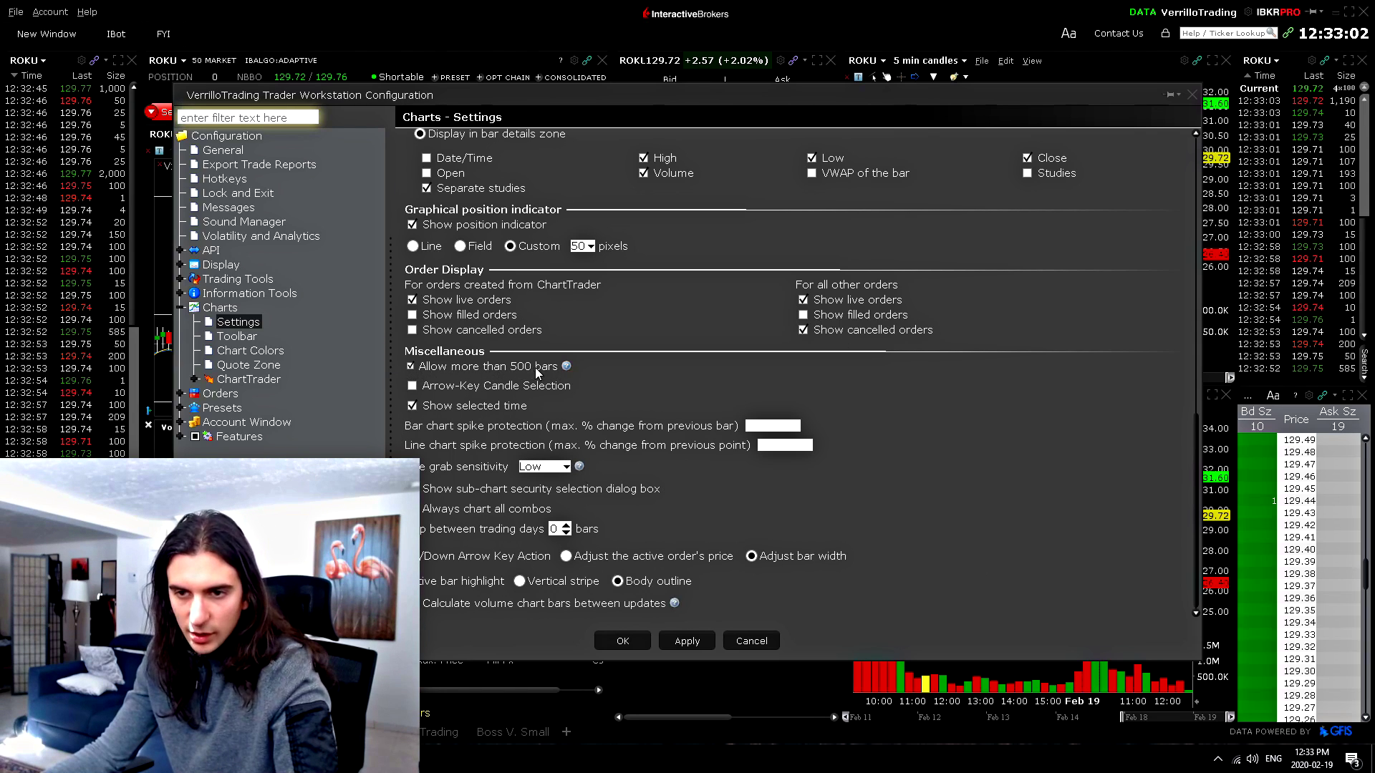
pyautogui.moveTo(565, 368)
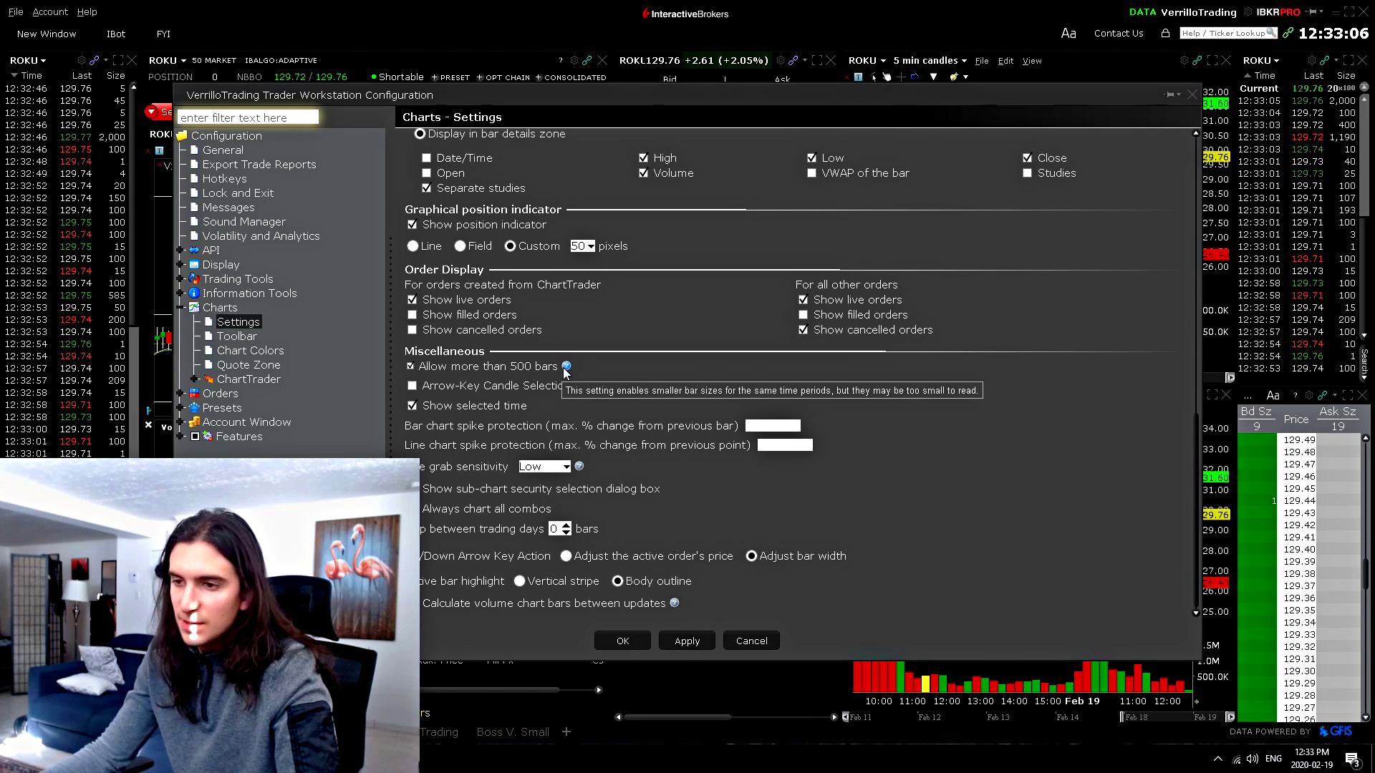
pyautogui.click(410, 366)
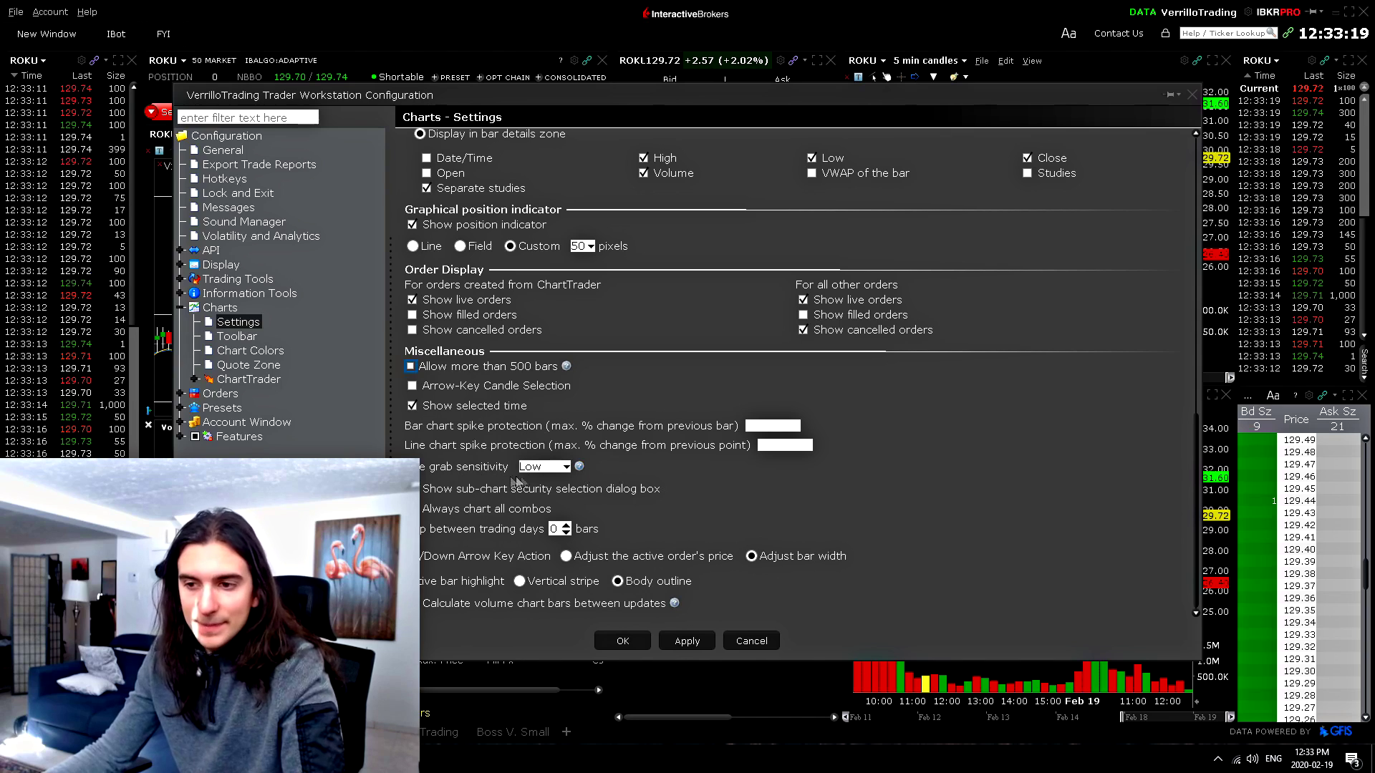
pyautogui.click(539, 468)
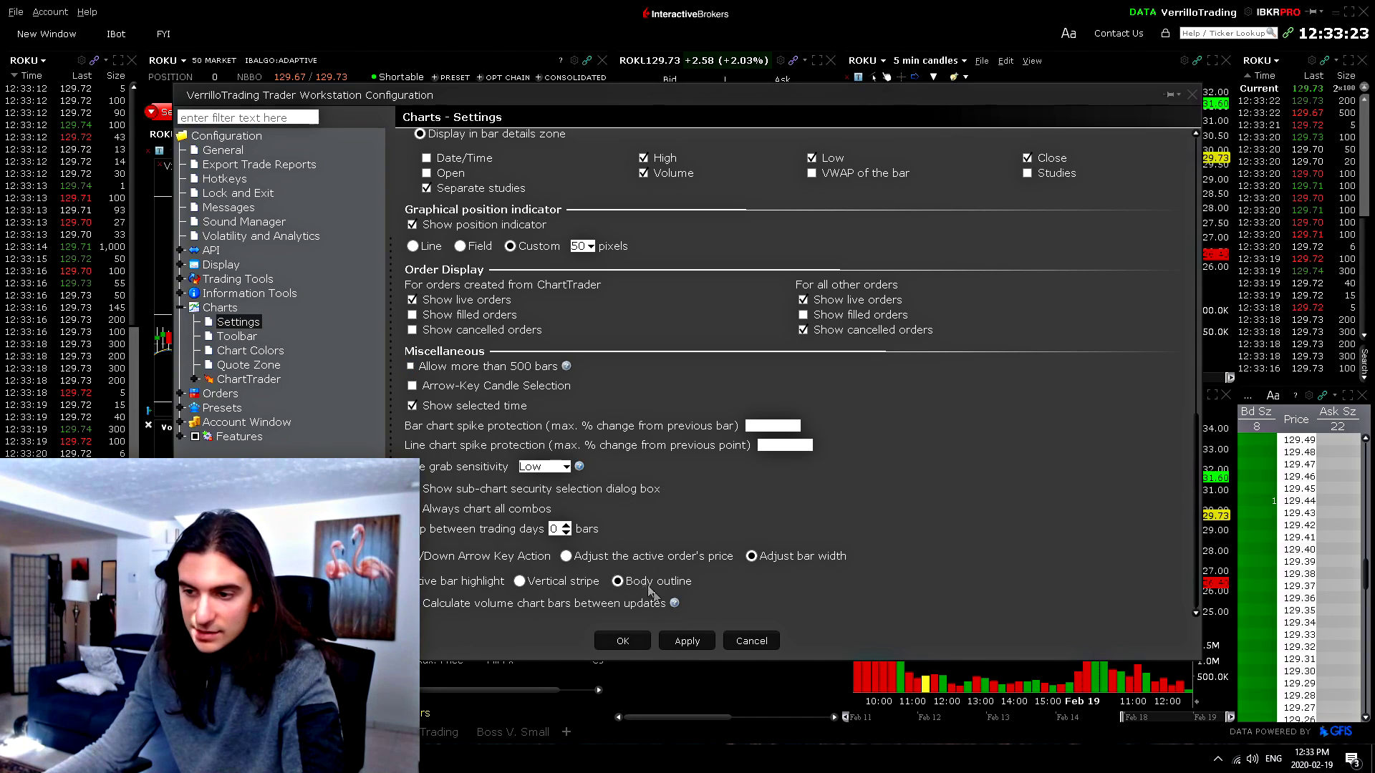
pyautogui.click(632, 642)
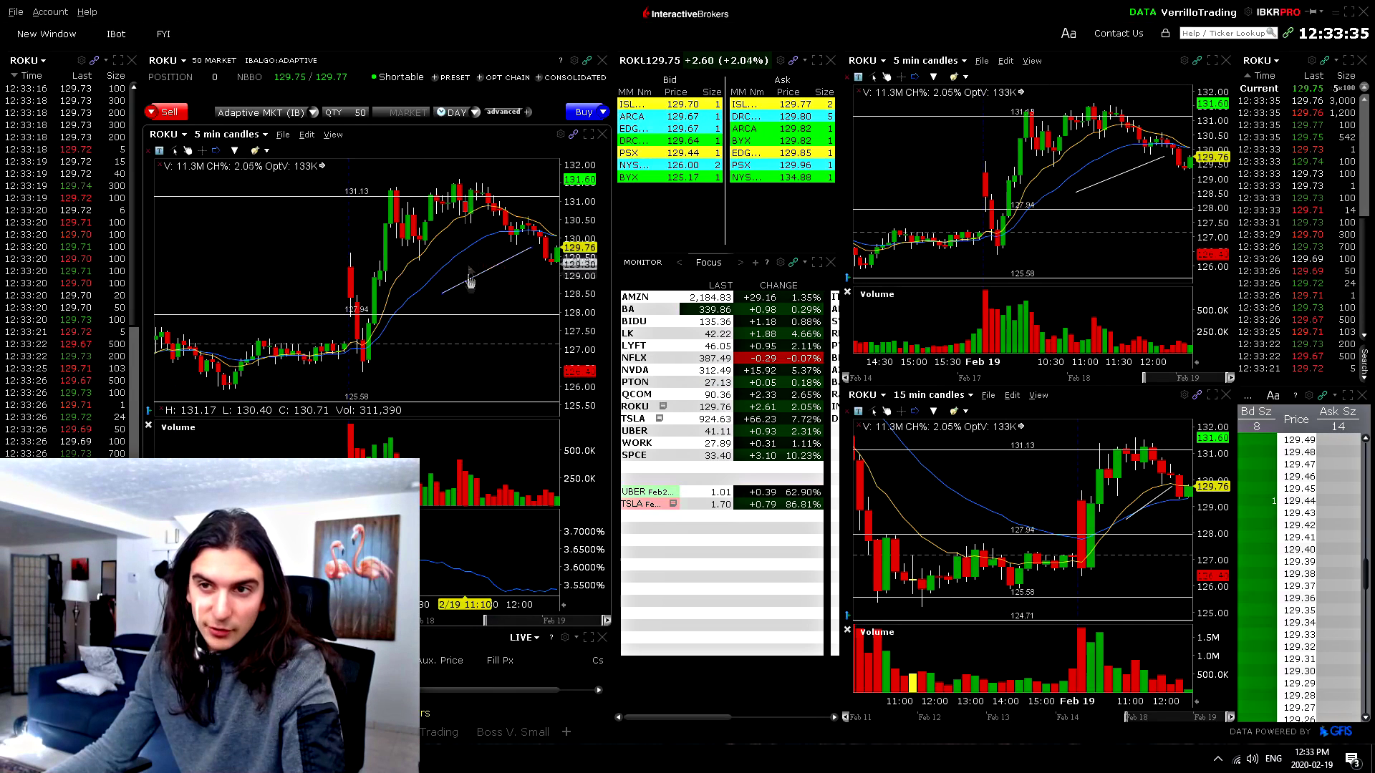
# Nudge the blue trendline slightly left, then reopen chart settings scrolled down to Miscellaneous.
pyautogui.moveTo(476, 281); pyautogui.dragTo(459, 284)
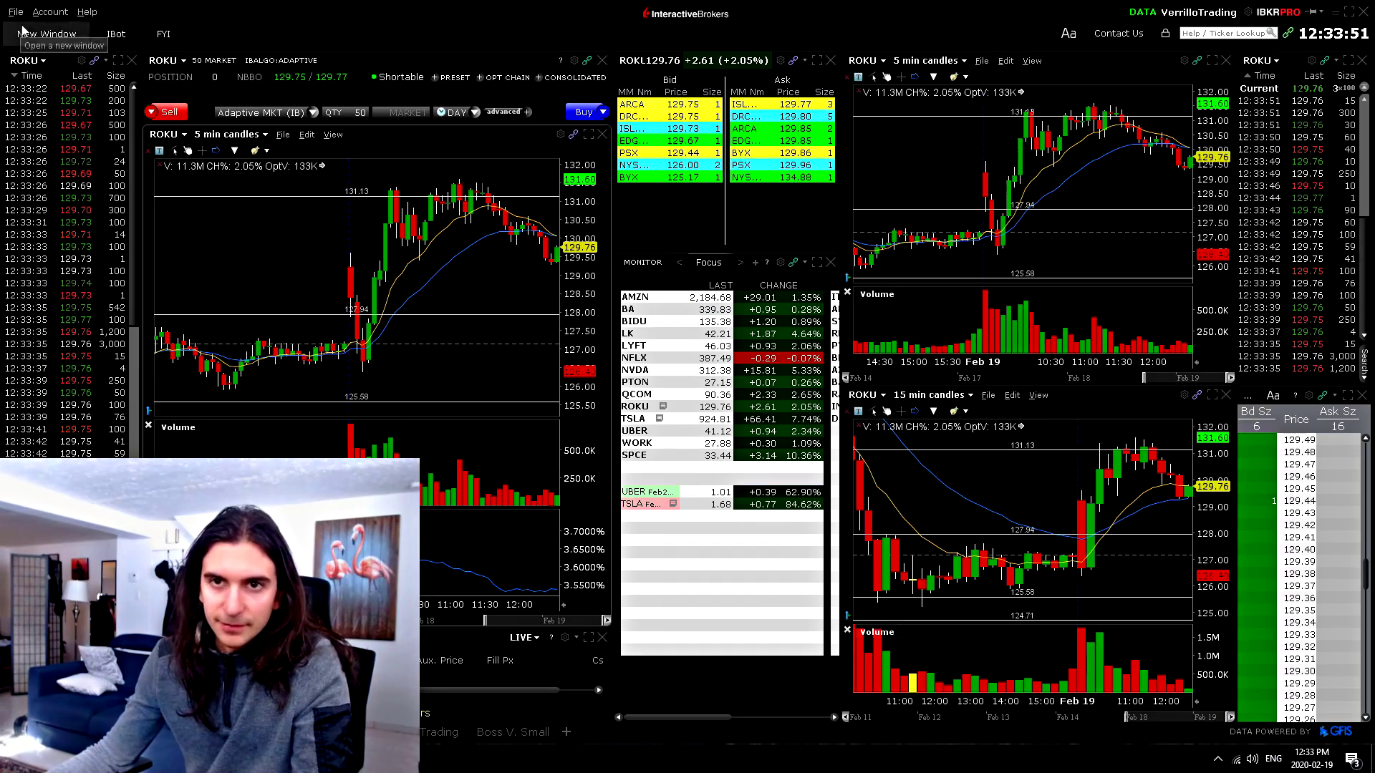
pyautogui.click(561, 134)
pyautogui.scroll(-10, 617, 384)
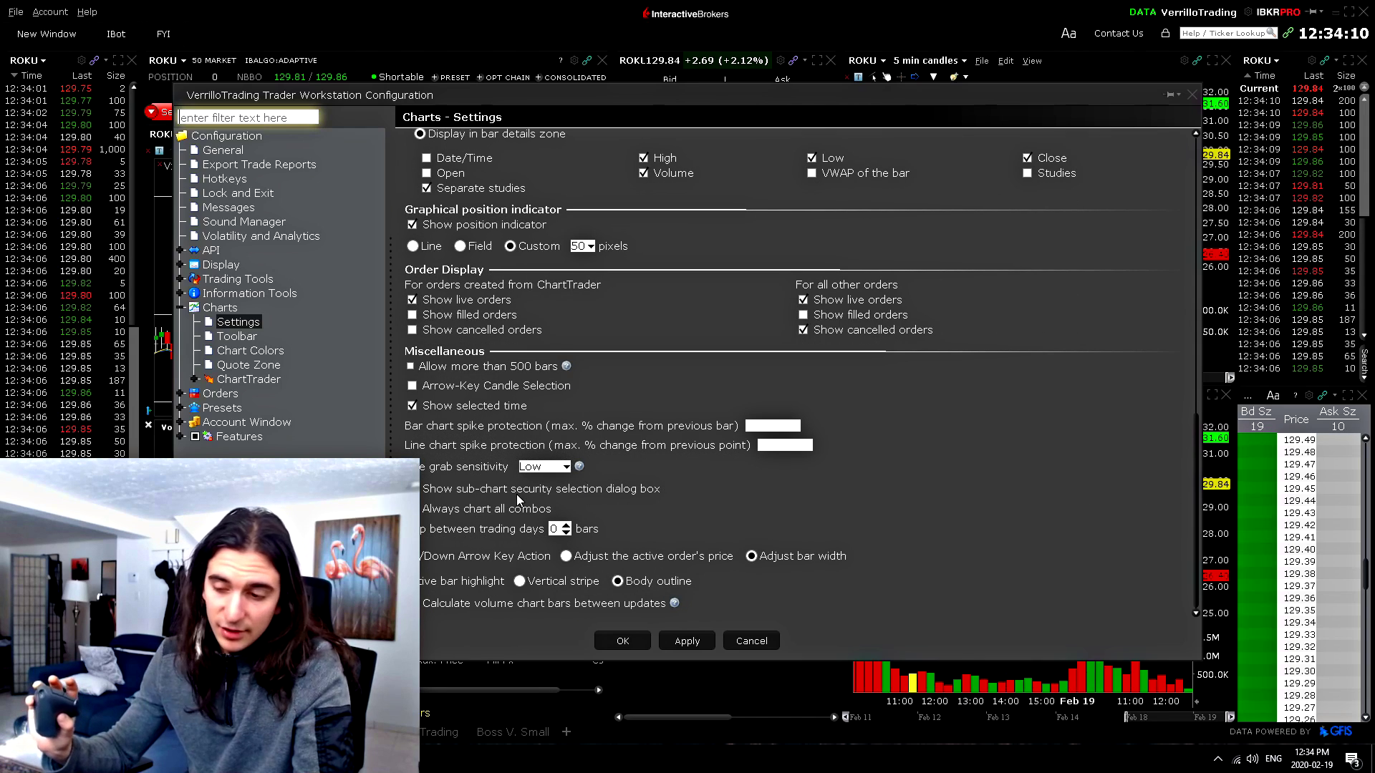
# Enter a quantity of 2 for the TSLA Mar20'20 550 put paper order.
pyautogui.scroll(2, 517, 494)
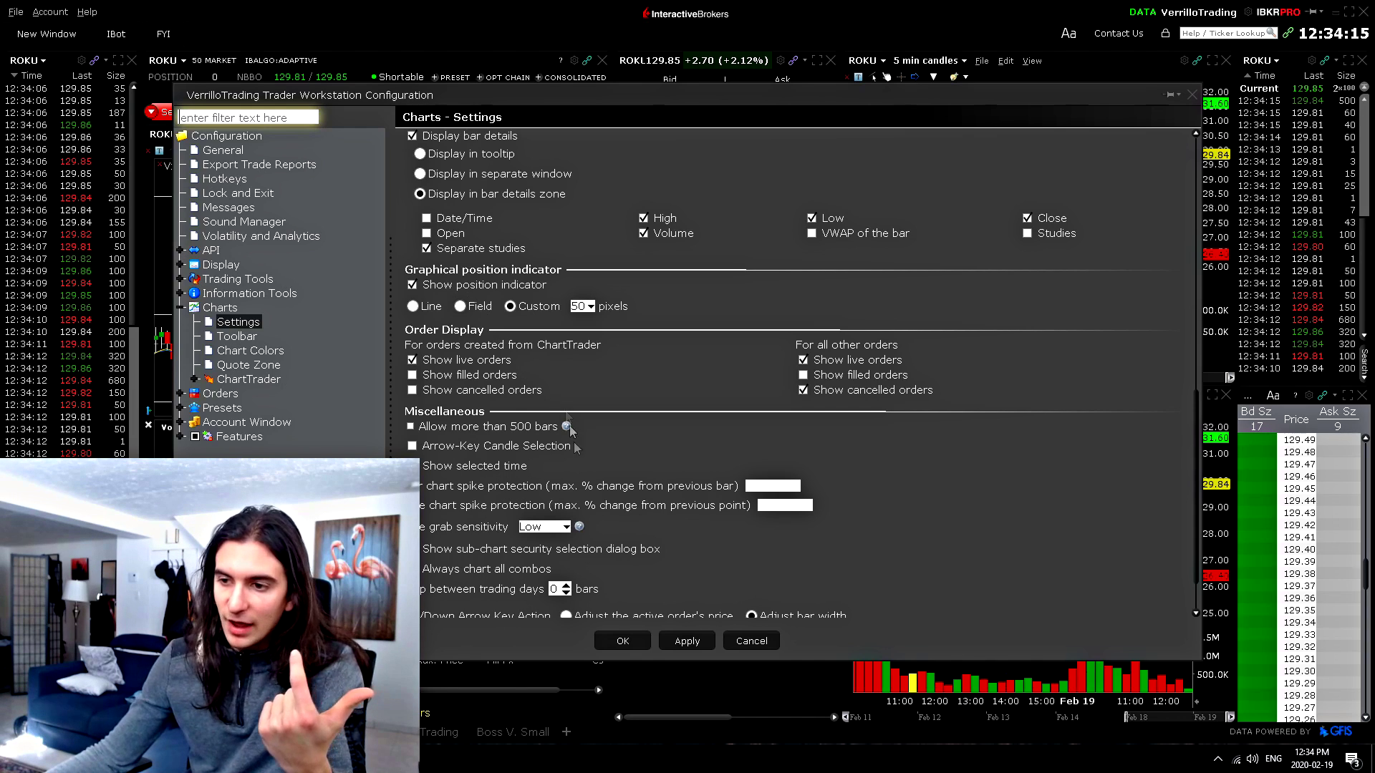
pyautogui.scroll(-1, 688, 536)
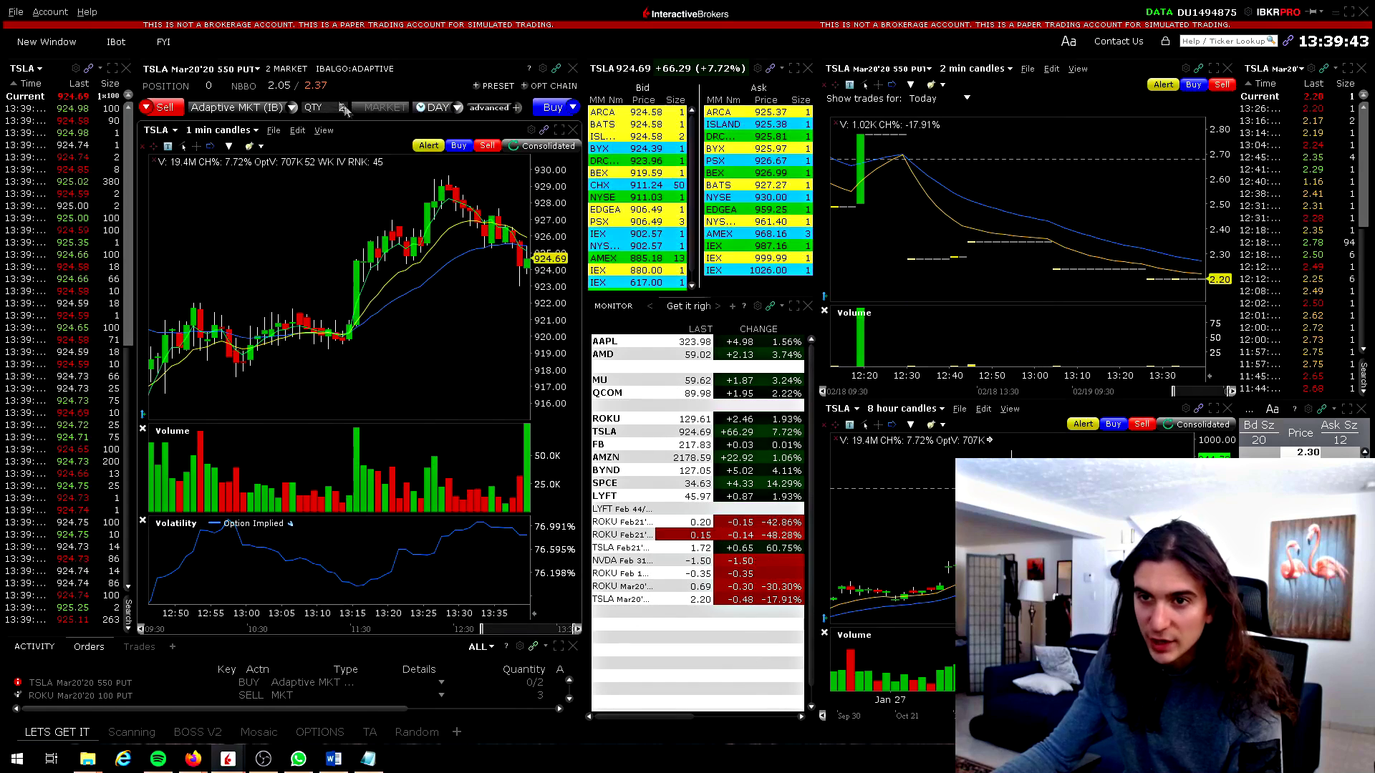
pyautogui.click(345, 109)
pyautogui.write('2')
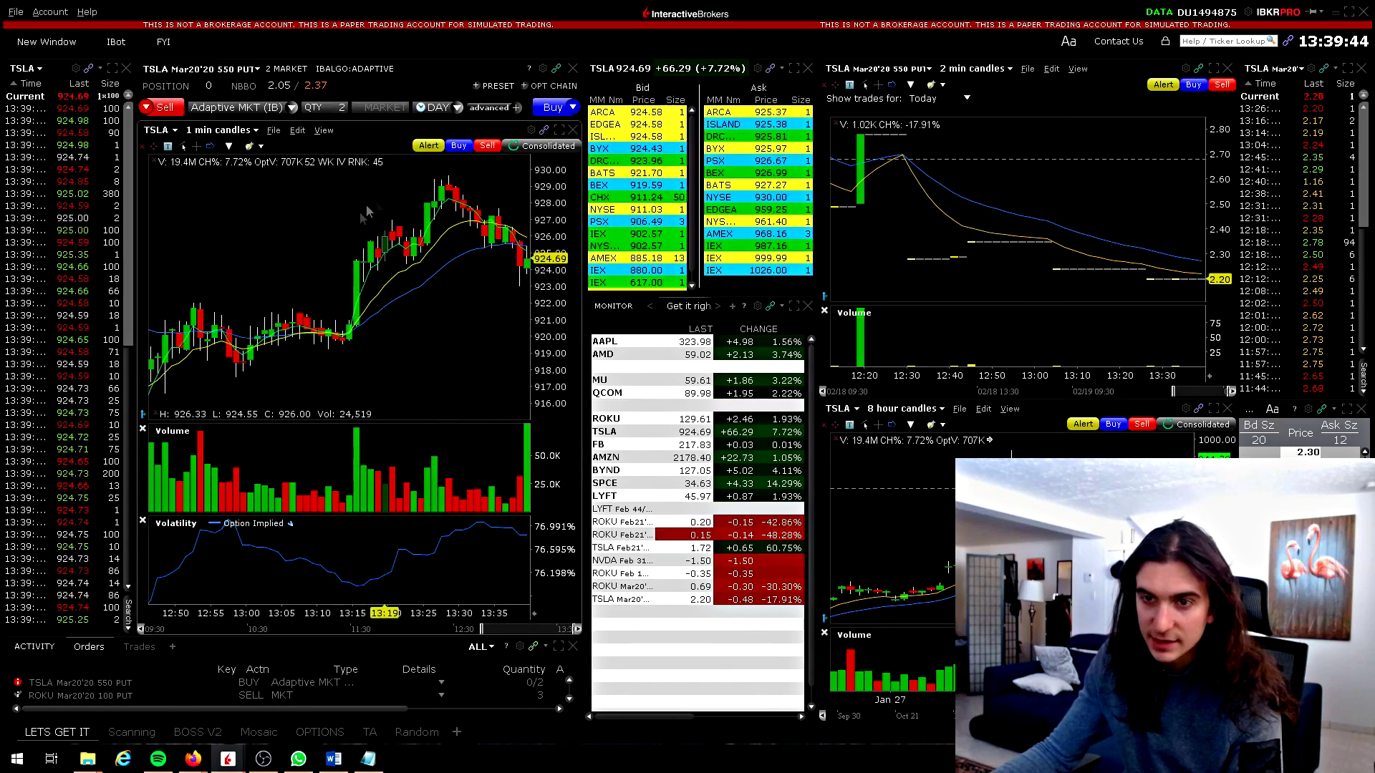
# In TSLA Chart Parameters, keep Candlestick bars and apply a Small volume plot height.
pyautogui.click(298, 131)
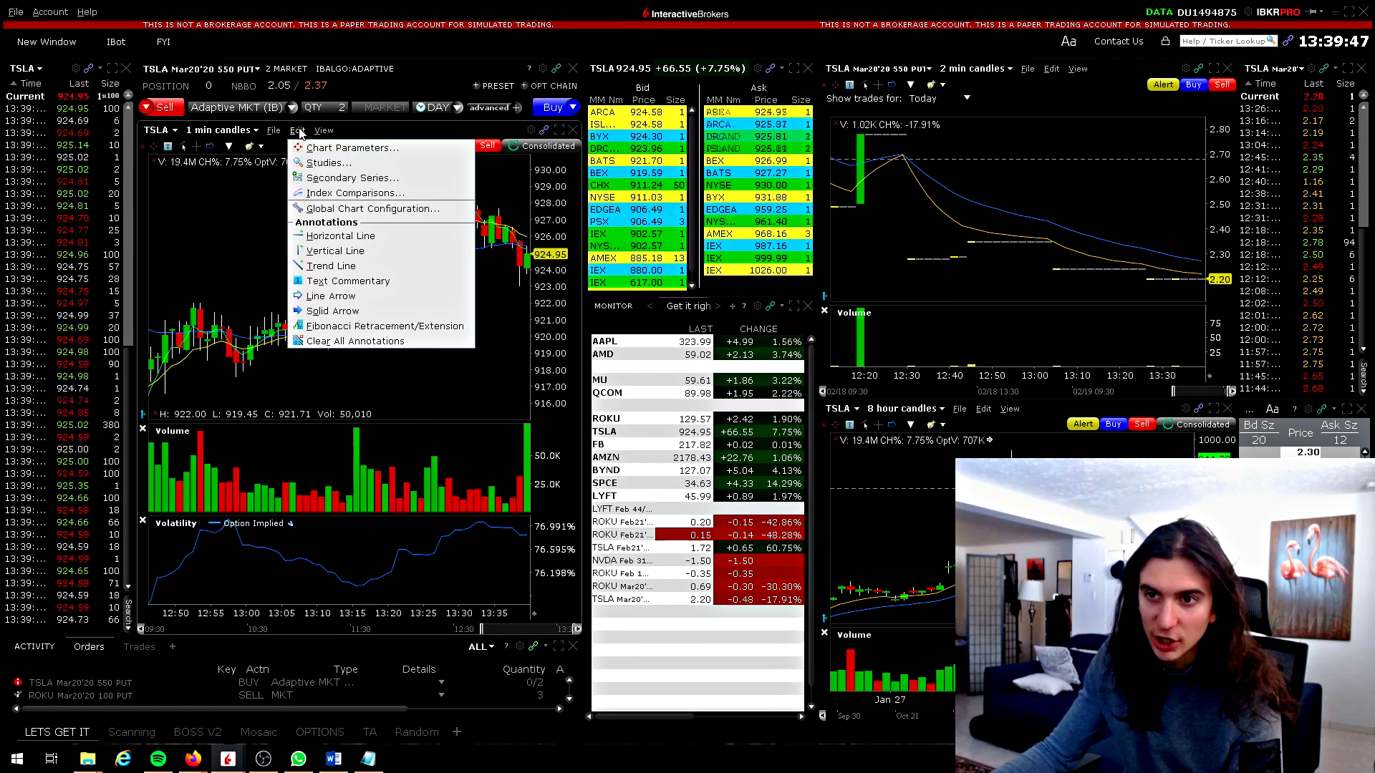
pyautogui.click(323, 145)
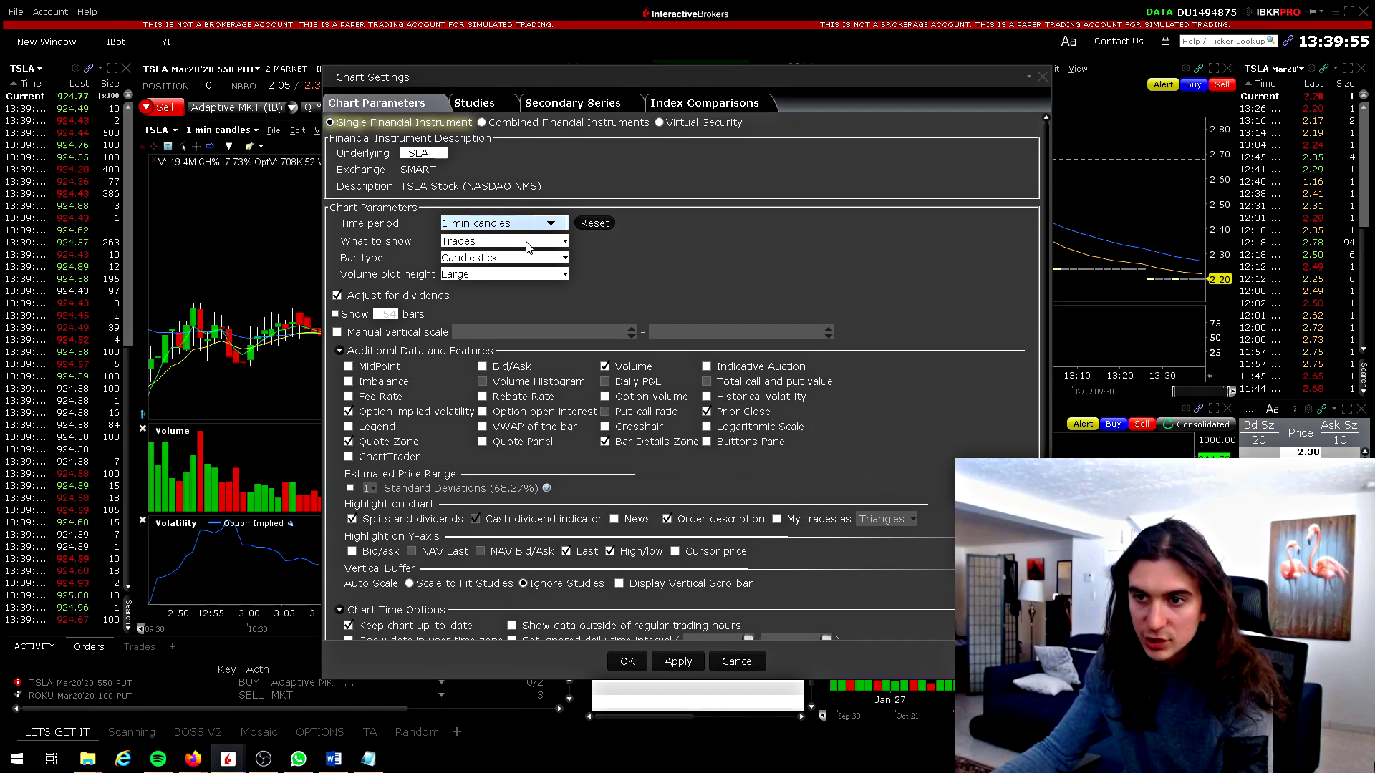
pyautogui.click(443, 258)
pyautogui.click(439, 258)
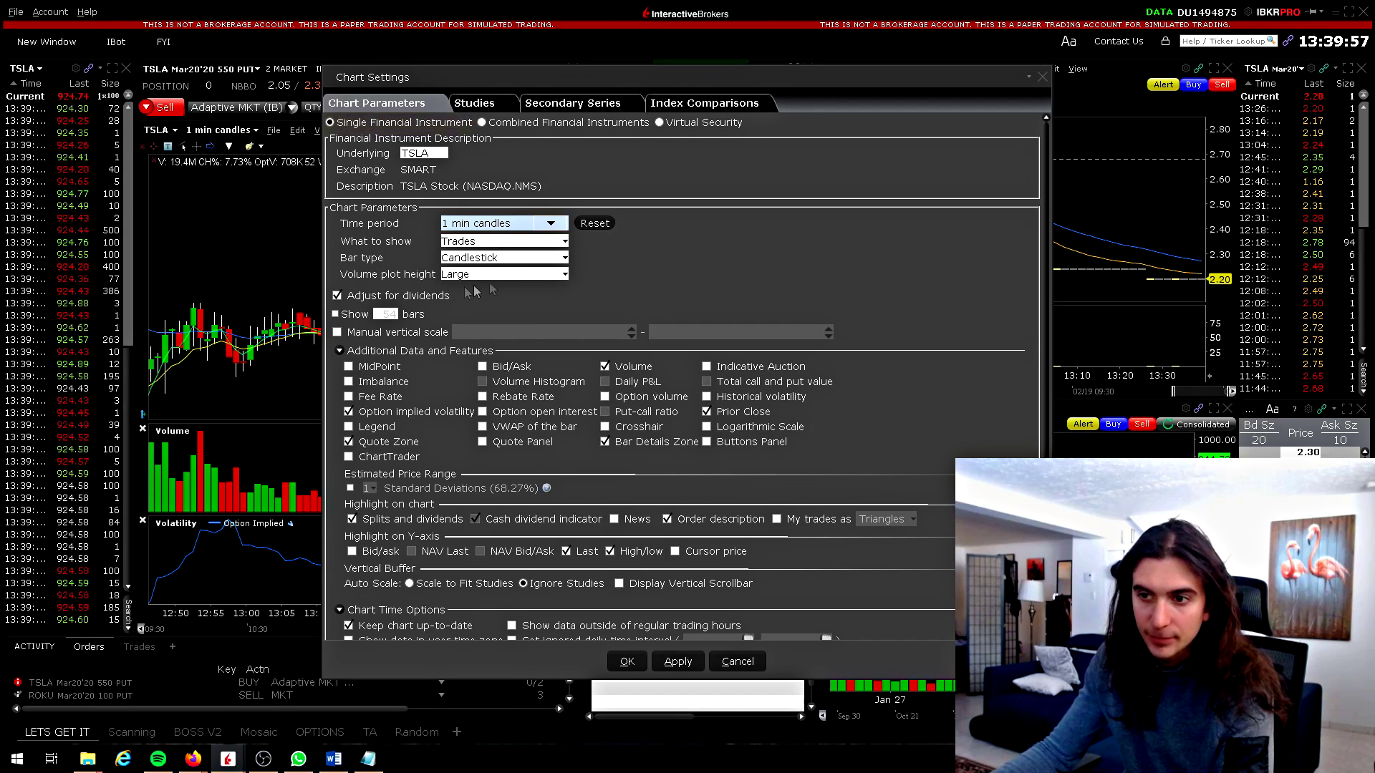
pyautogui.click(517, 275)
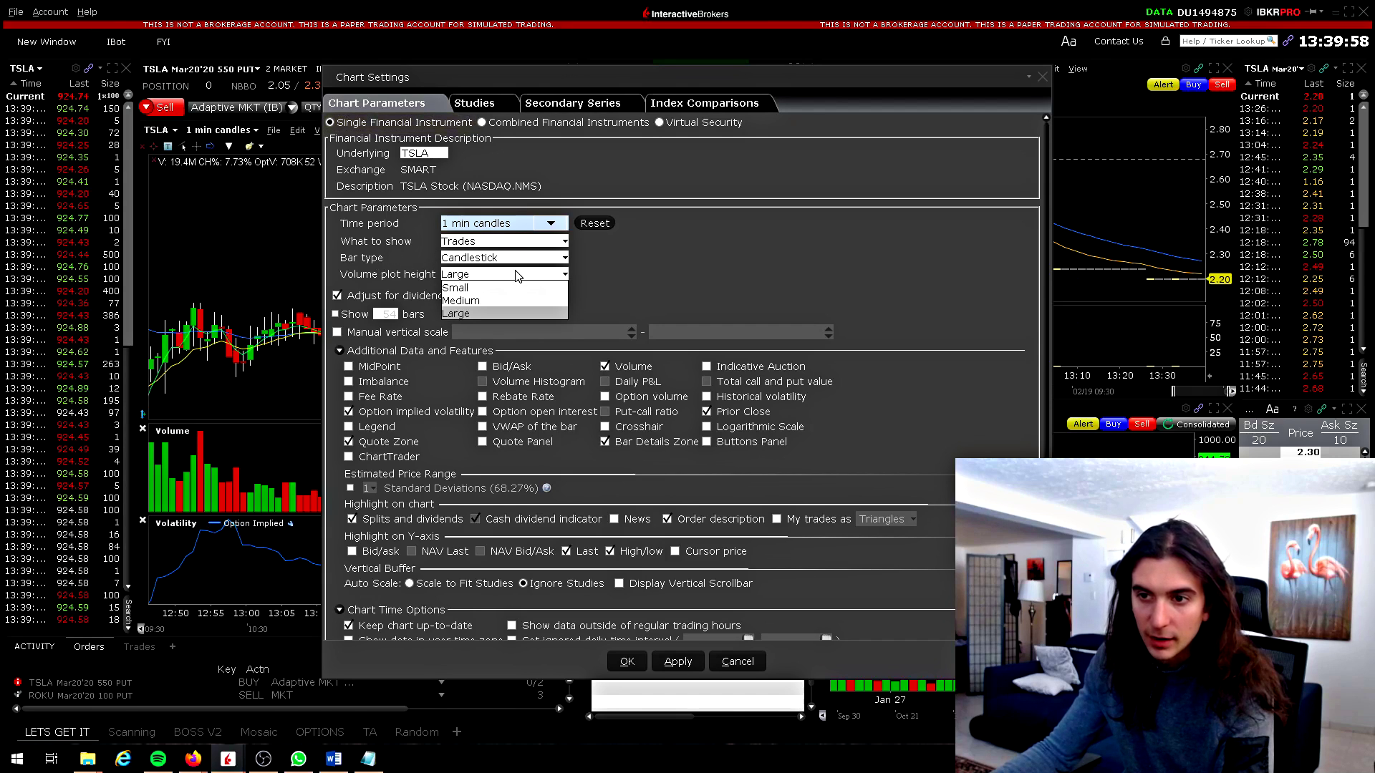
pyautogui.click(469, 289)
pyautogui.click(664, 662)
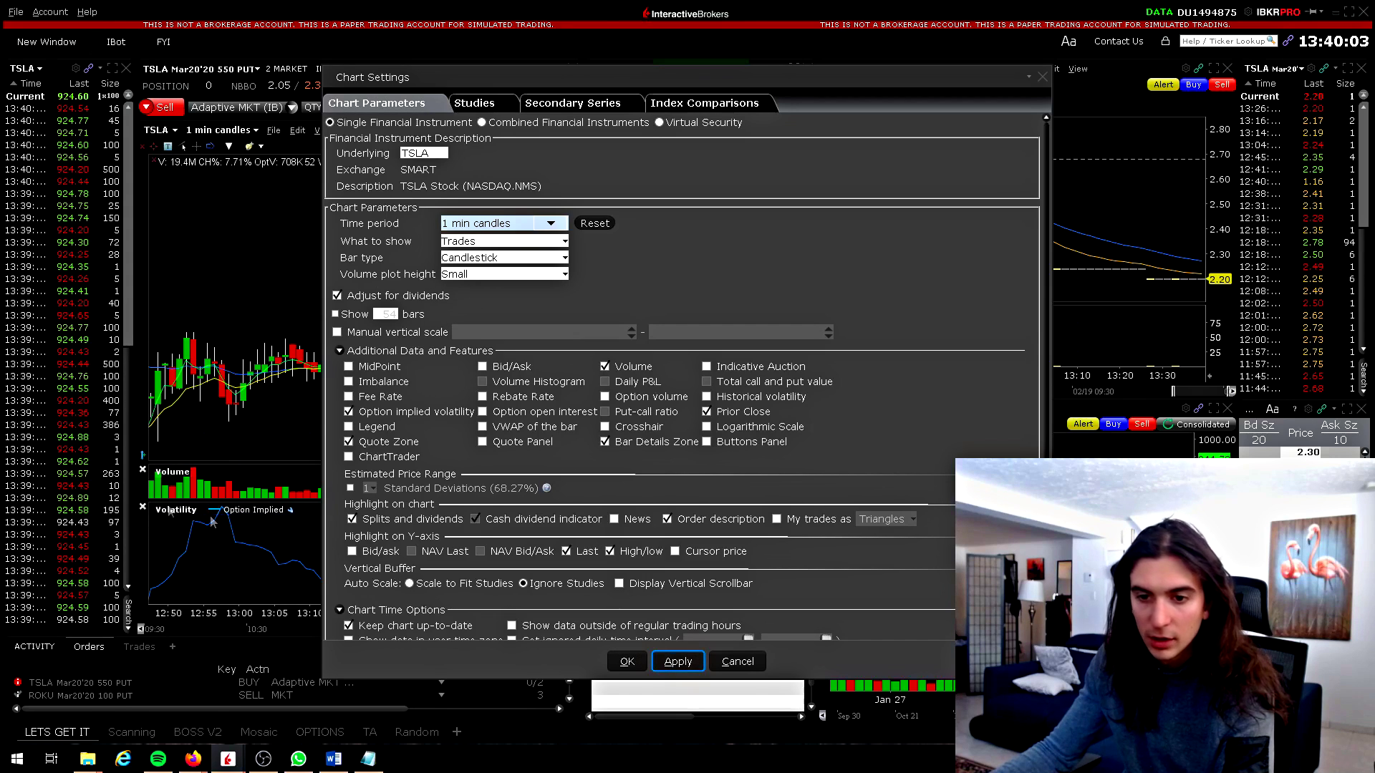
# Change the volume plot height to Medium, apply it, and toggle the manual vertical scale option.
pyautogui.click(505, 275)
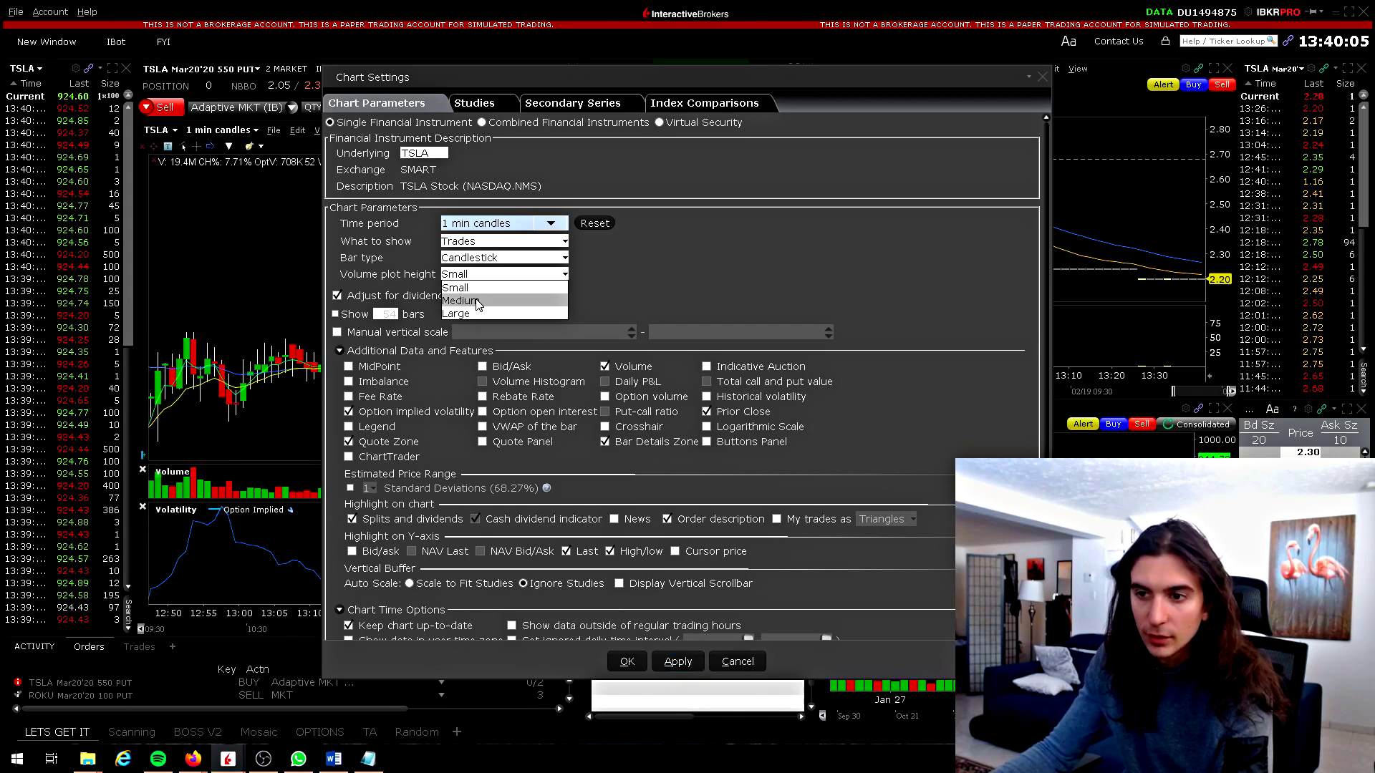
pyautogui.click(487, 301)
pyautogui.click(673, 662)
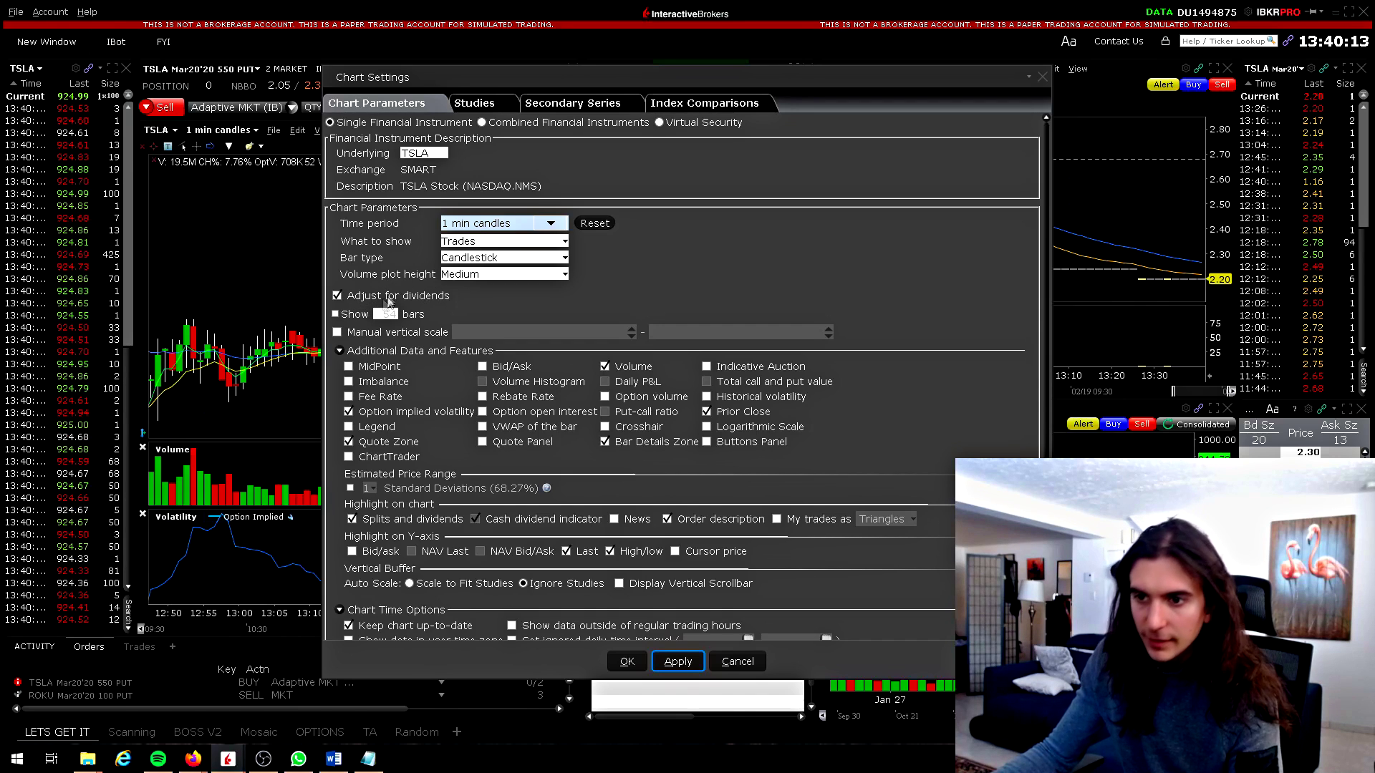
pyautogui.click(338, 333)
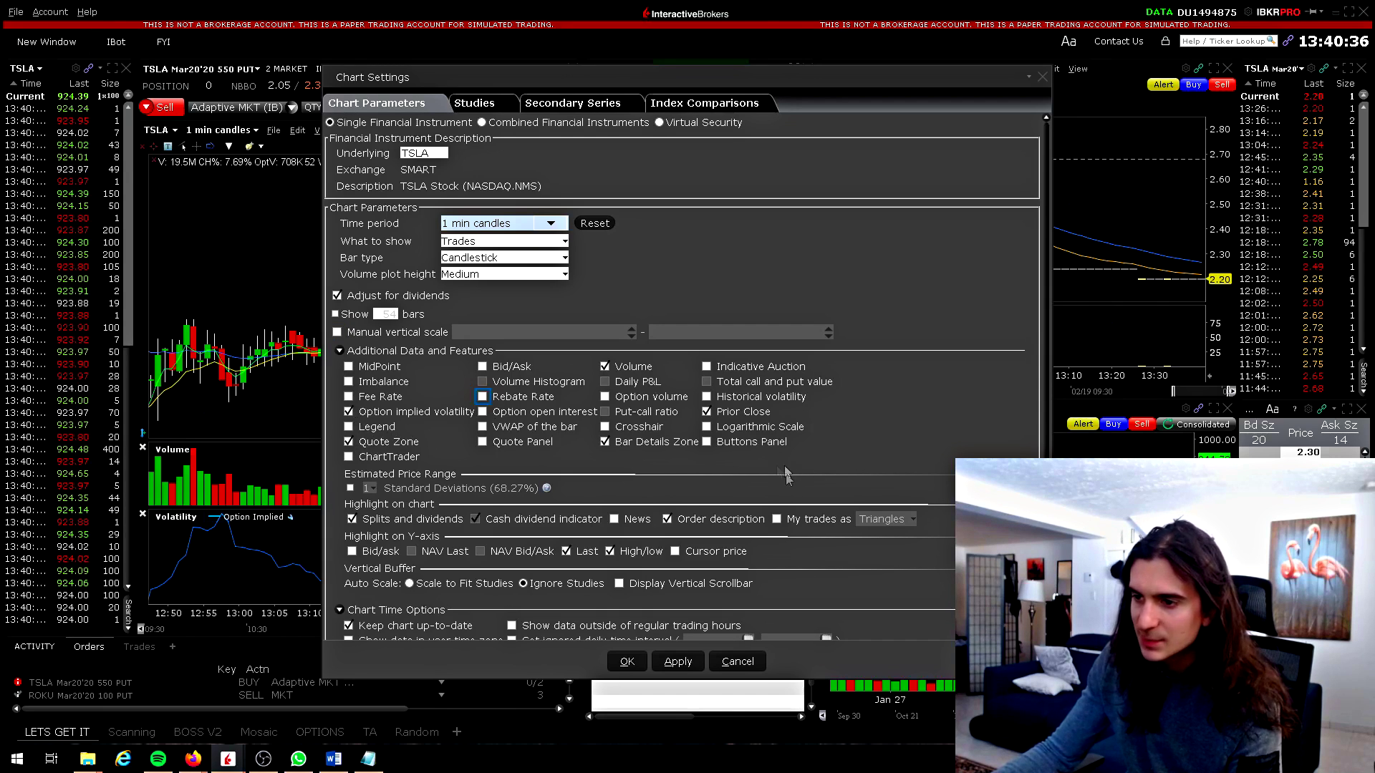
pyautogui.click(357, 427)
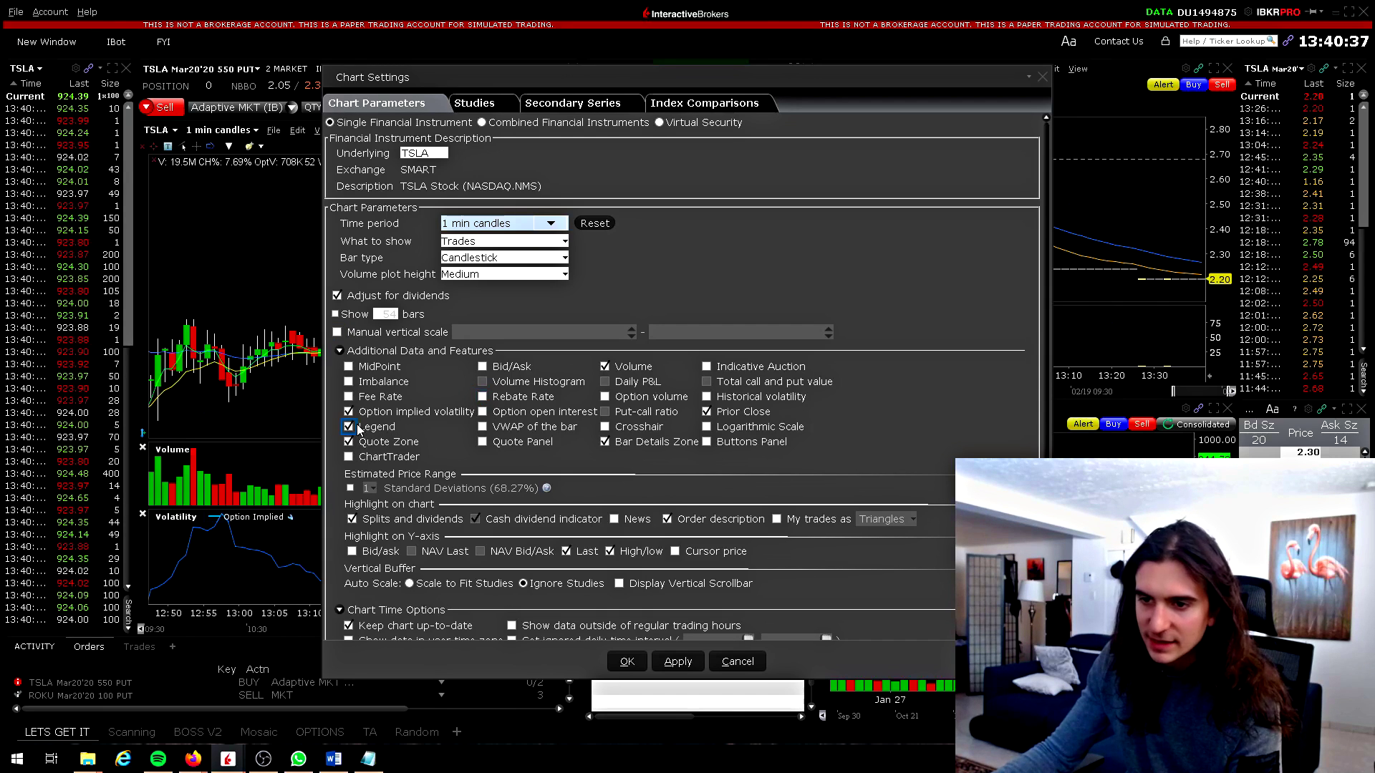
pyautogui.click(673, 661)
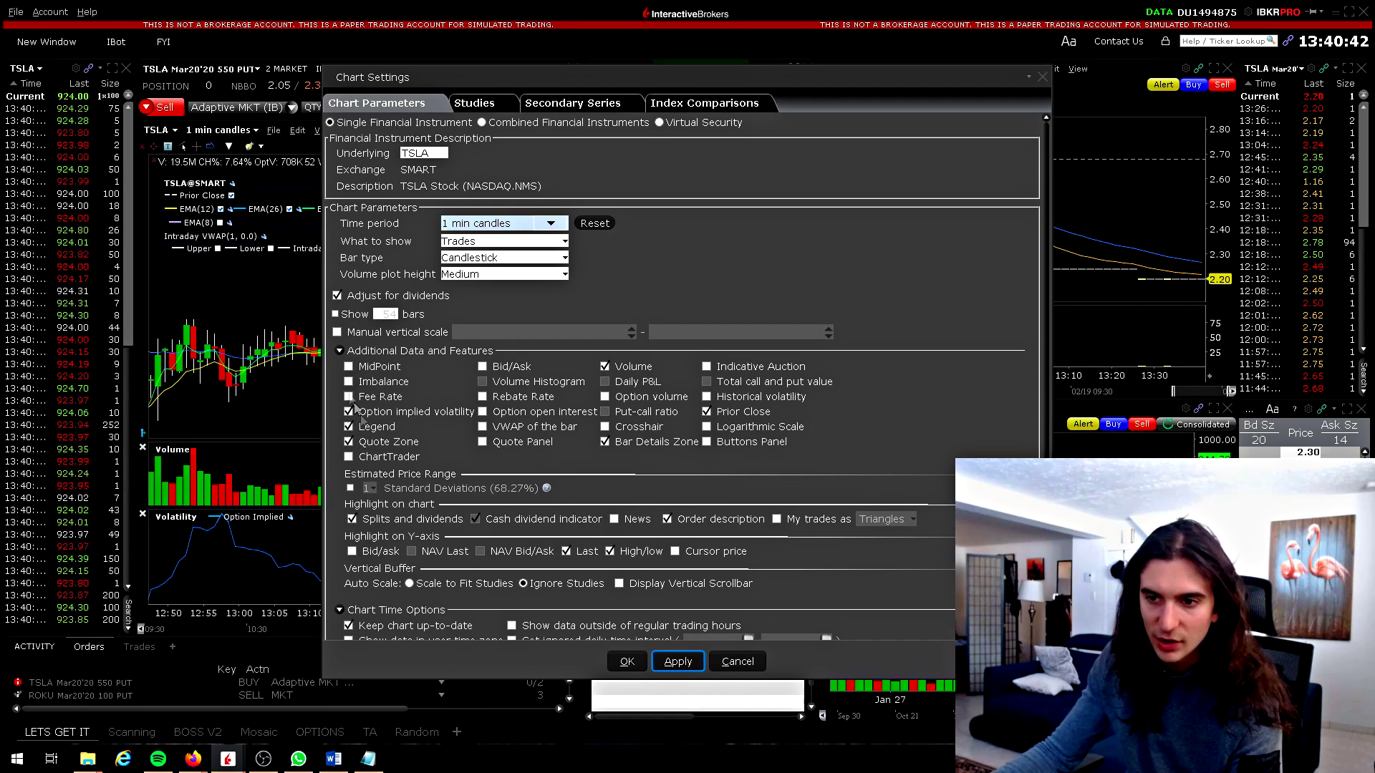
pyautogui.click(677, 661)
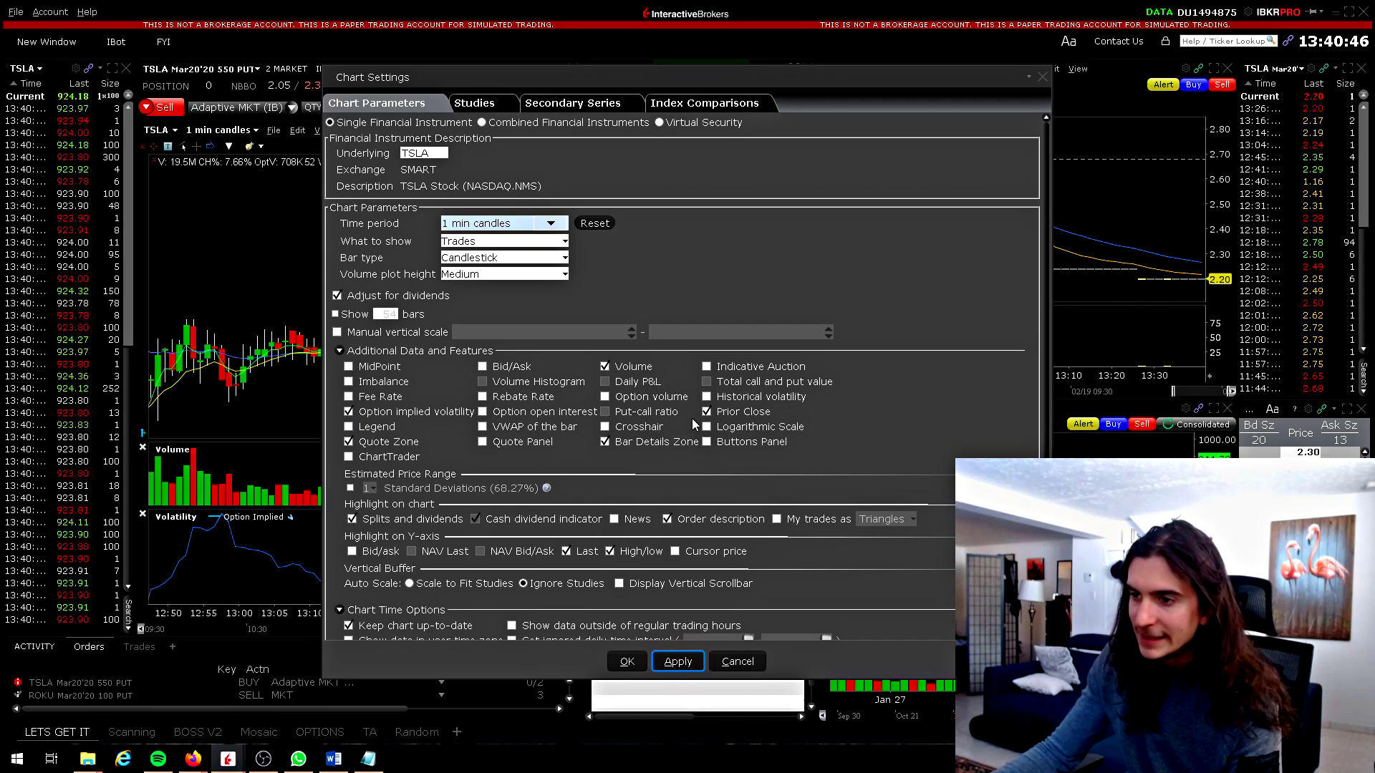
pyautogui.scroll(-1, 674, 408)
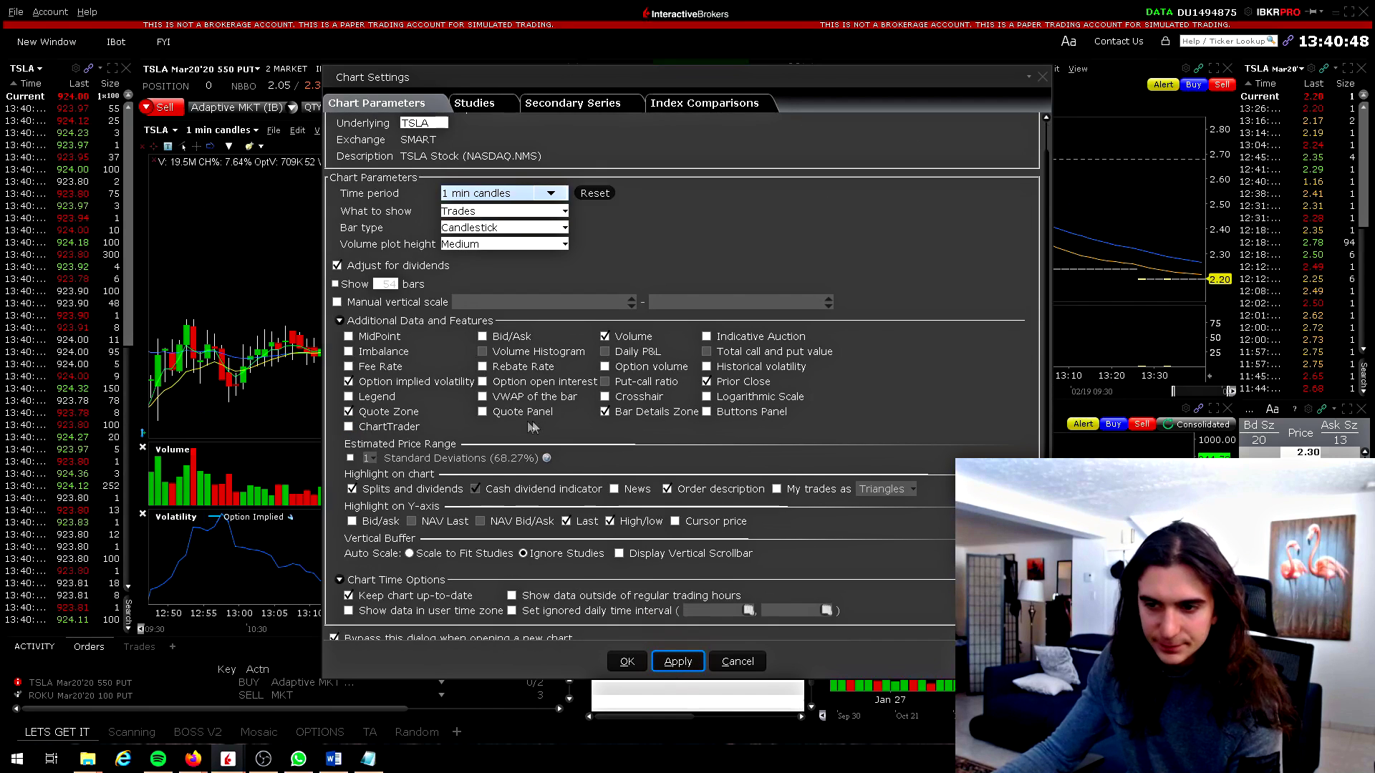
pyautogui.click(350, 459)
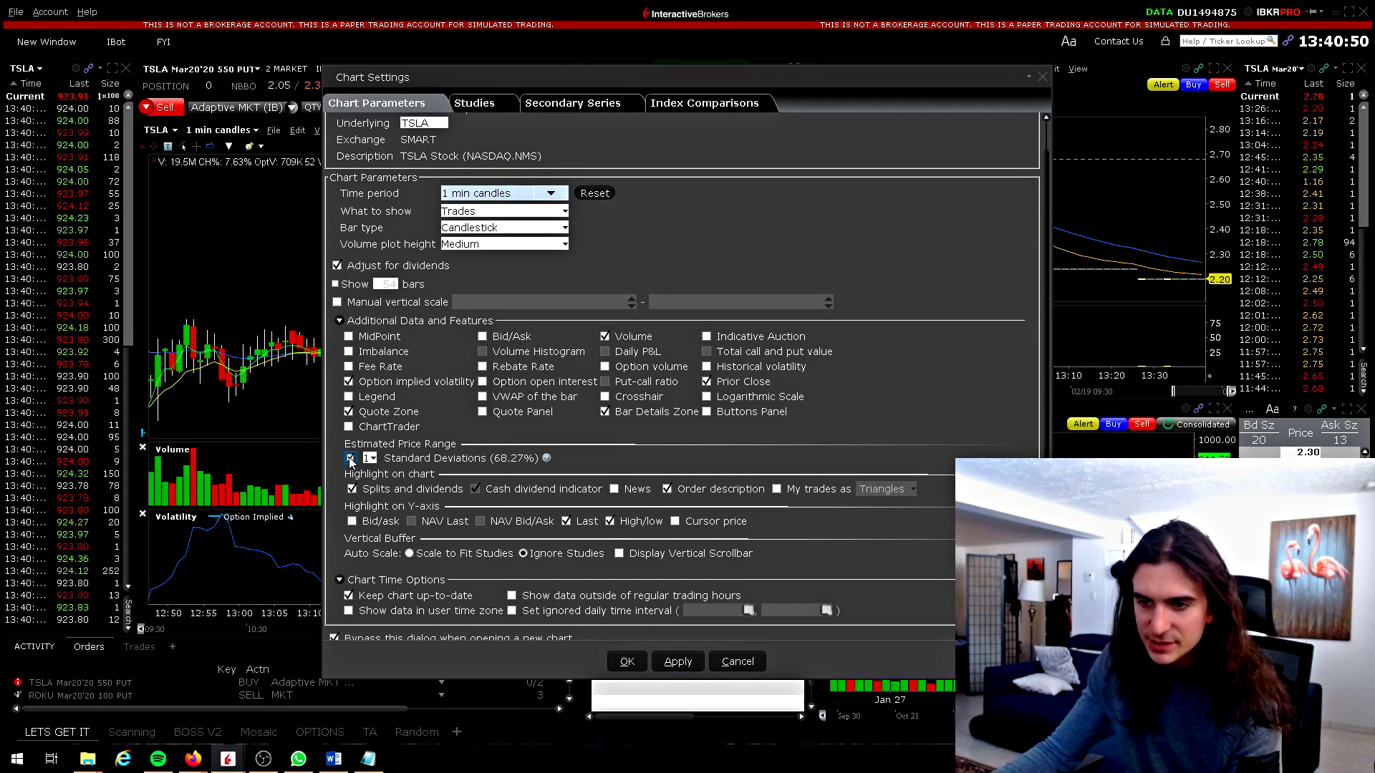
pyautogui.scroll(-1, 453, 364)
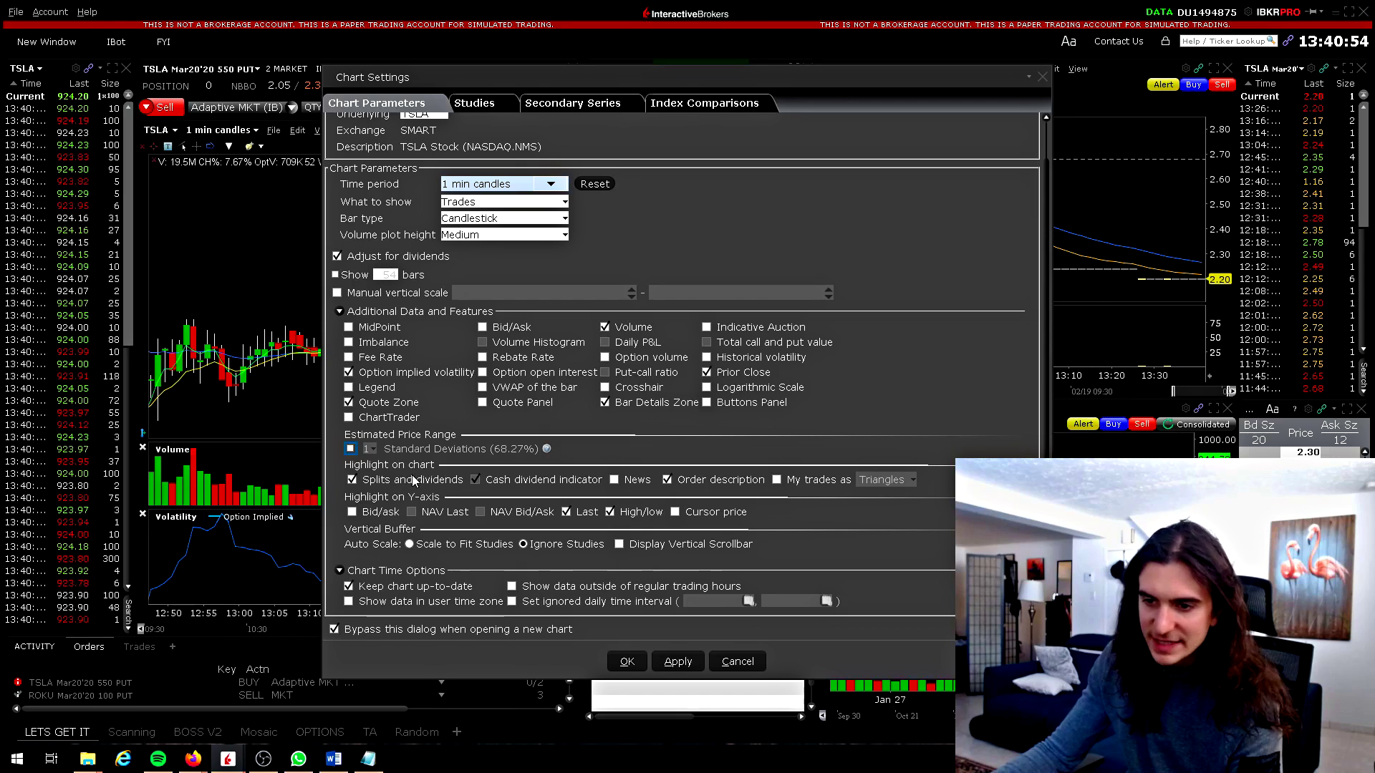
pyautogui.click(613, 480)
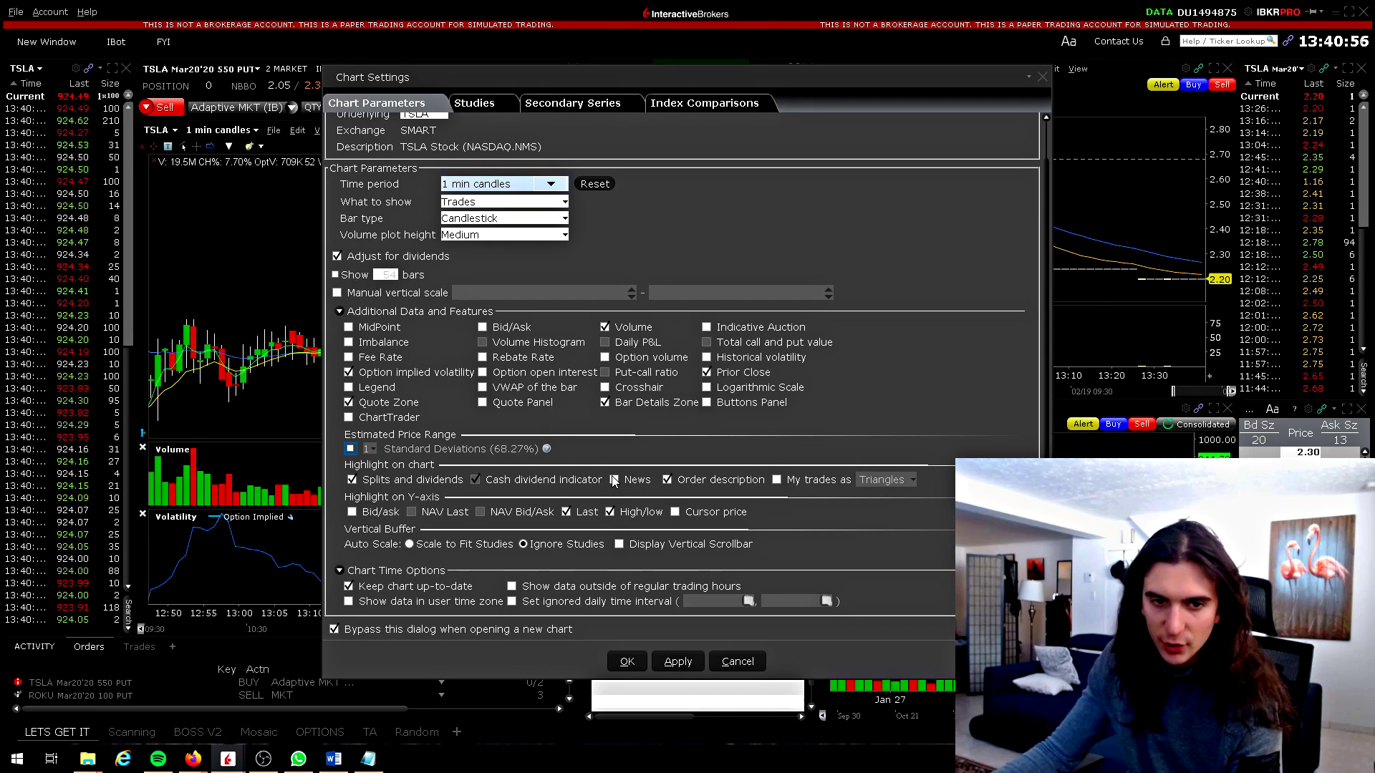
pyautogui.click(690, 668)
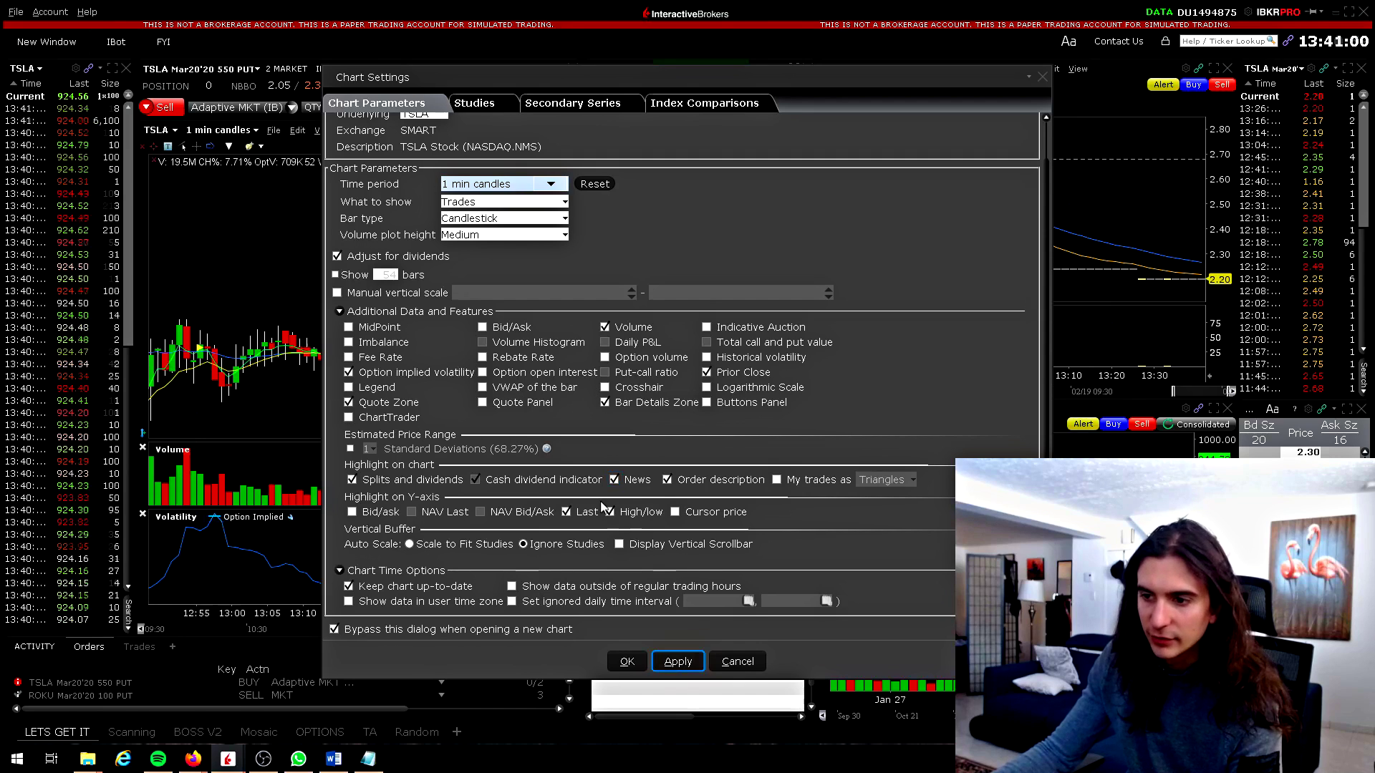
pyautogui.click(669, 665)
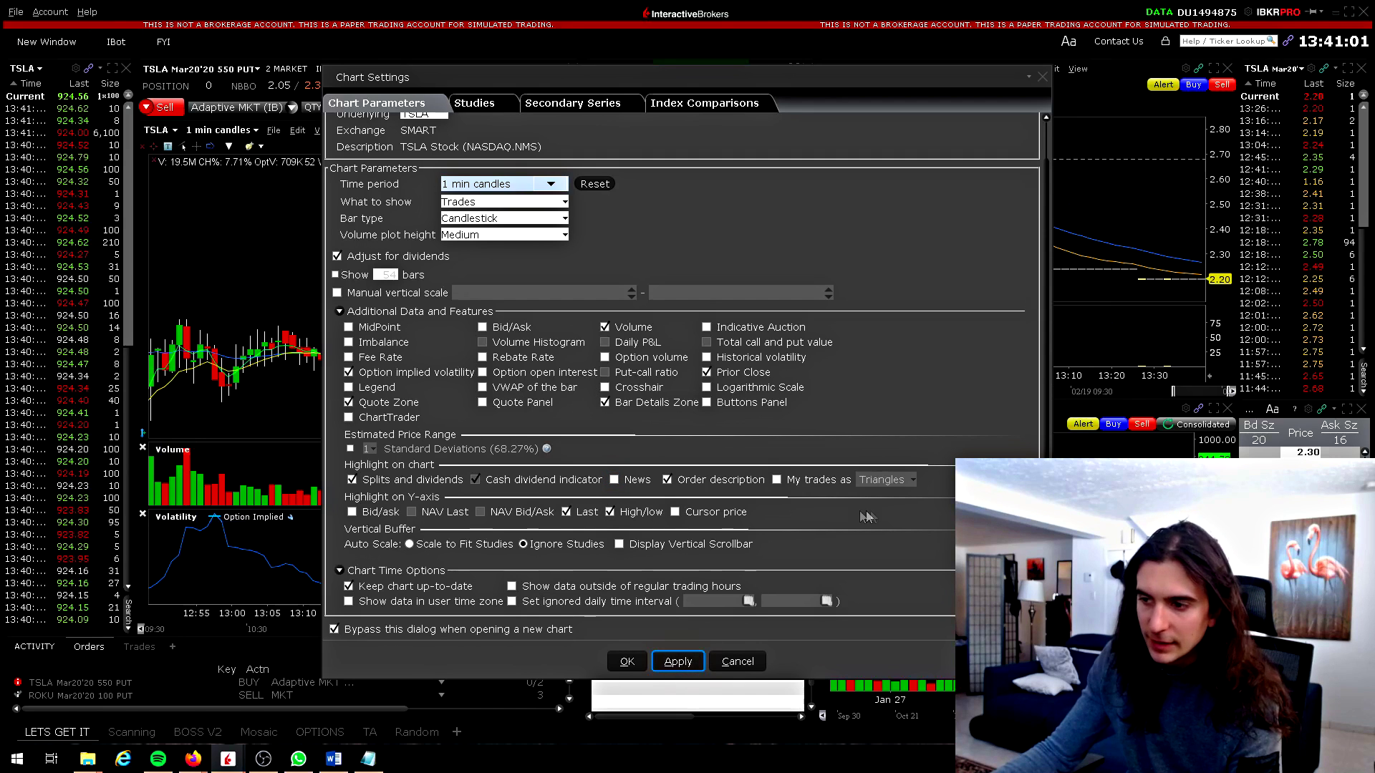
pyautogui.click(778, 482)
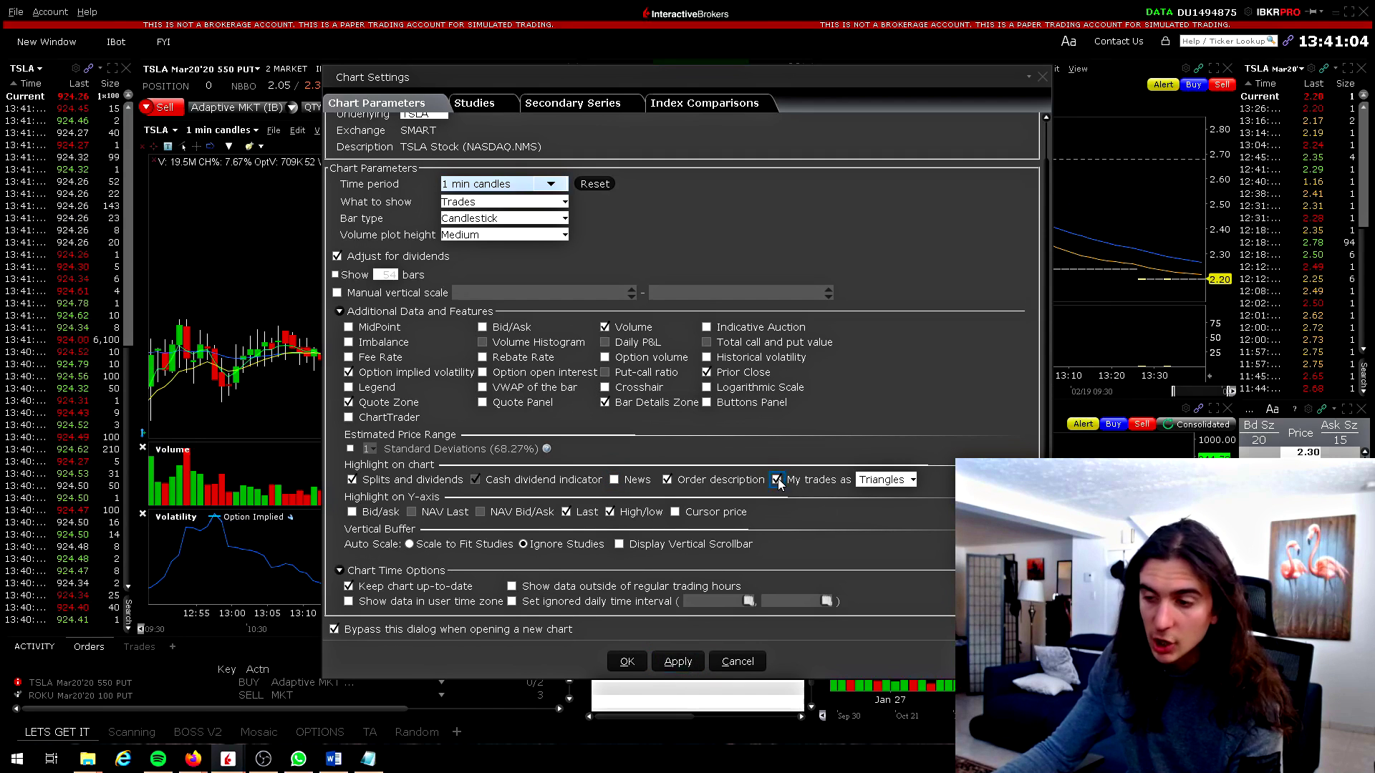
pyautogui.click(895, 480)
pyautogui.click(874, 487)
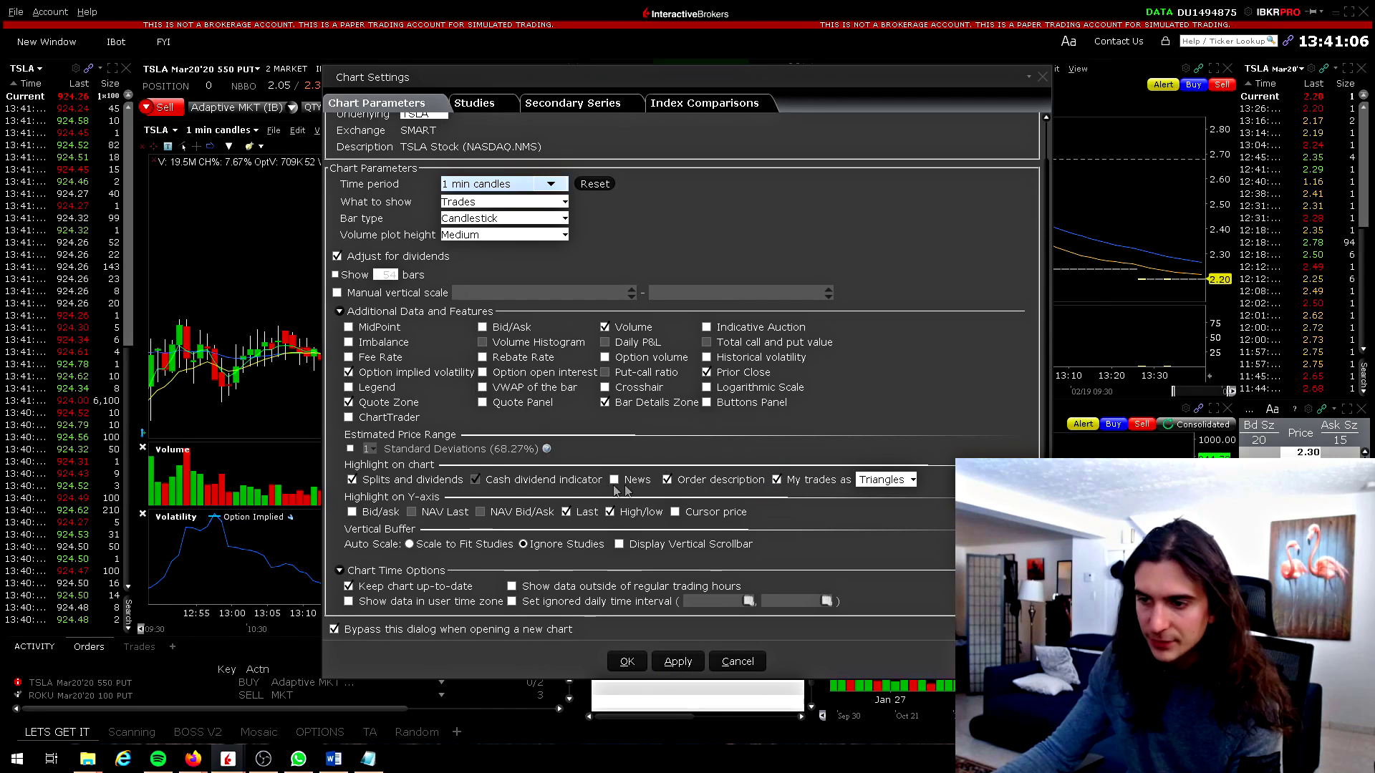
pyautogui.click(777, 480)
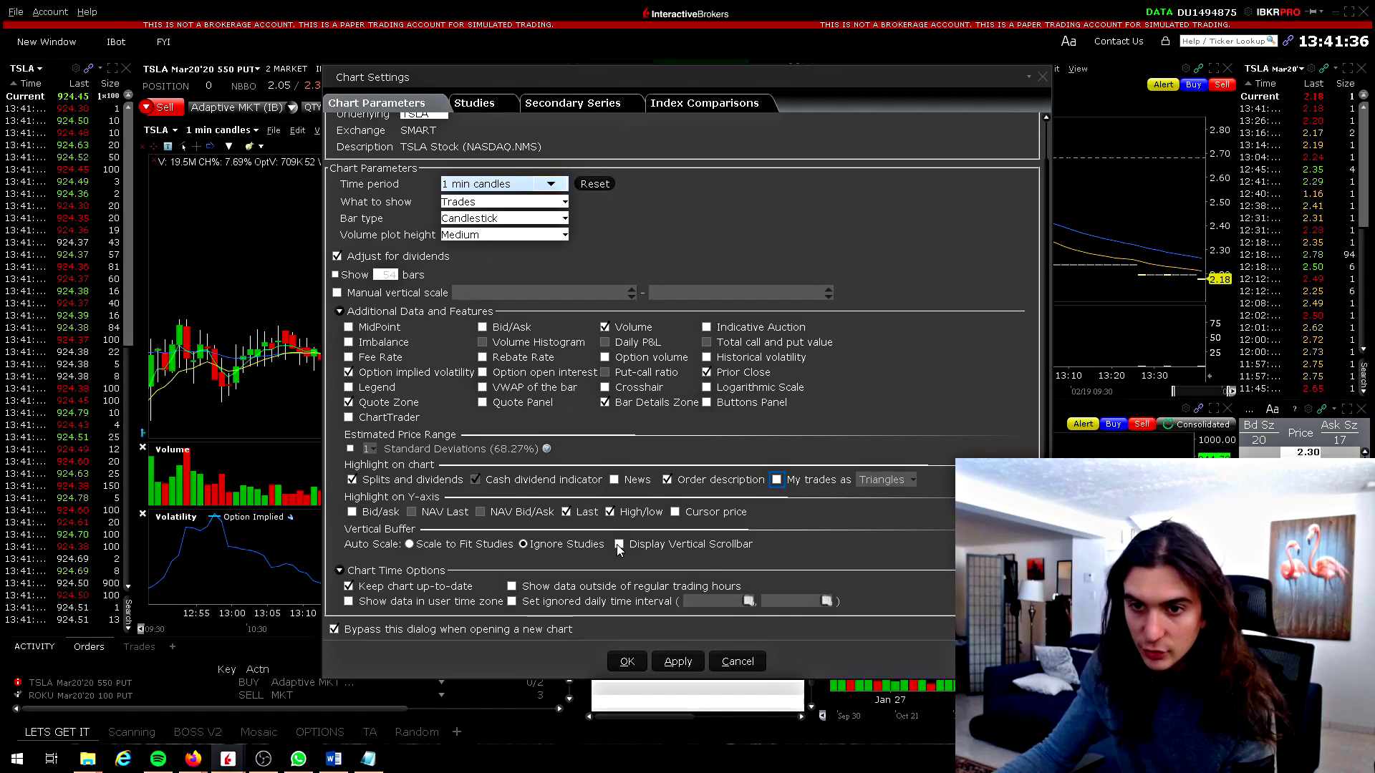
pyautogui.click(665, 657)
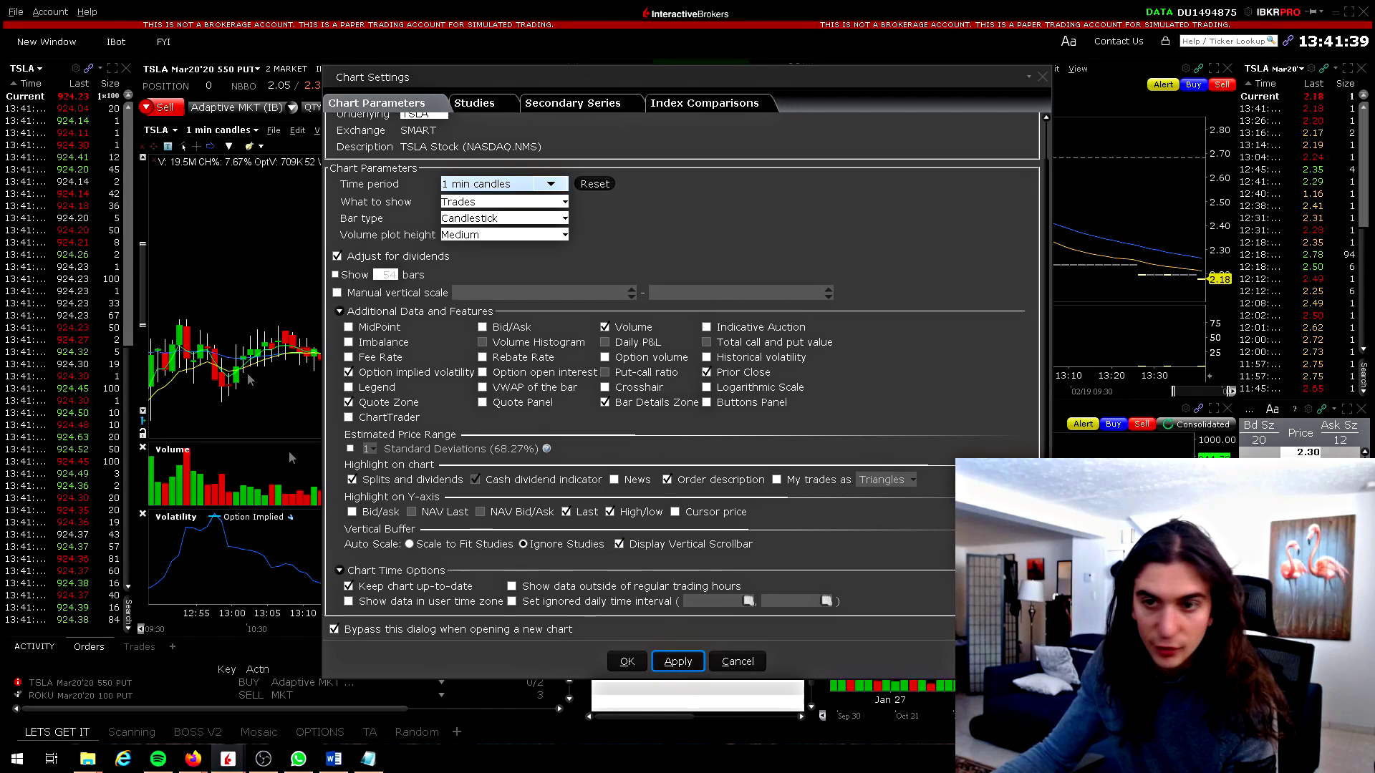
pyautogui.click(664, 663)
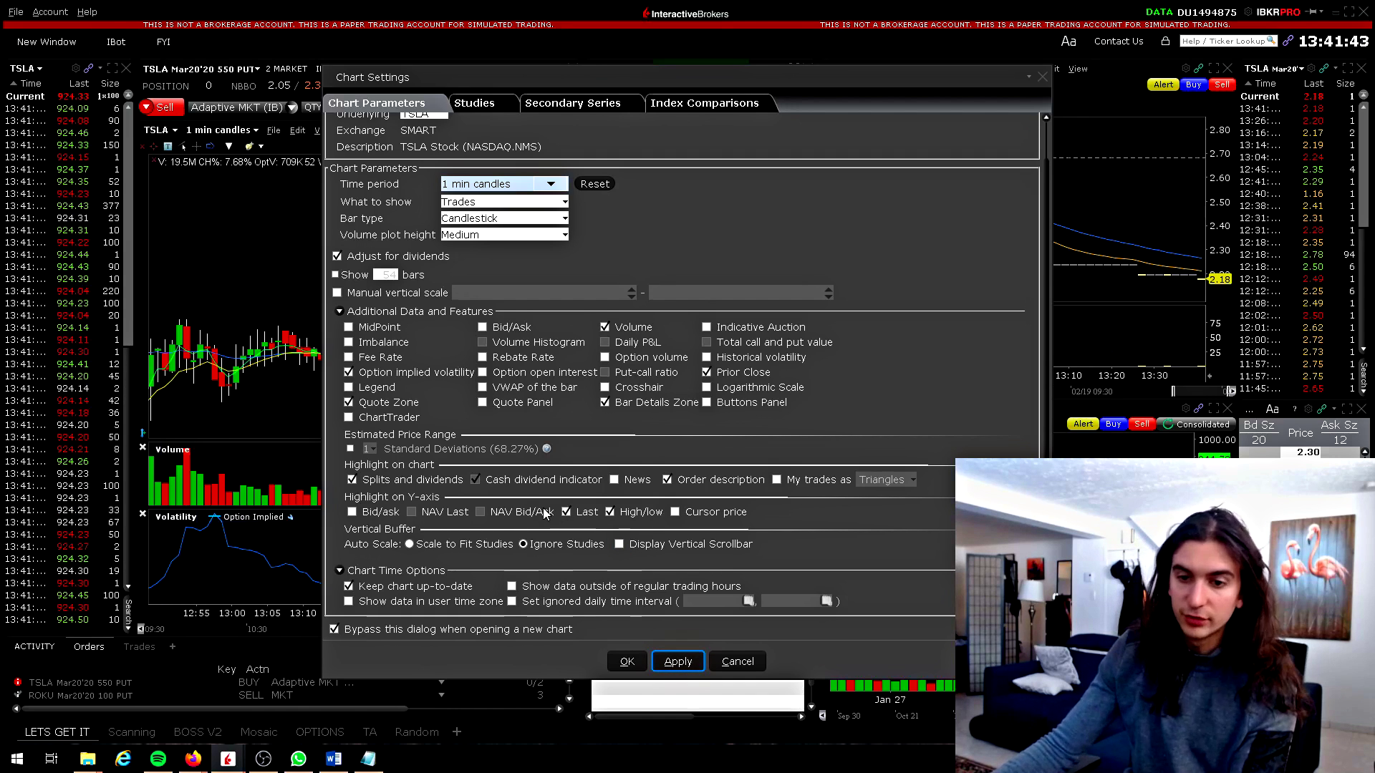
pyautogui.click(512, 588)
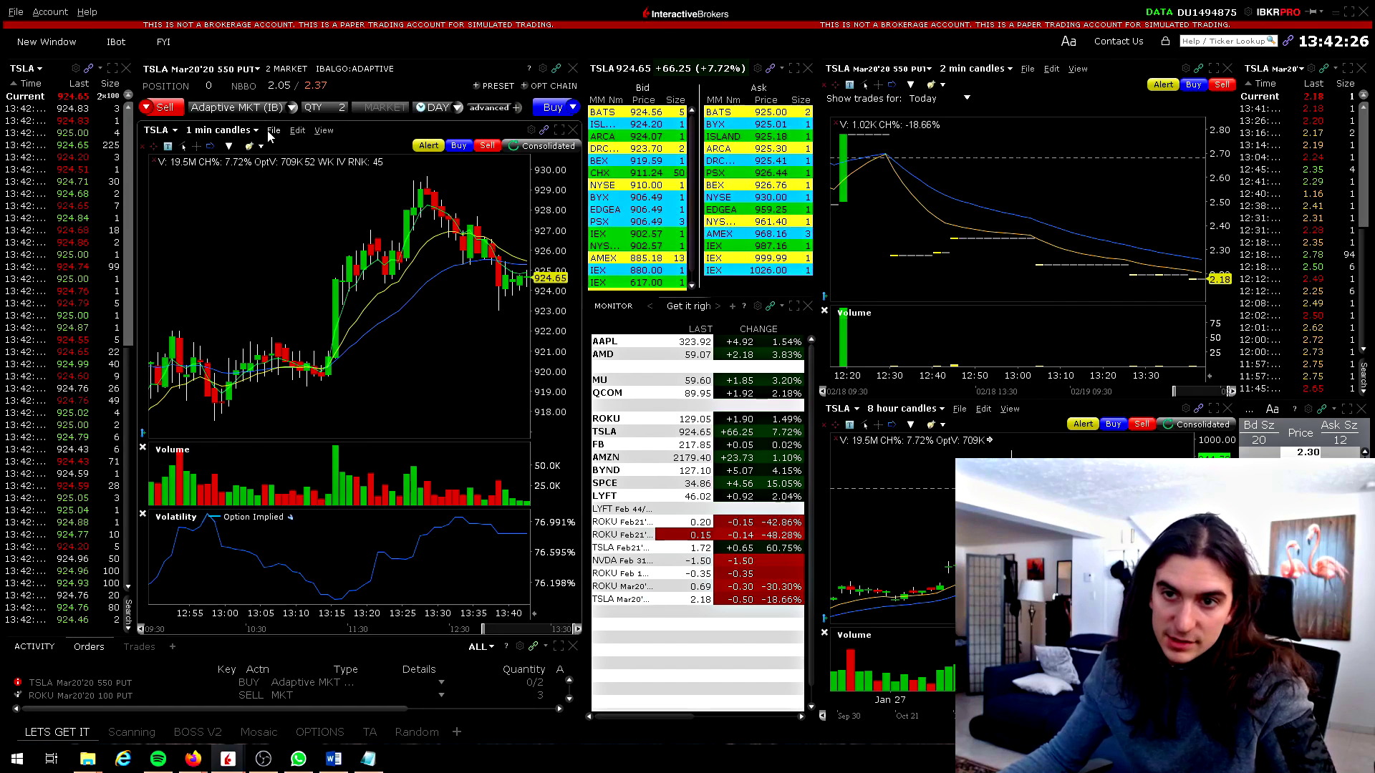
# Check the charts folder where templates are saved, cancel, then load a saved template onto the TSLA chart.
pyautogui.click(274, 131)
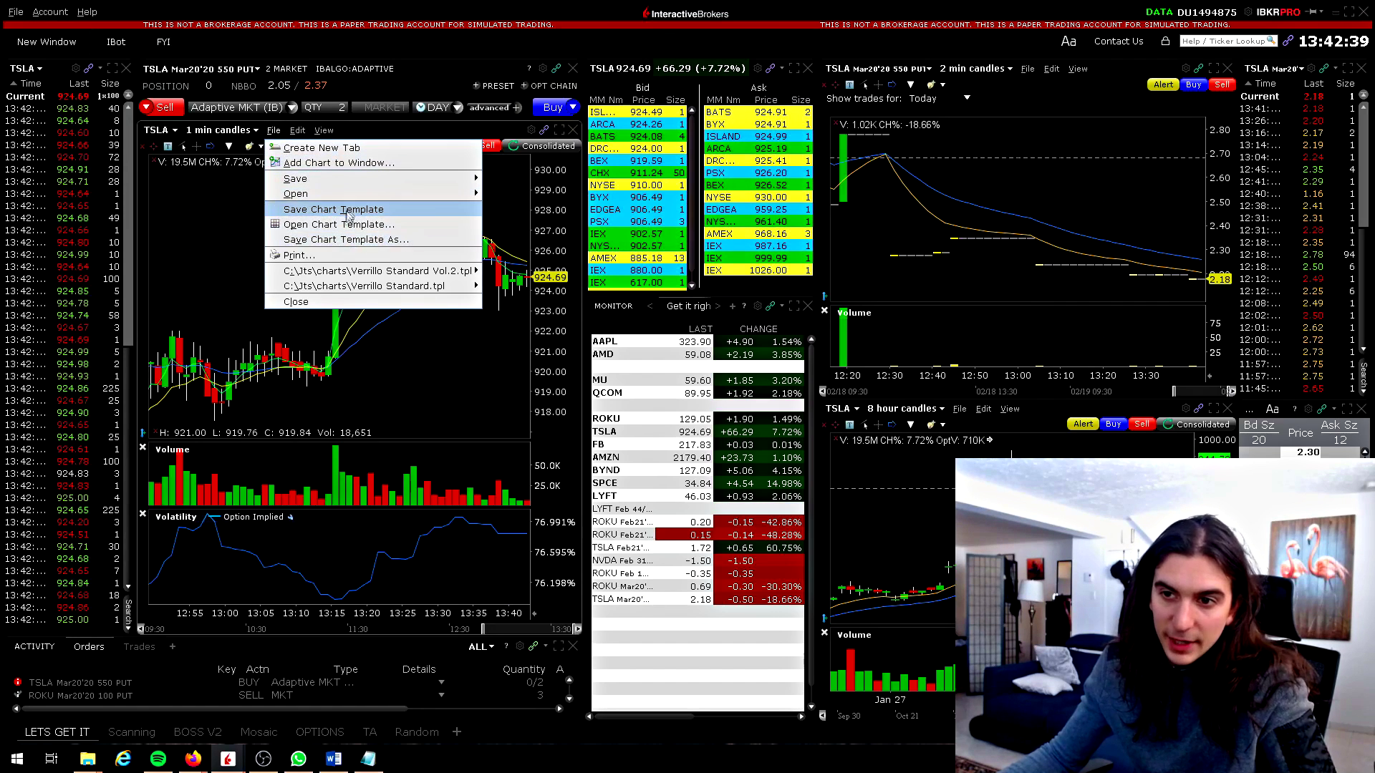
pyautogui.click(344, 240)
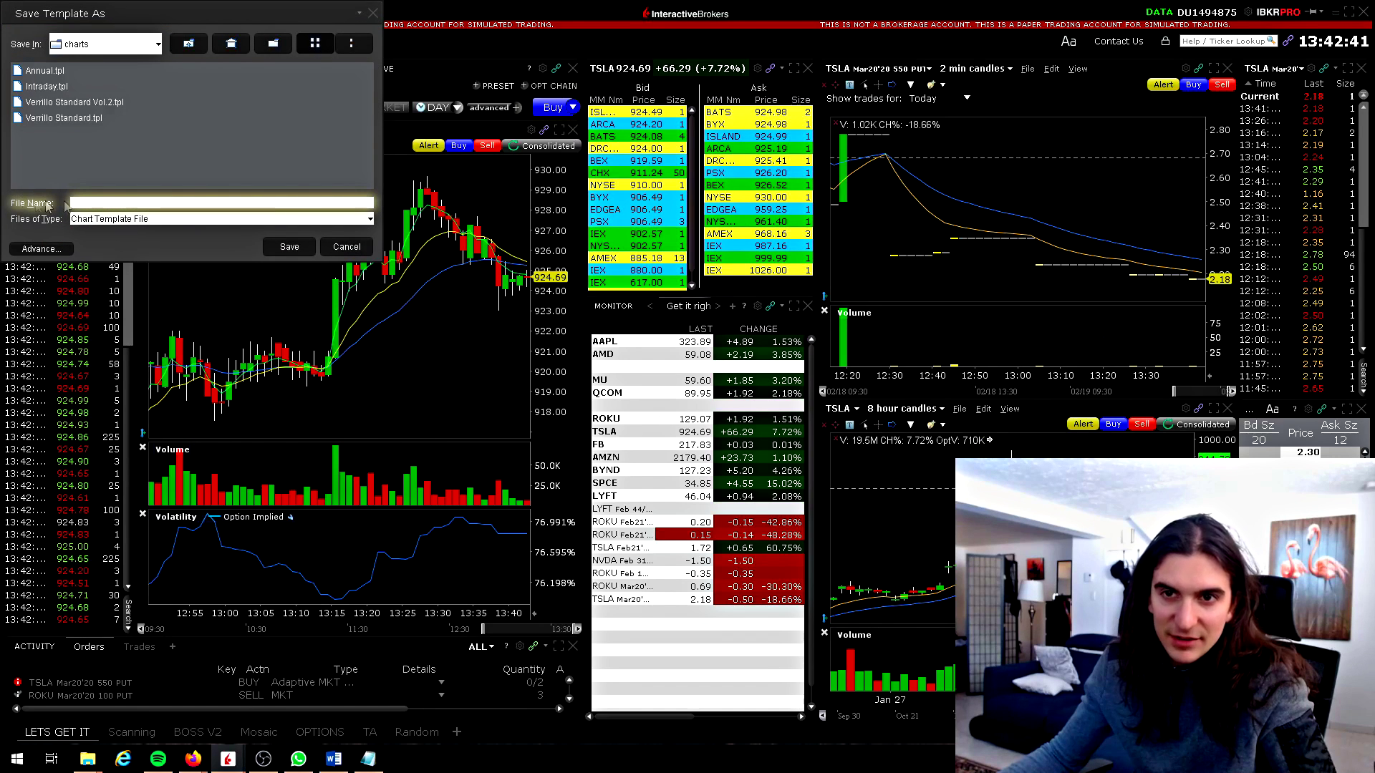
pyautogui.click(158, 44)
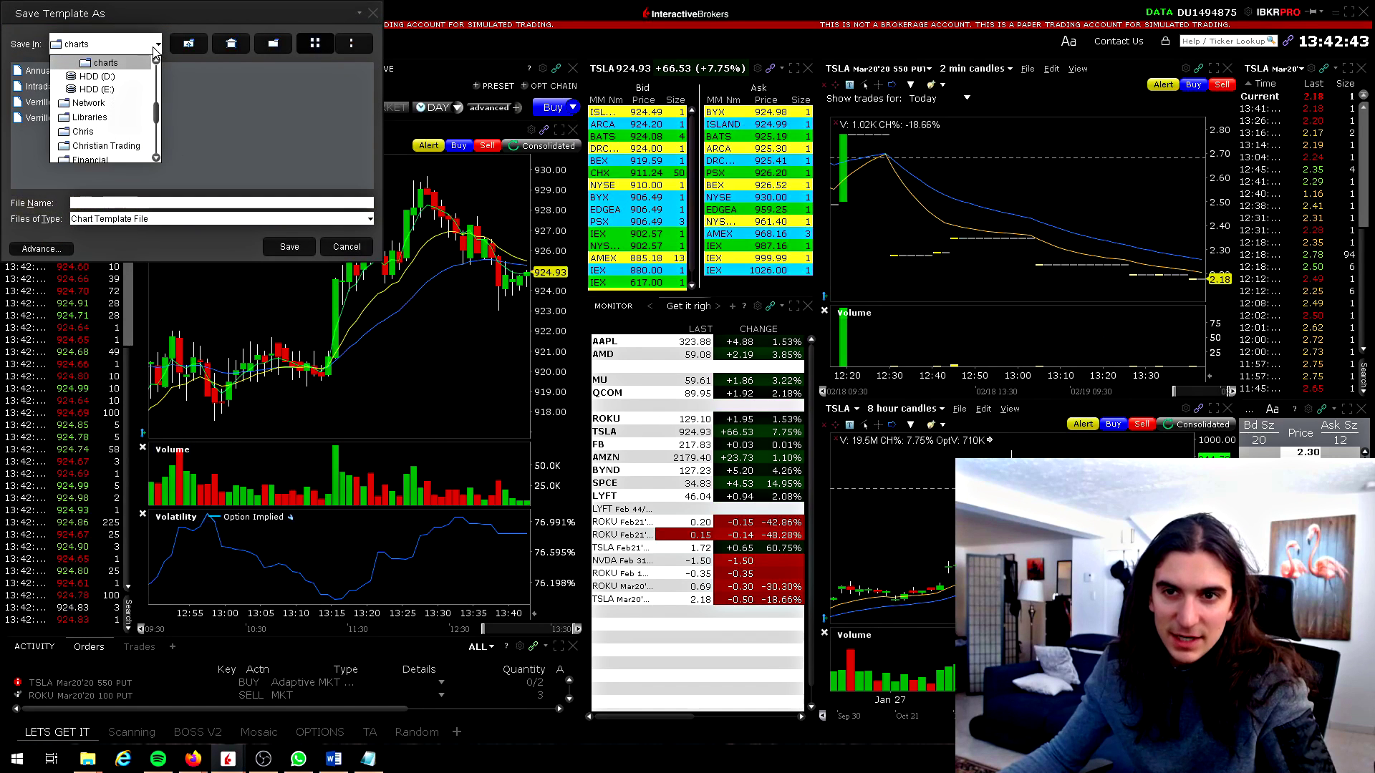
pyautogui.click(30, 36)
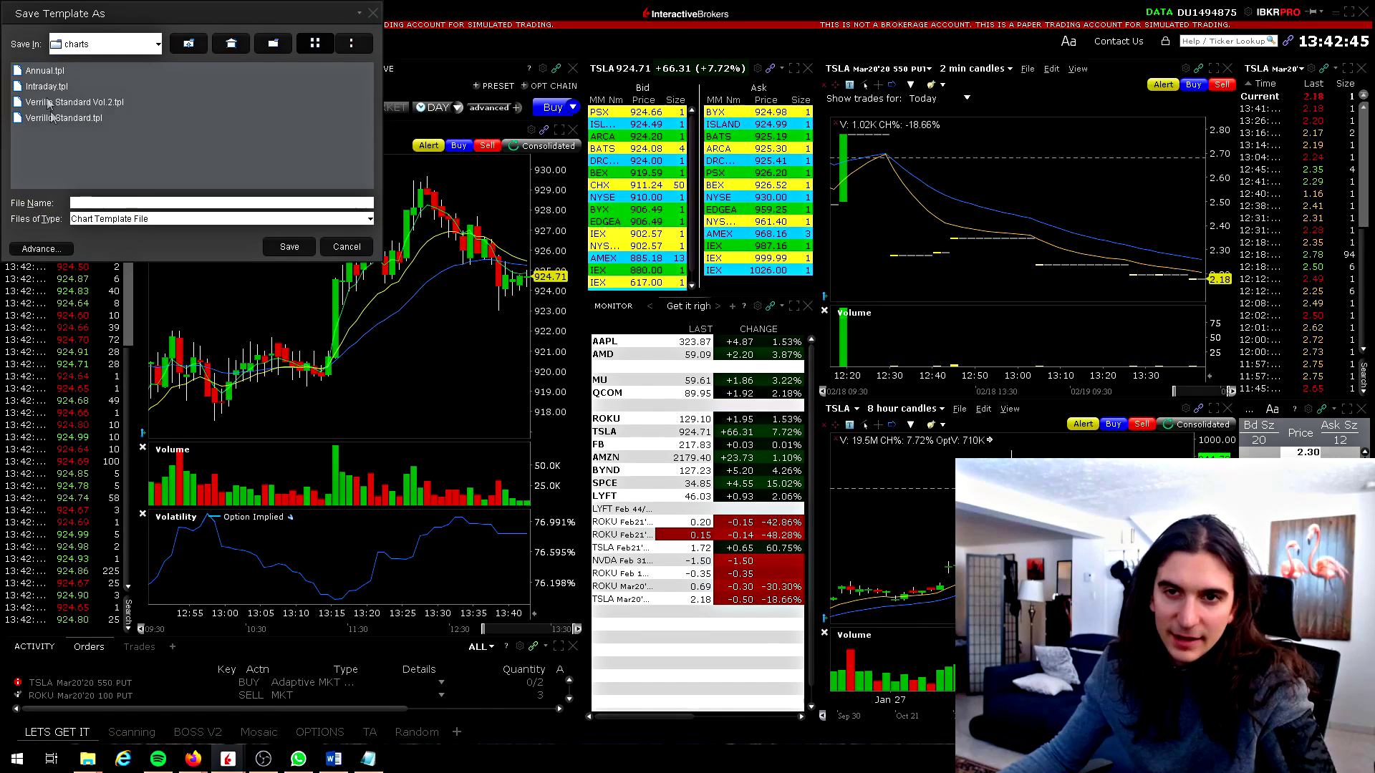
pyautogui.click(79, 118)
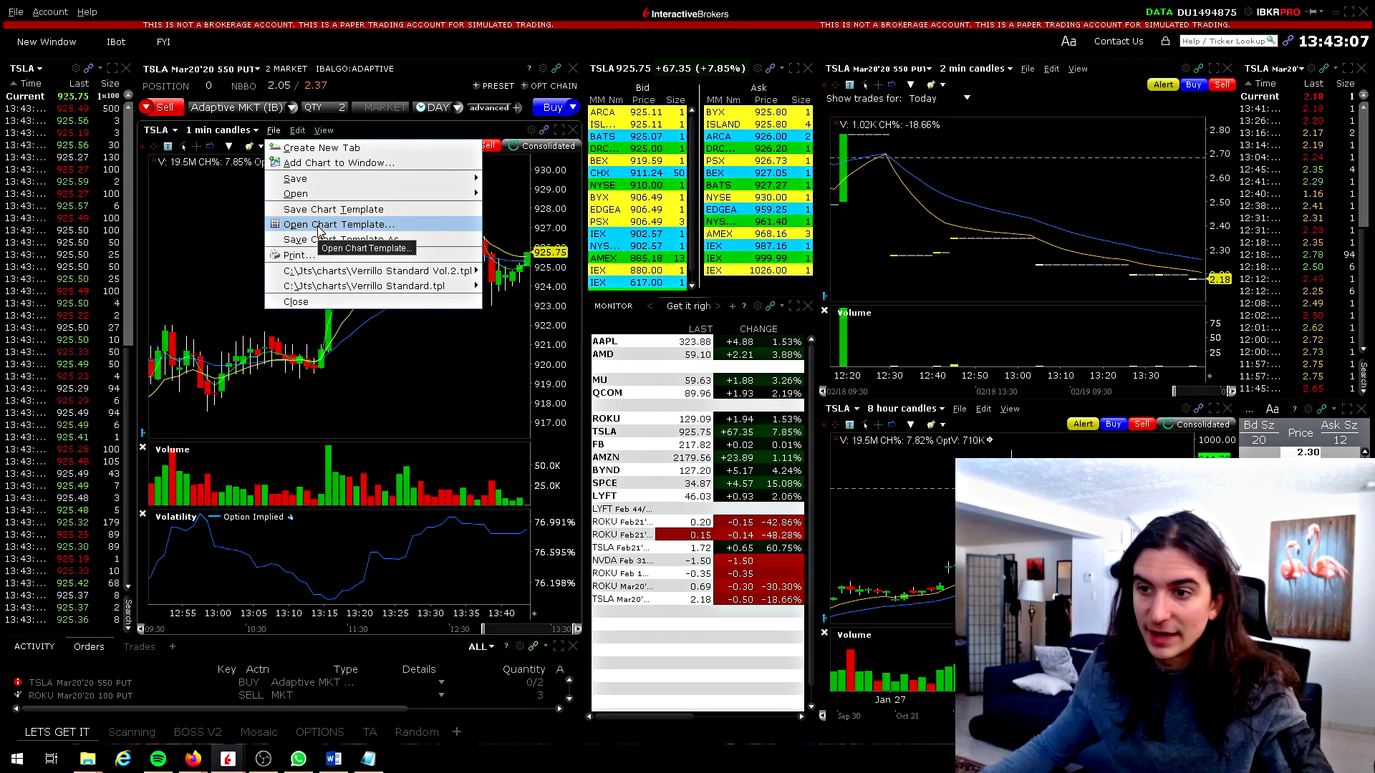
pyautogui.click(319, 227)
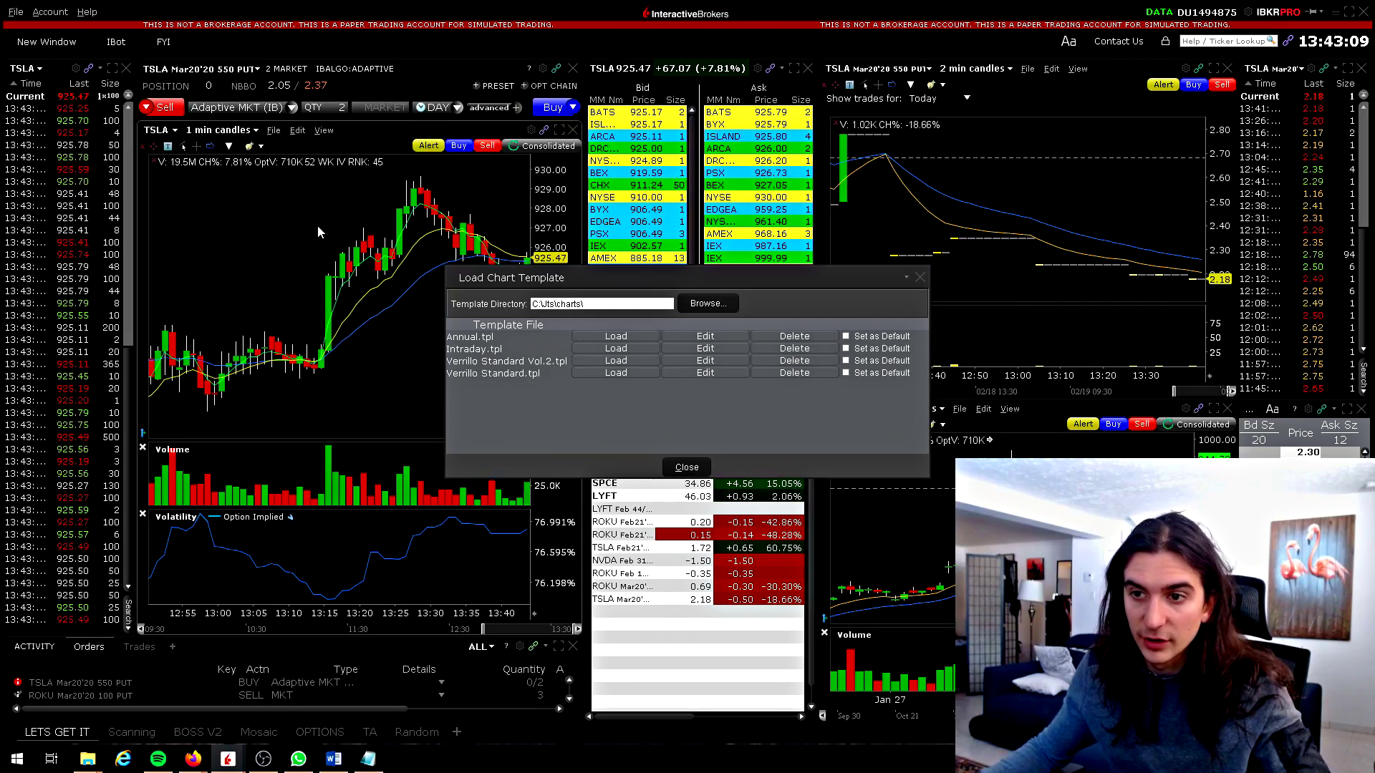
pyautogui.click(596, 359)
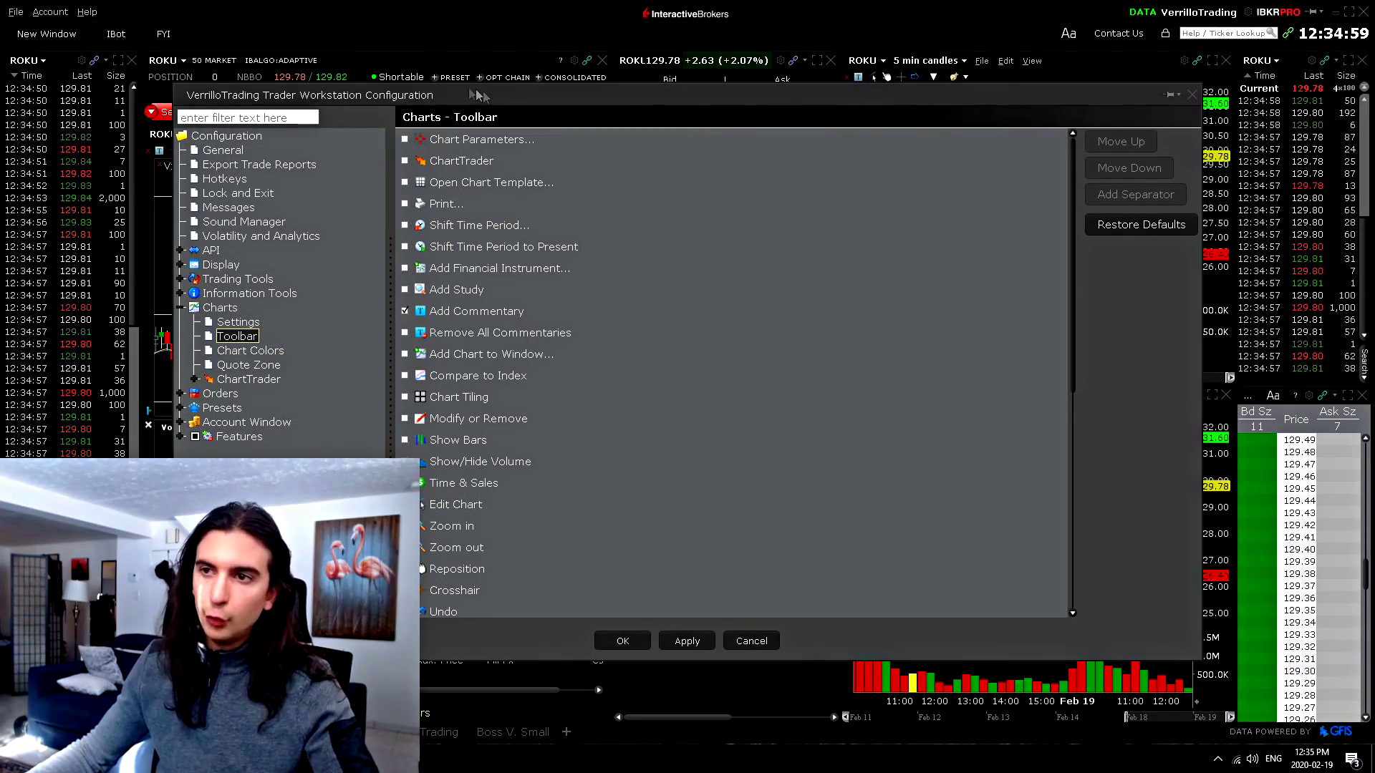
# Drag the Configuration window fully into view and scroll down the Charts Toolbar checklist.
pyautogui.moveTo(496, 101); pyautogui.dragTo(481, 271)
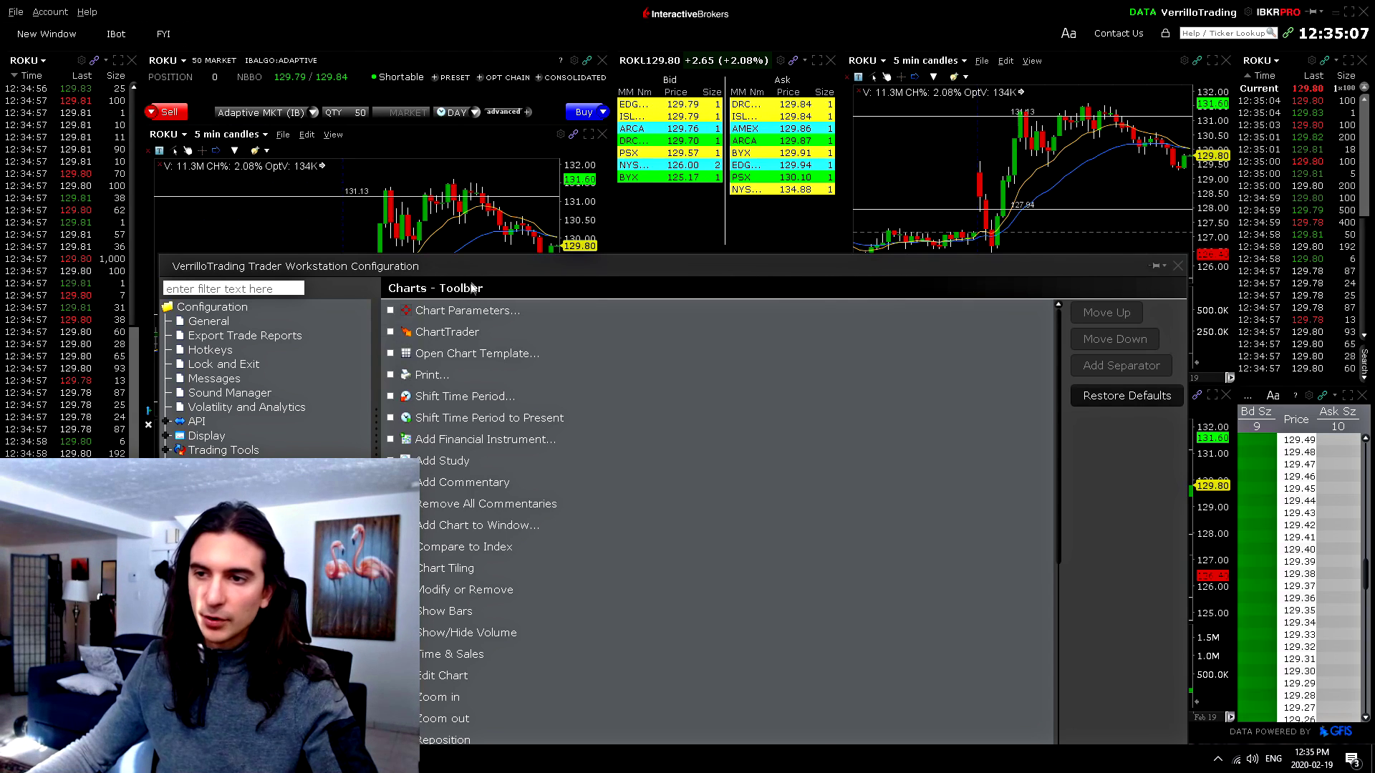
pyautogui.moveTo(468, 275); pyautogui.dragTo(546, 305)
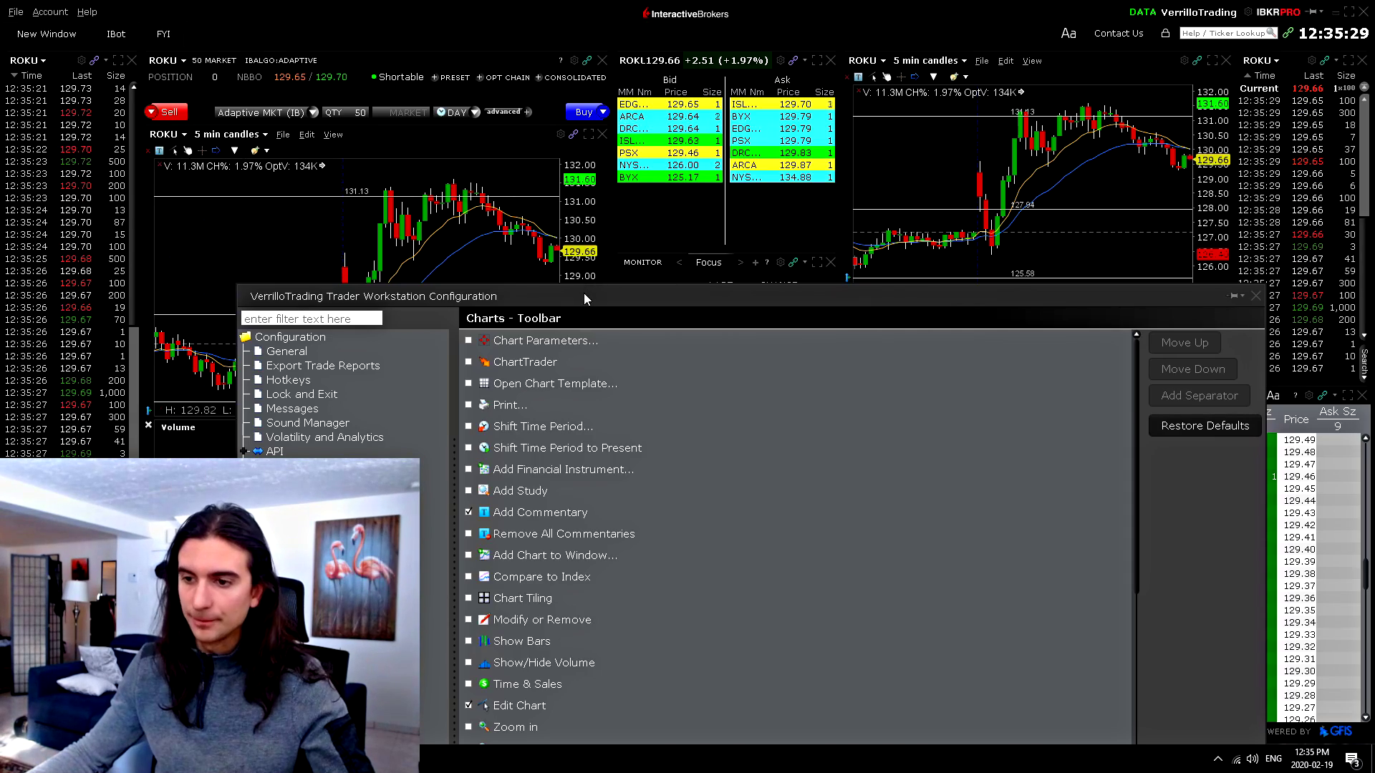
pyautogui.moveTo(583, 294); pyautogui.dragTo(626, 173)
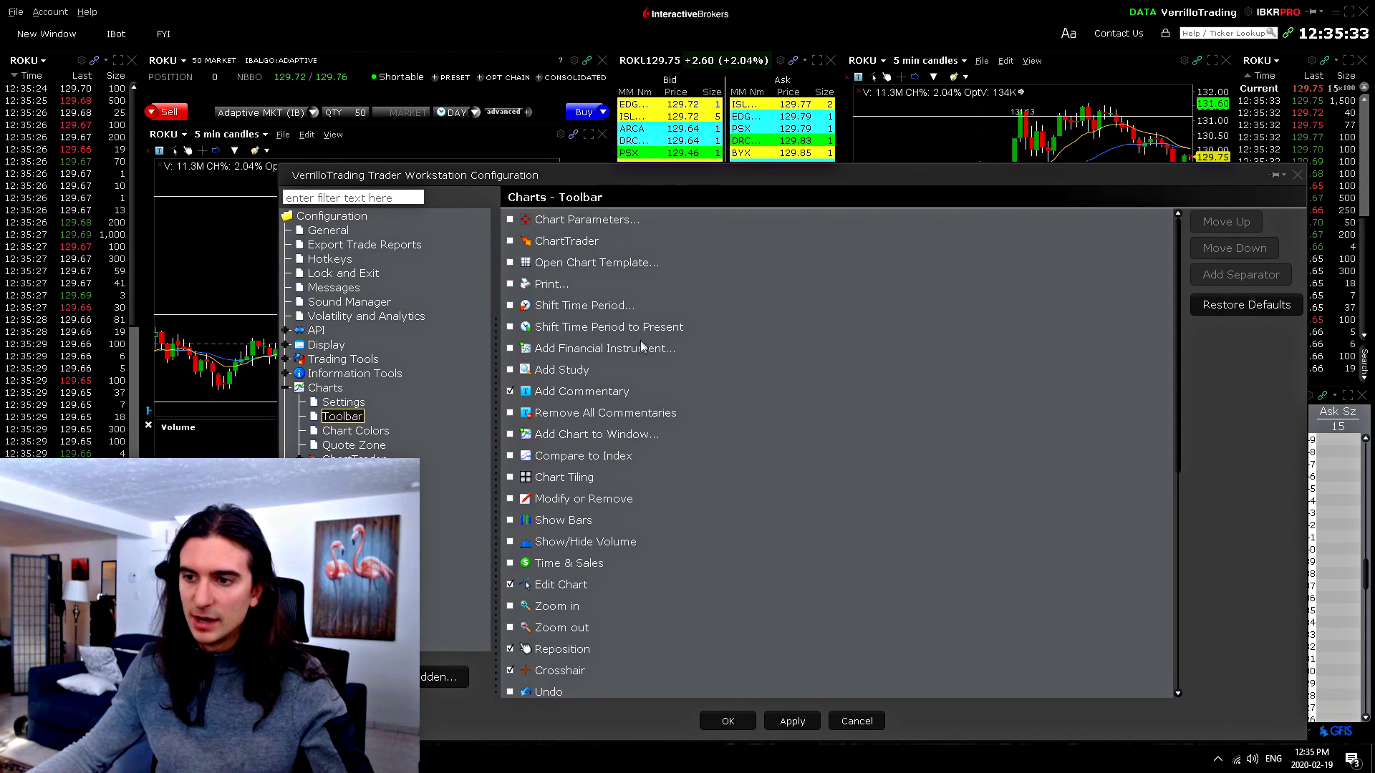
pyautogui.scroll(-1, 587, 369)
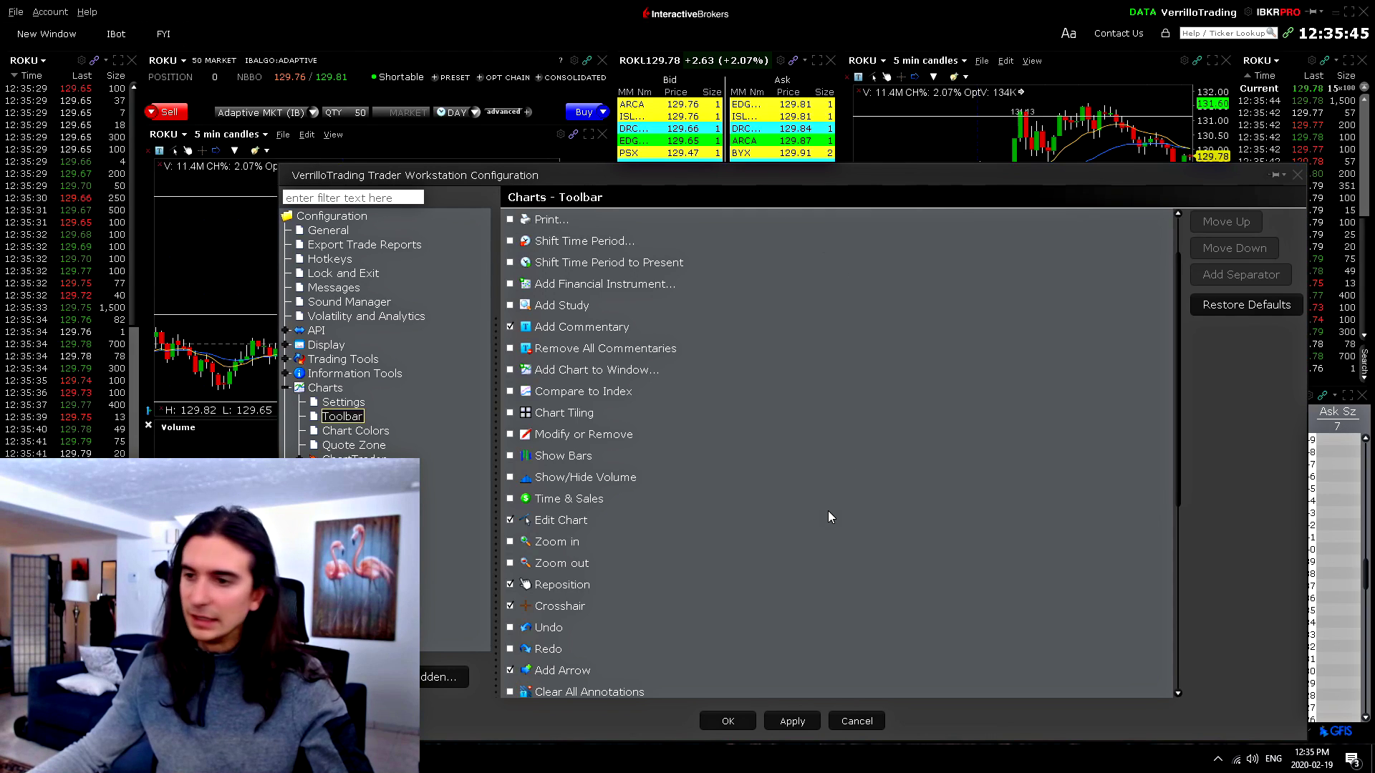
pyautogui.click(286, 388)
# Look through the Orders Settings, Smart Routing and IBALGO pages, then expand Presets.
pyautogui.click(320, 403)
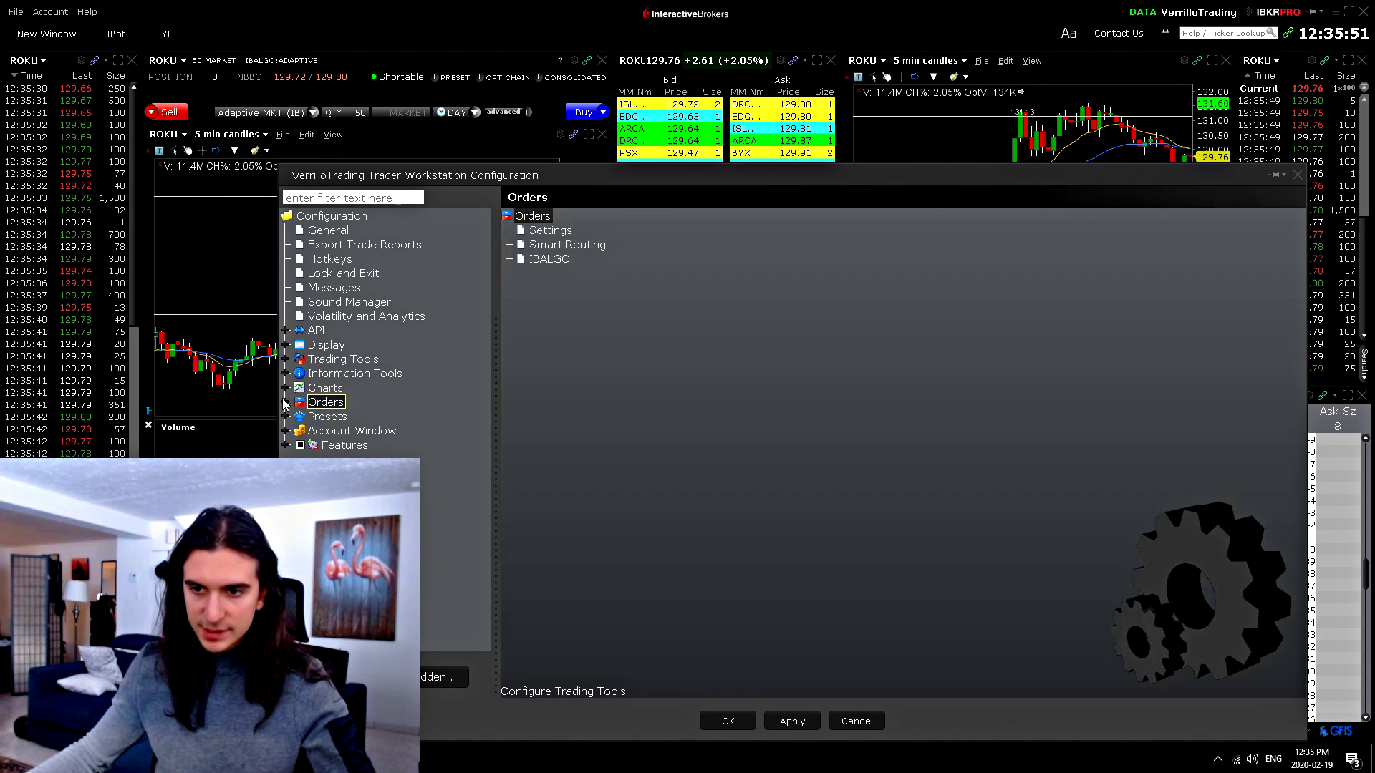
pyautogui.click(555, 232)
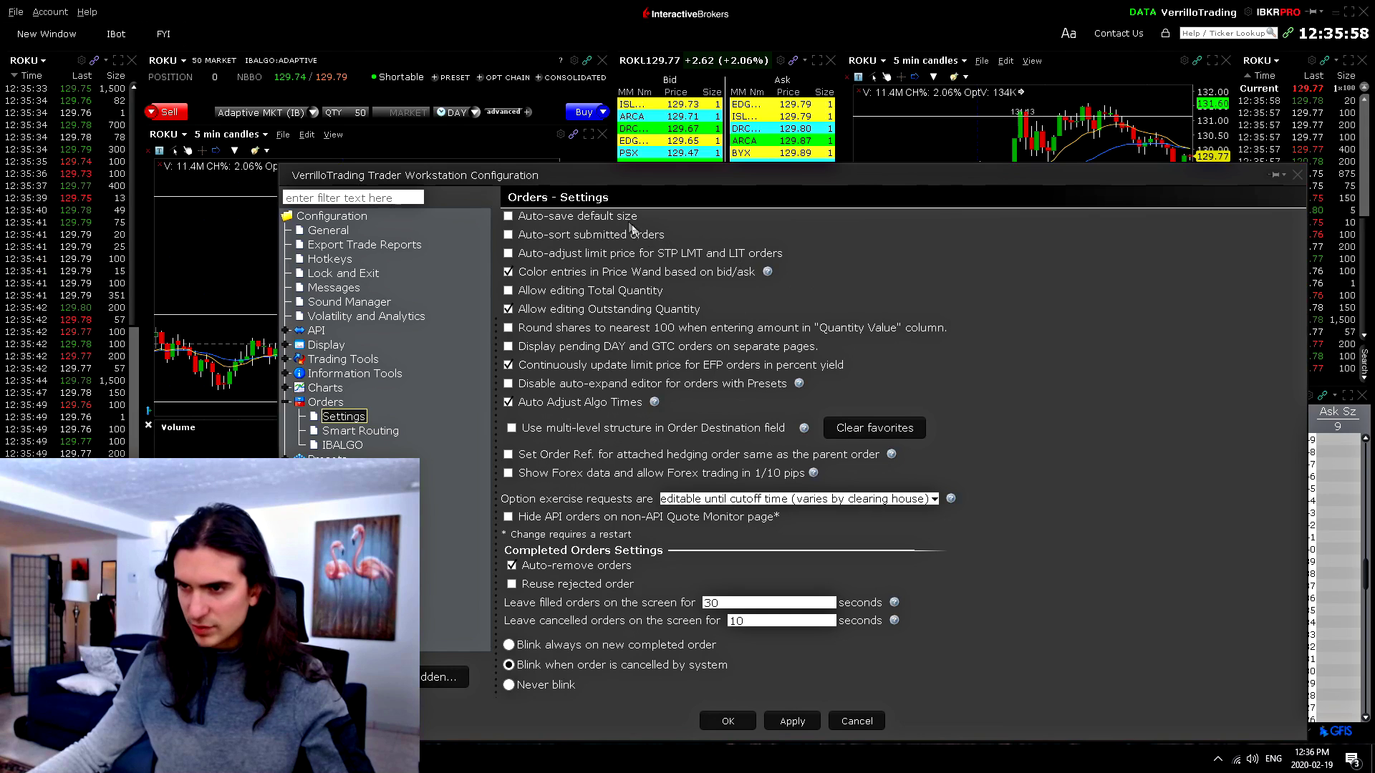
pyautogui.click(359, 433)
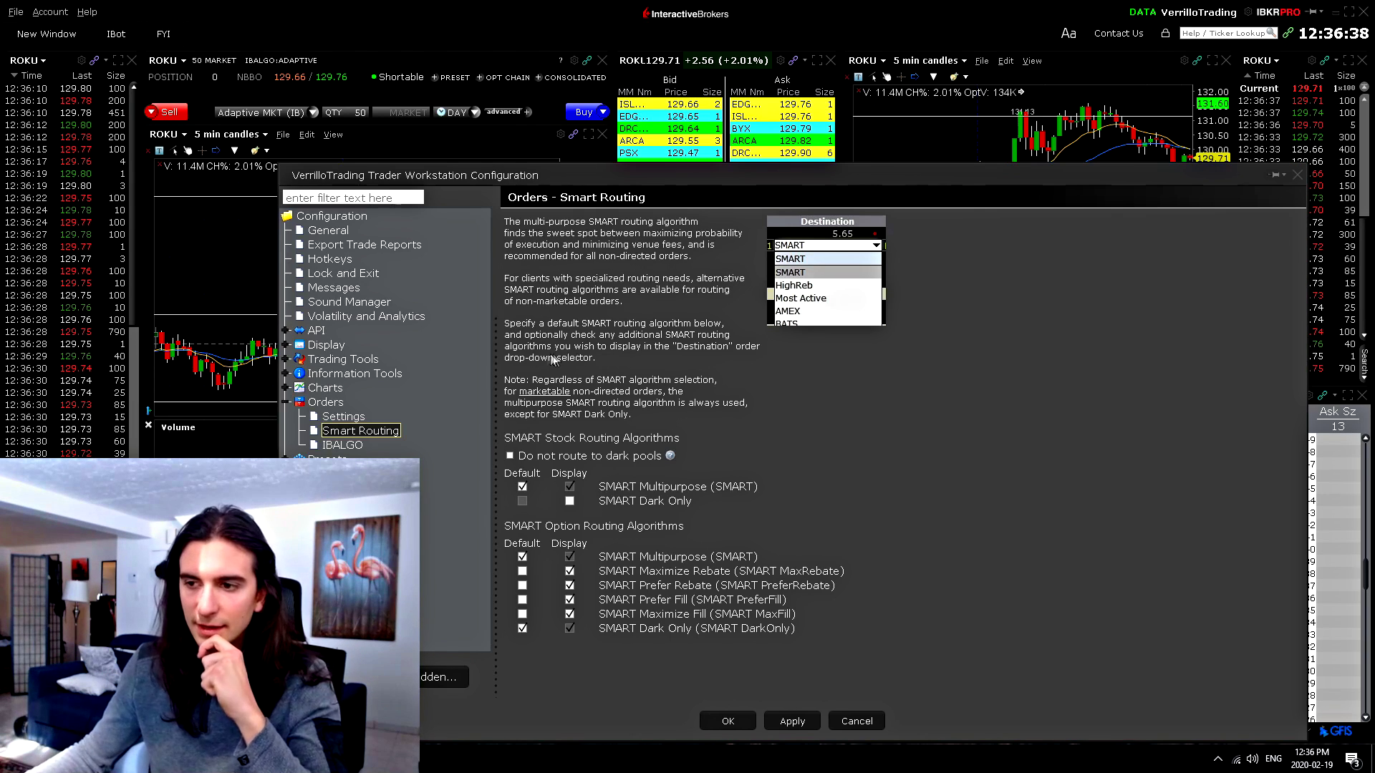
pyautogui.click(343, 445)
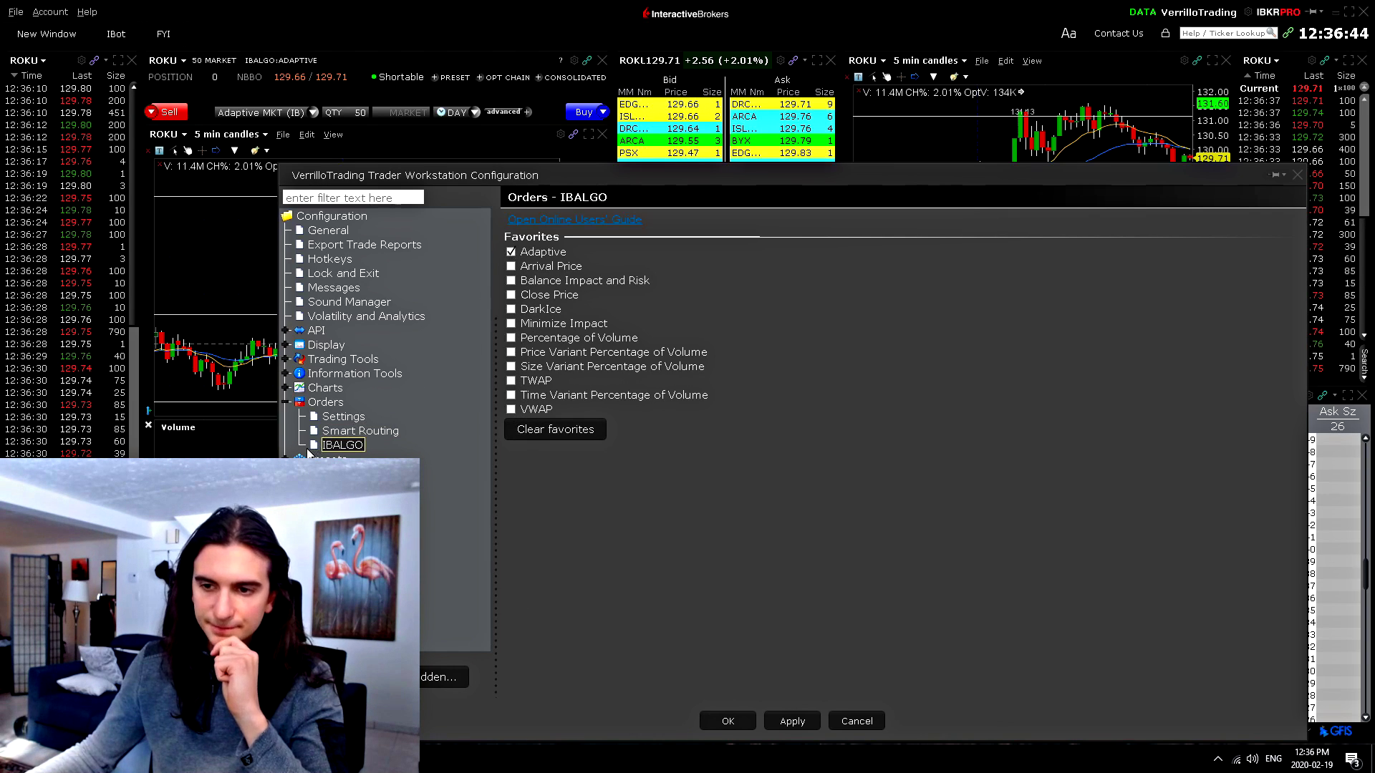
pyautogui.click(286, 402)
pyautogui.click(316, 416)
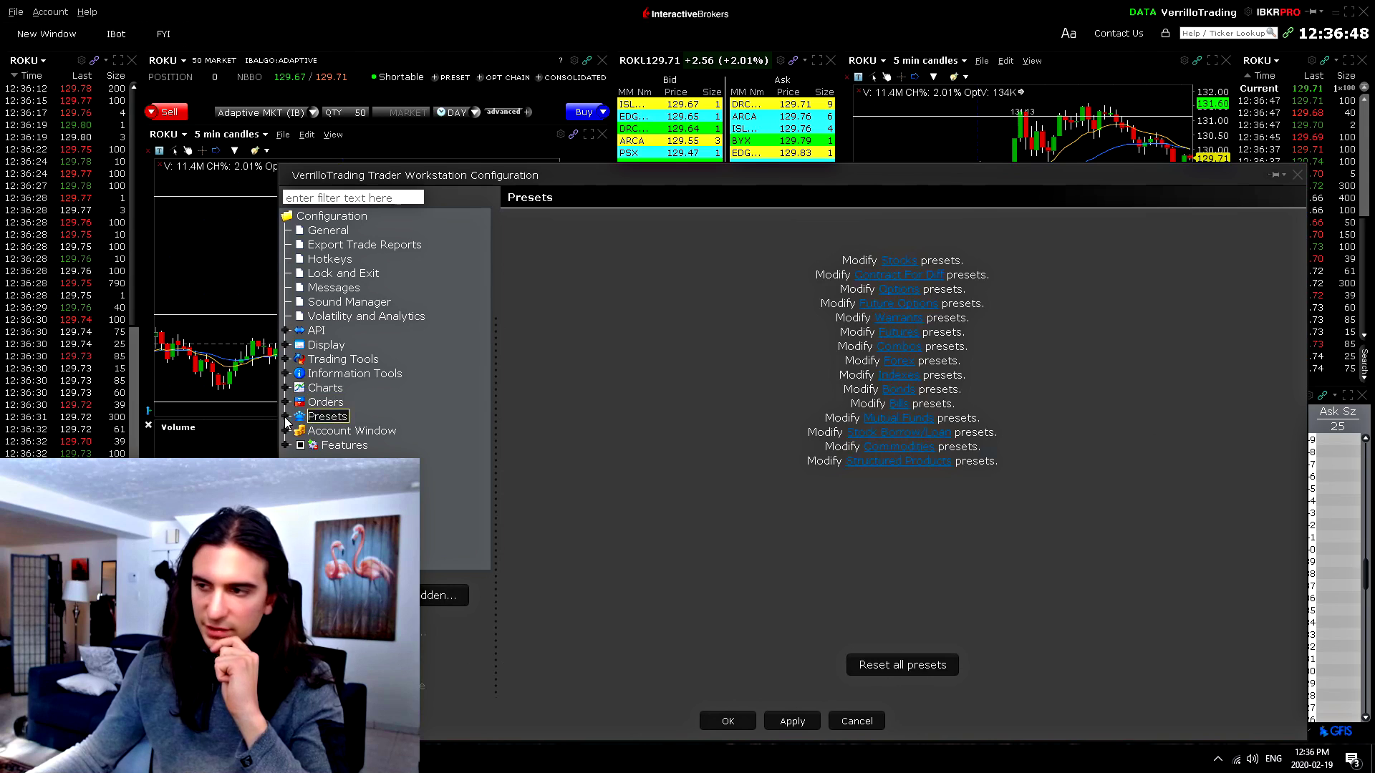
pyautogui.click(286, 417)
# Set the Stocks preset Size Increment to 50, then apply and confirm with OK.
pyautogui.click(345, 364)
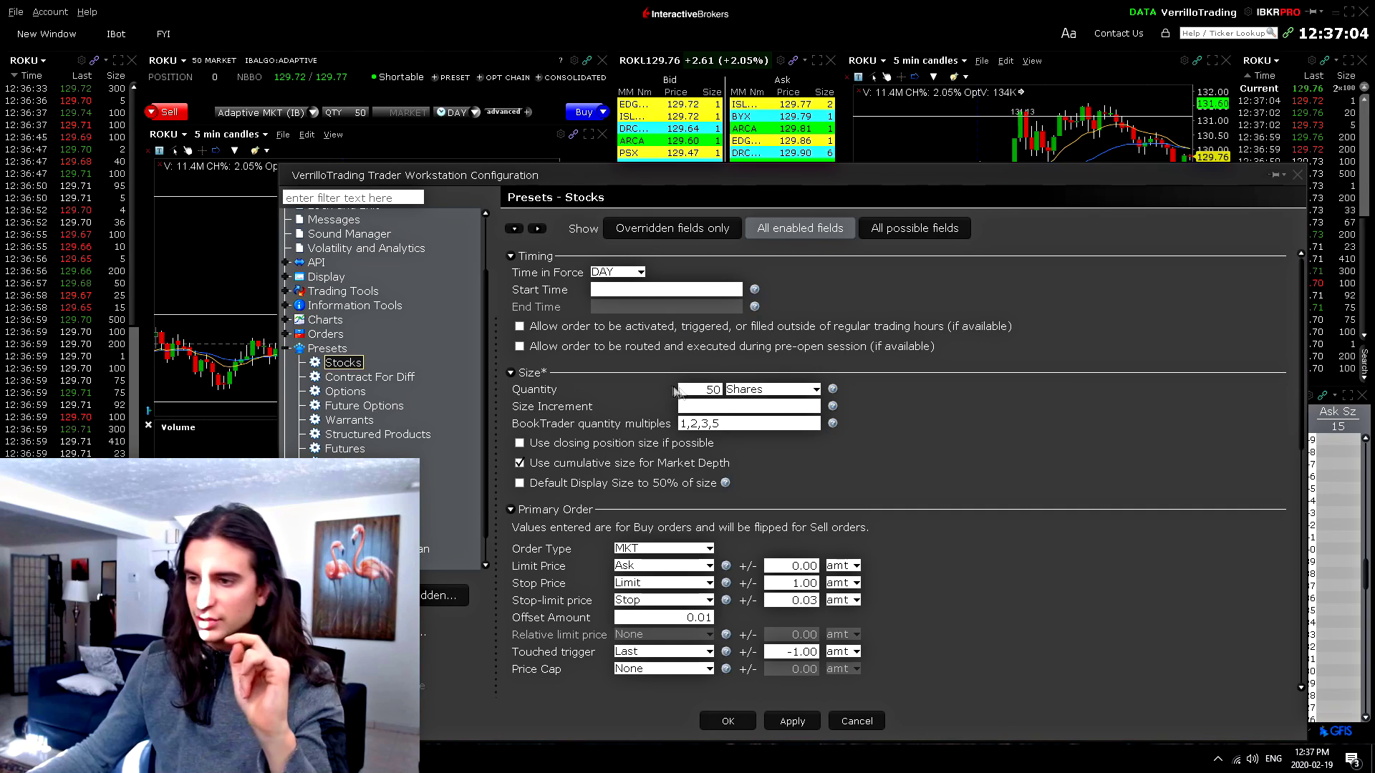
pyautogui.click(695, 405)
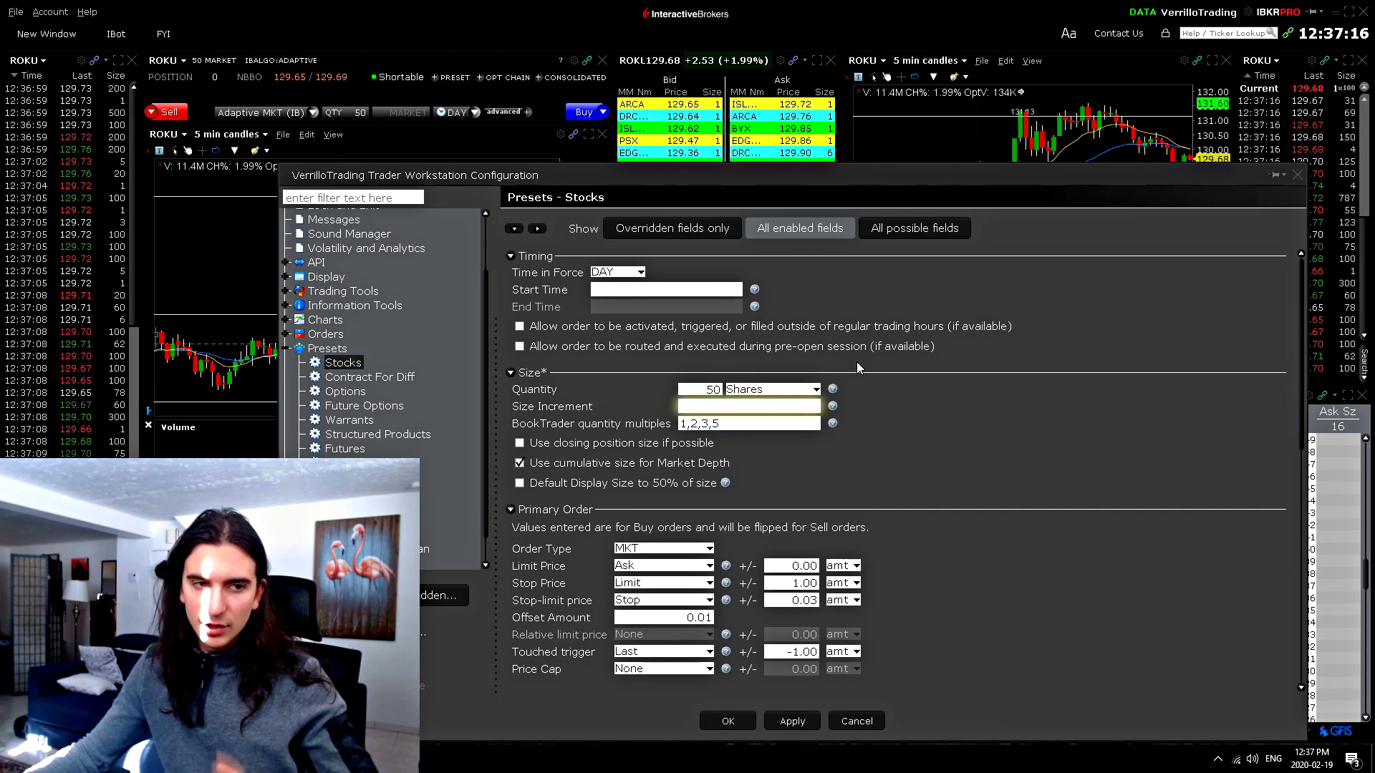
pyautogui.write('50')
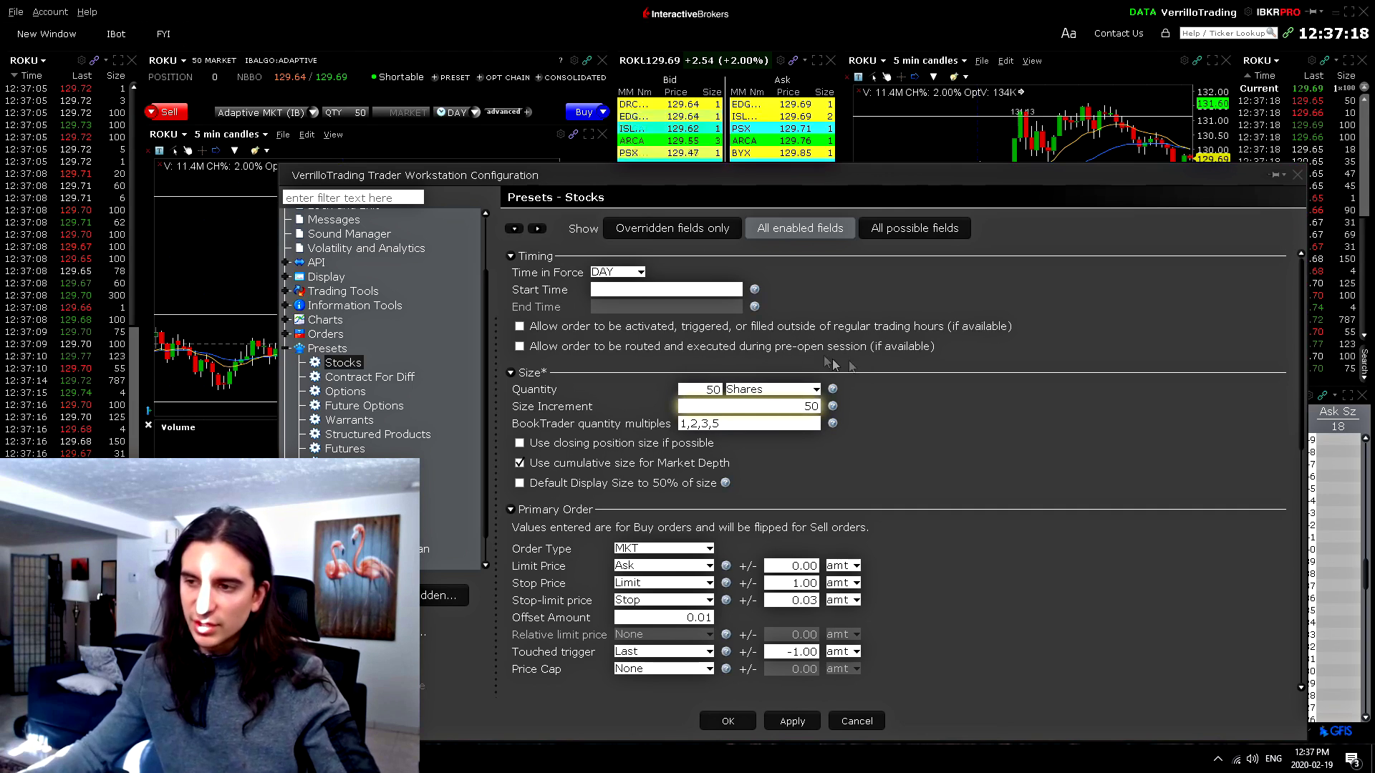
pyautogui.click(781, 723)
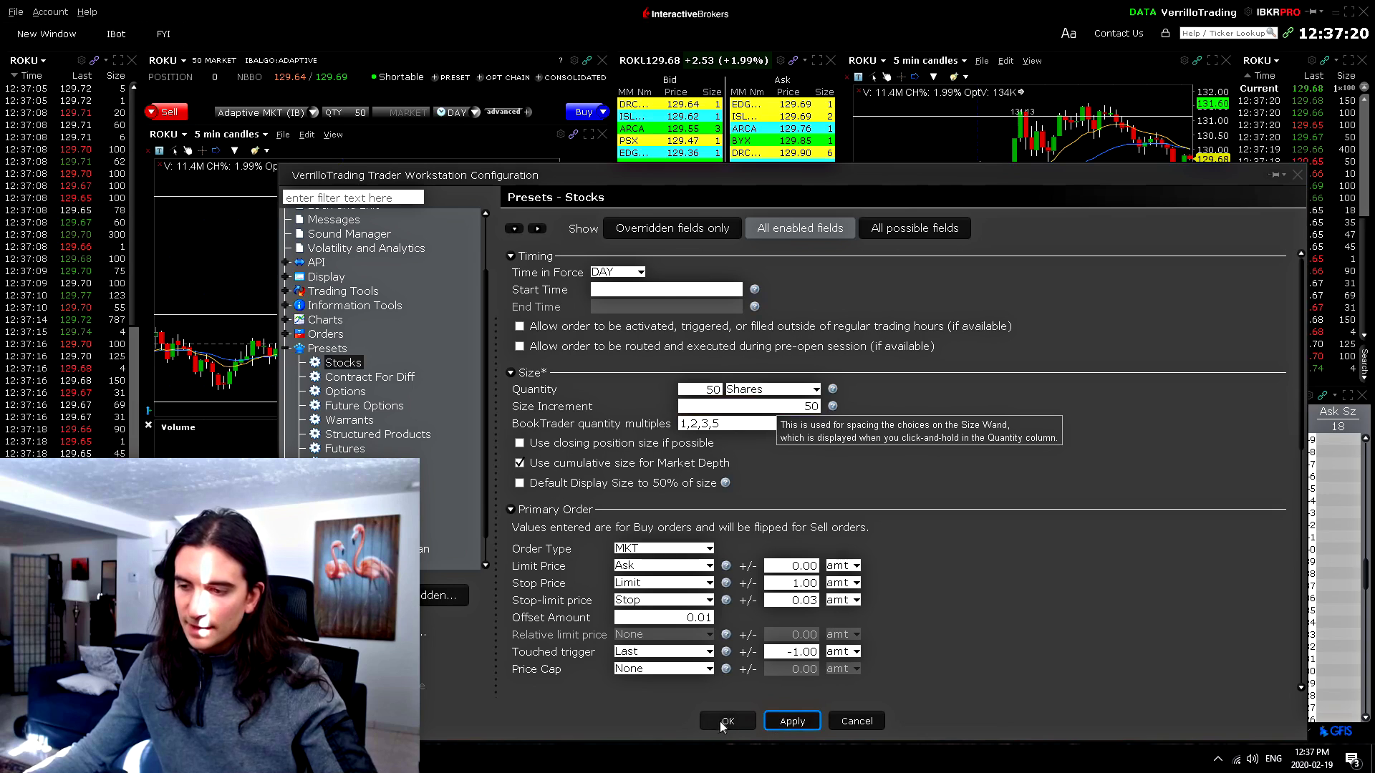
pyautogui.click(718, 722)
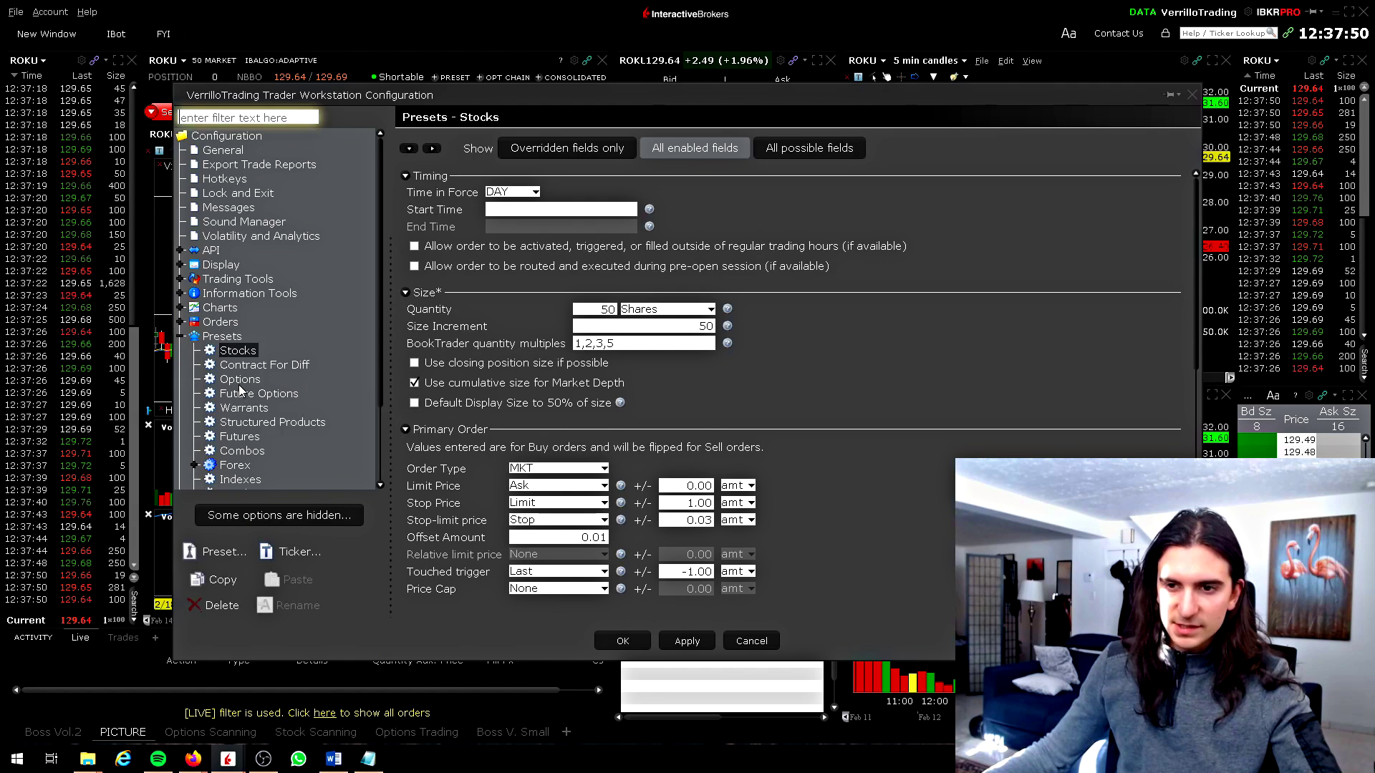
pyautogui.click(240, 380)
# Scroll through the Options presets and close the configuration with OK.
pyautogui.scroll(-1, 233, 396)
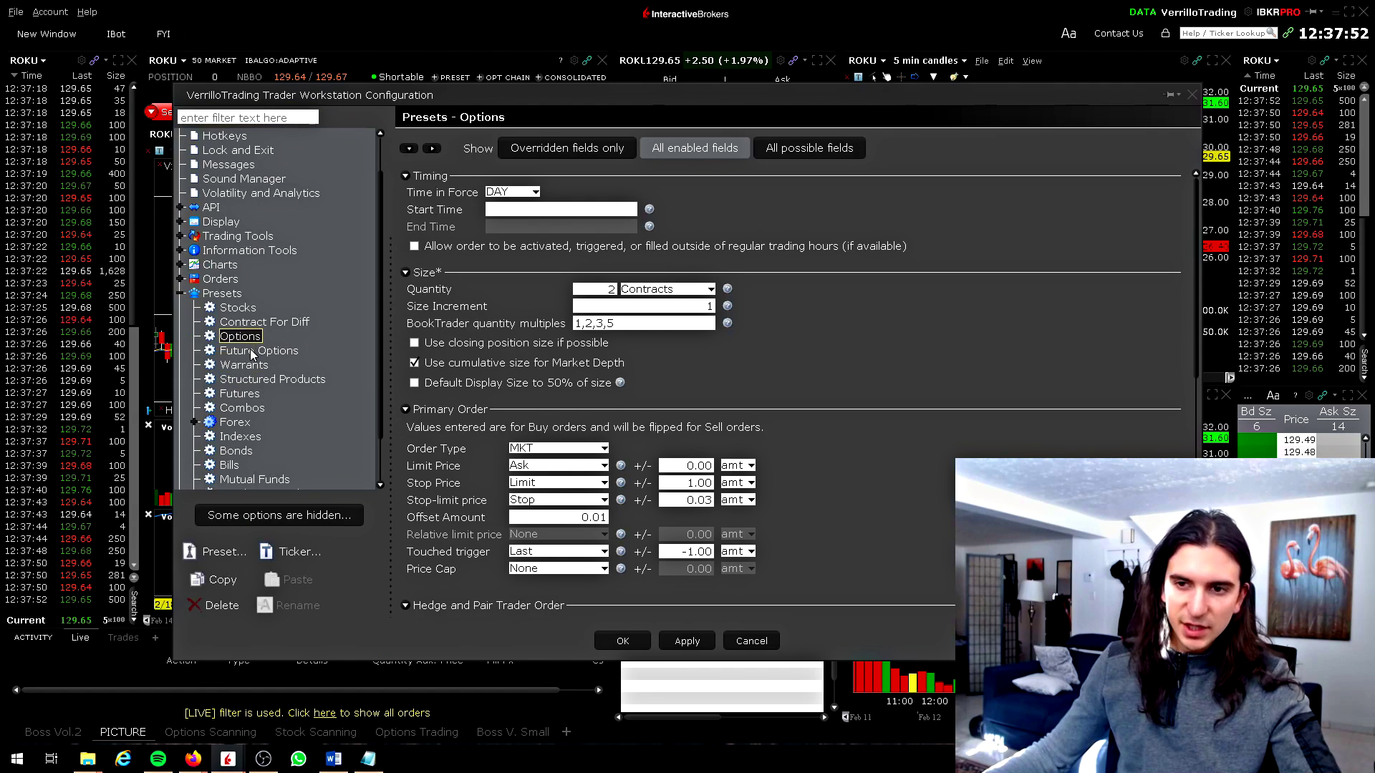
pyautogui.scroll(-1, 250, 405)
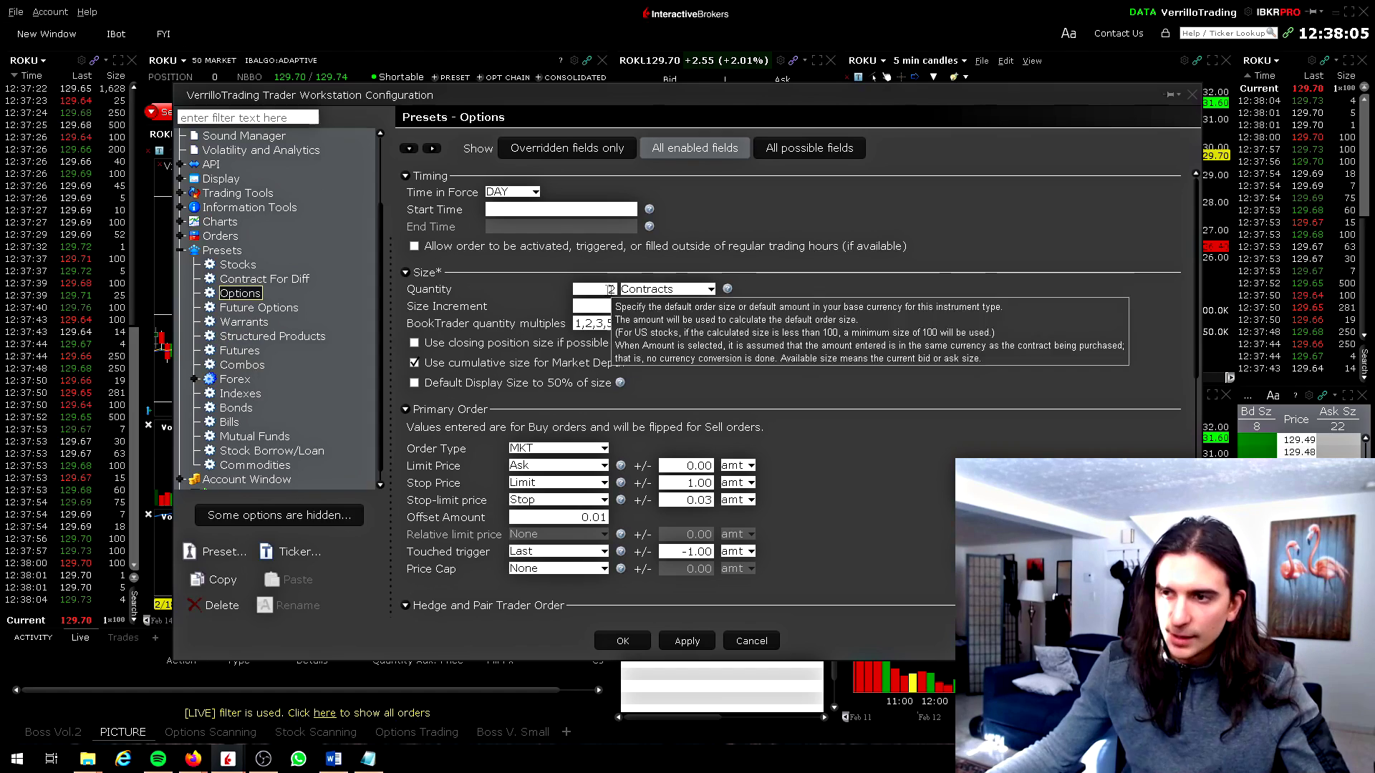
pyautogui.click(649, 639)
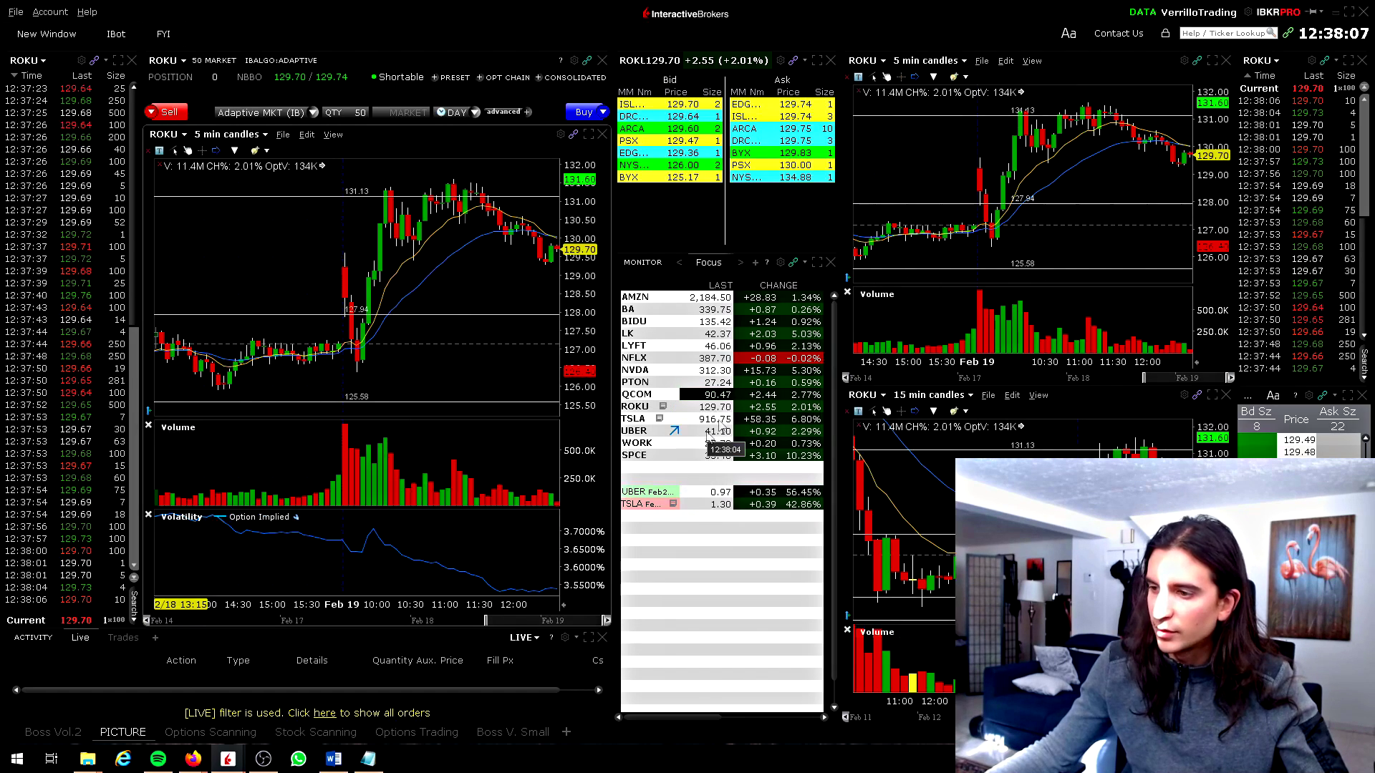
# Stage a ROKU 155 call order to verify the 2-contract preset, then discard it.
pyautogui.hotkey('alt', 'Tab')
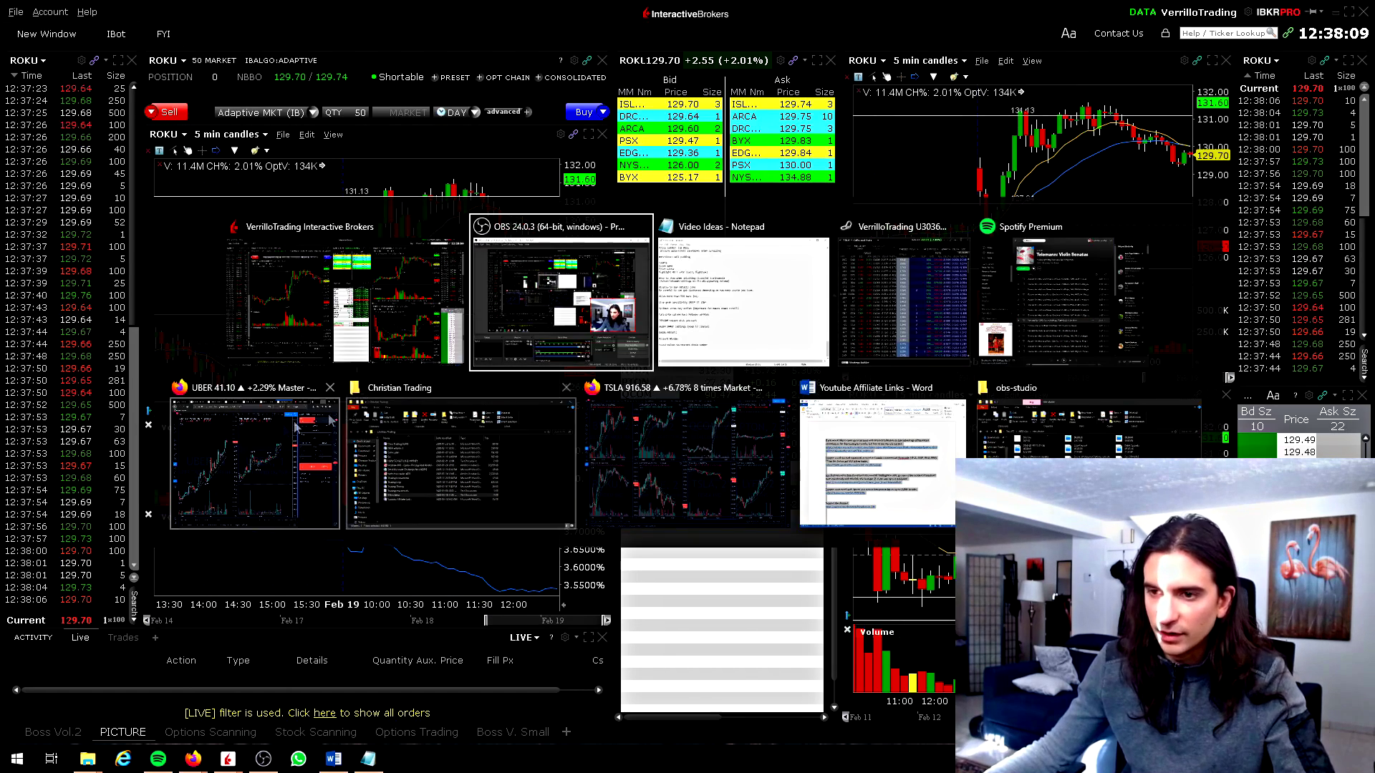
pyautogui.click(905, 286)
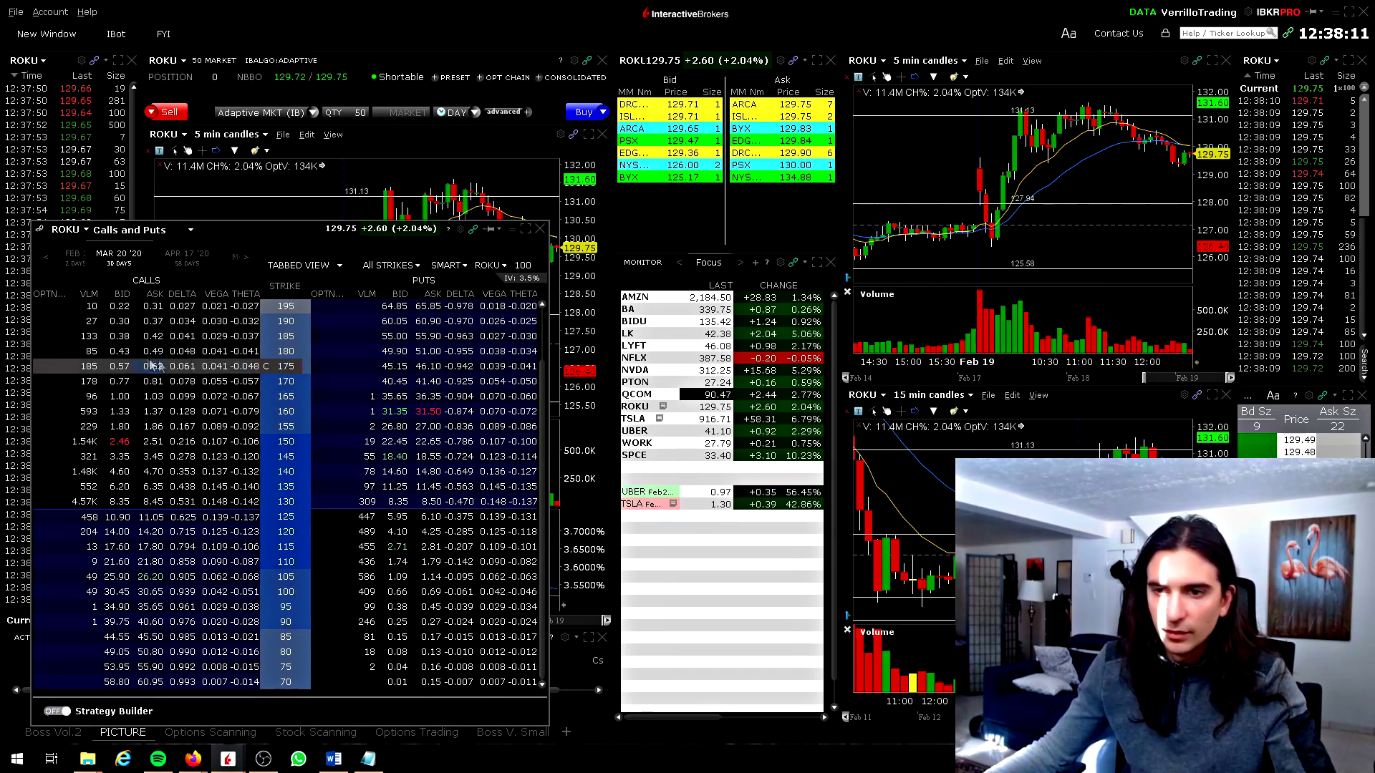
pyautogui.click(151, 427)
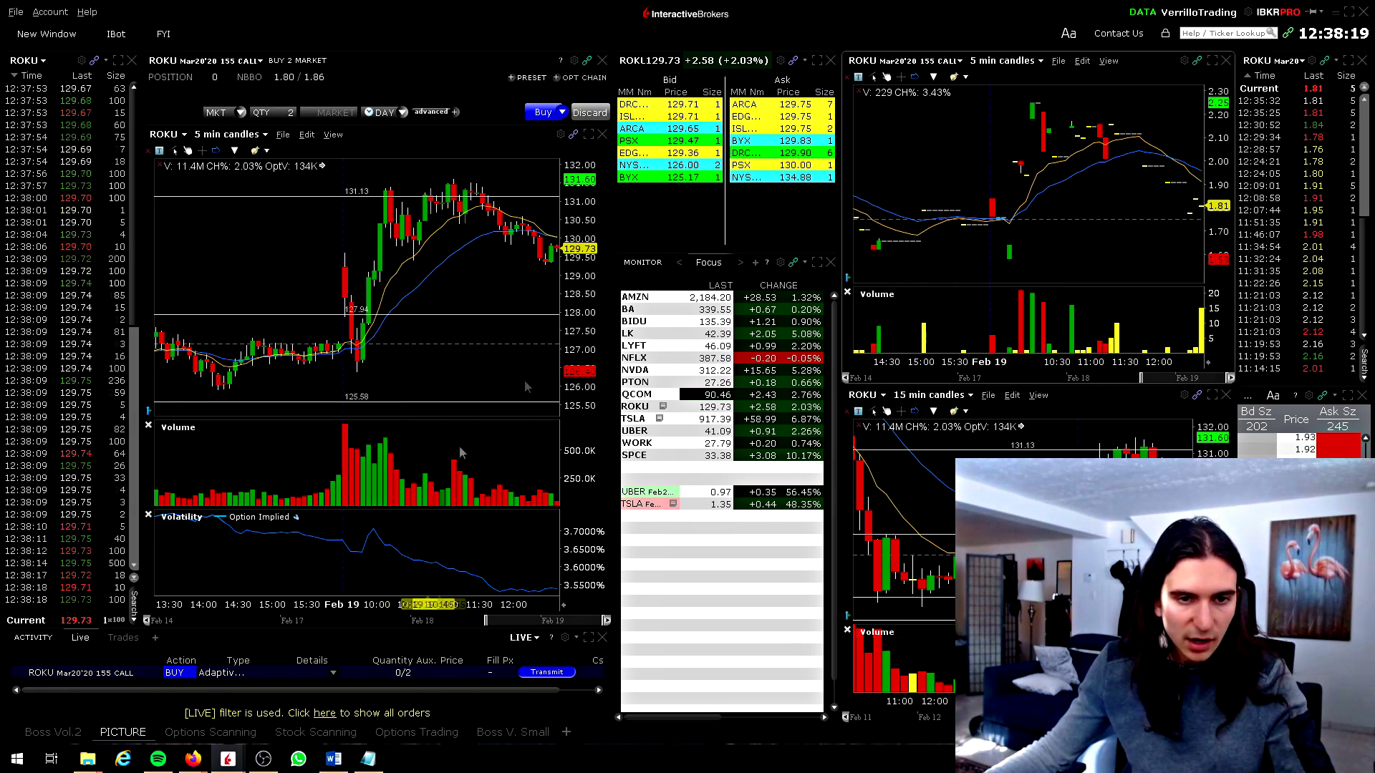
pyautogui.hotkey('alt', 'Tab')
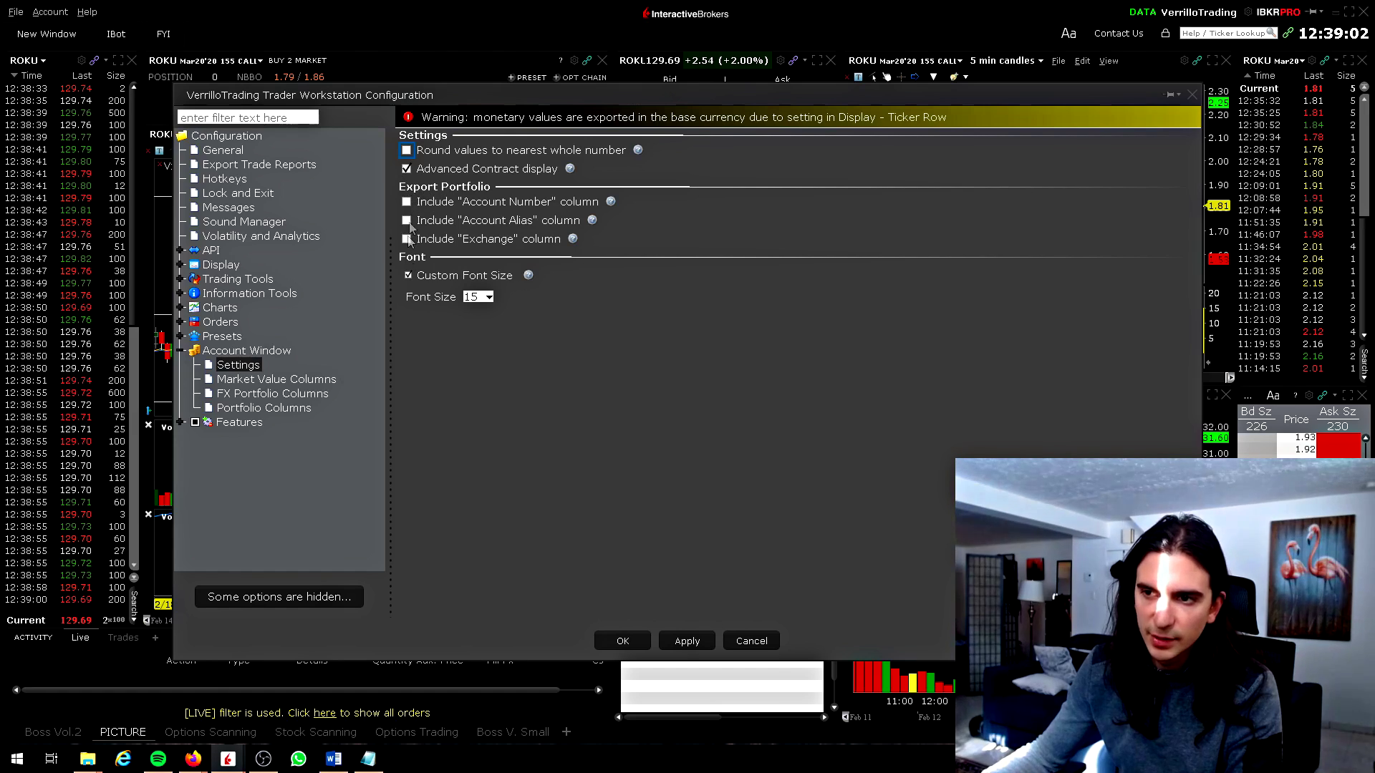
pyautogui.click(250, 380)
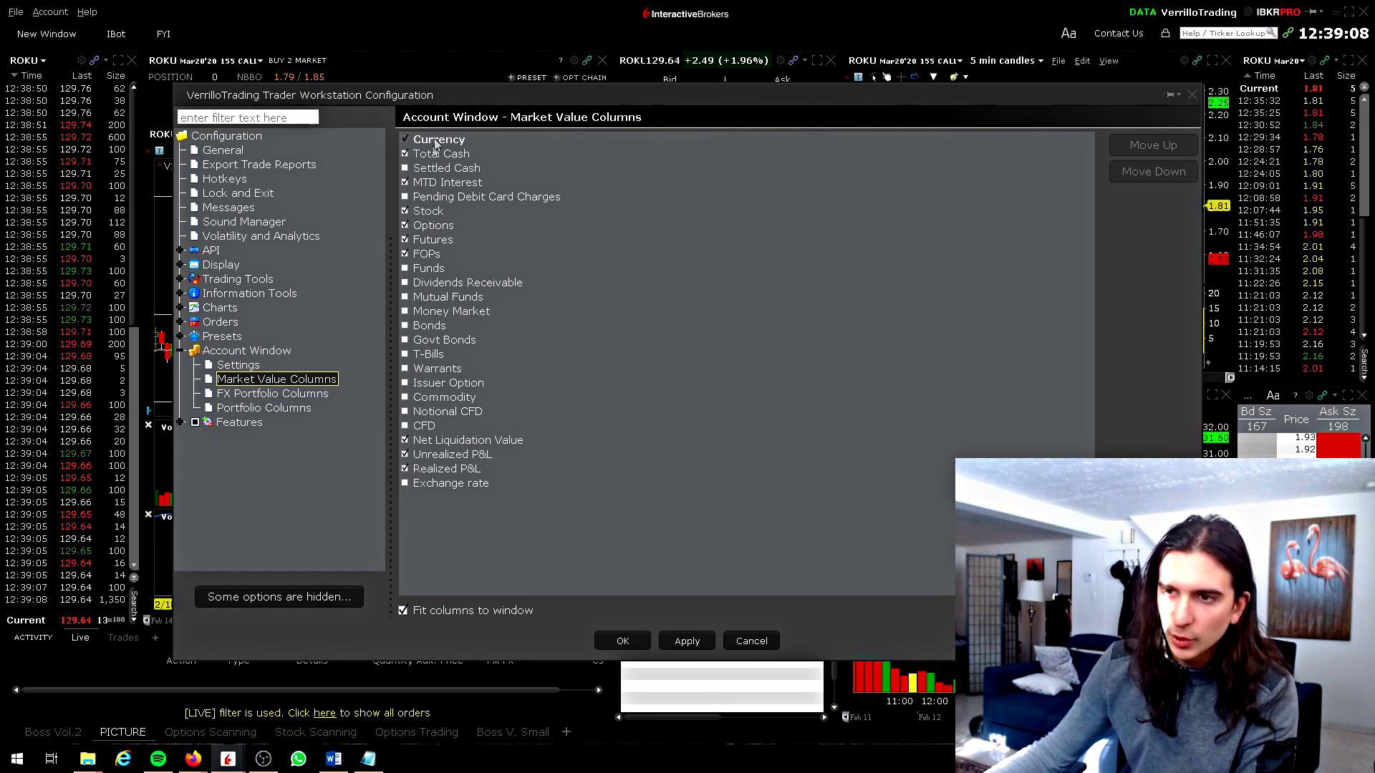
# Review the Account Window's Market Value, FX Portfolio and Portfolio column settings.
pyautogui.click(247, 394)
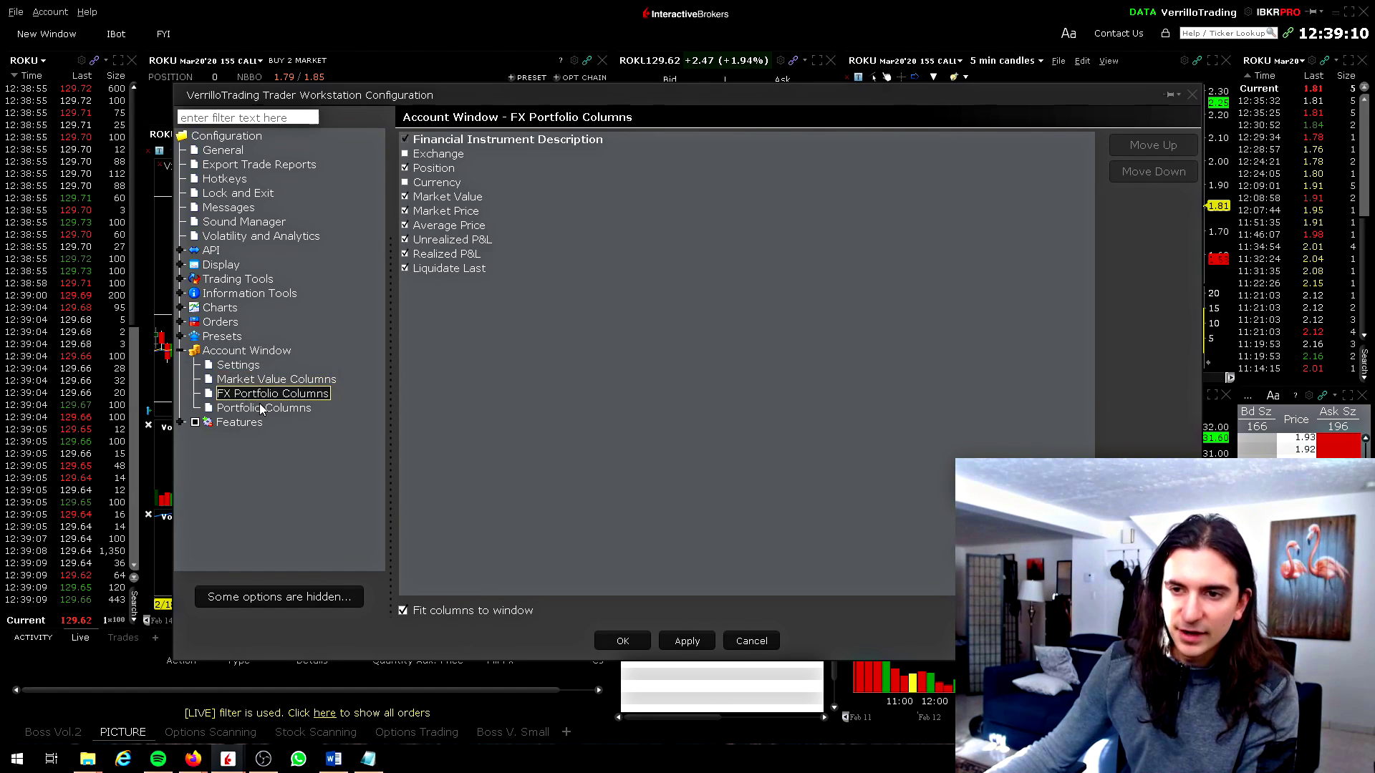
pyautogui.click(262, 410)
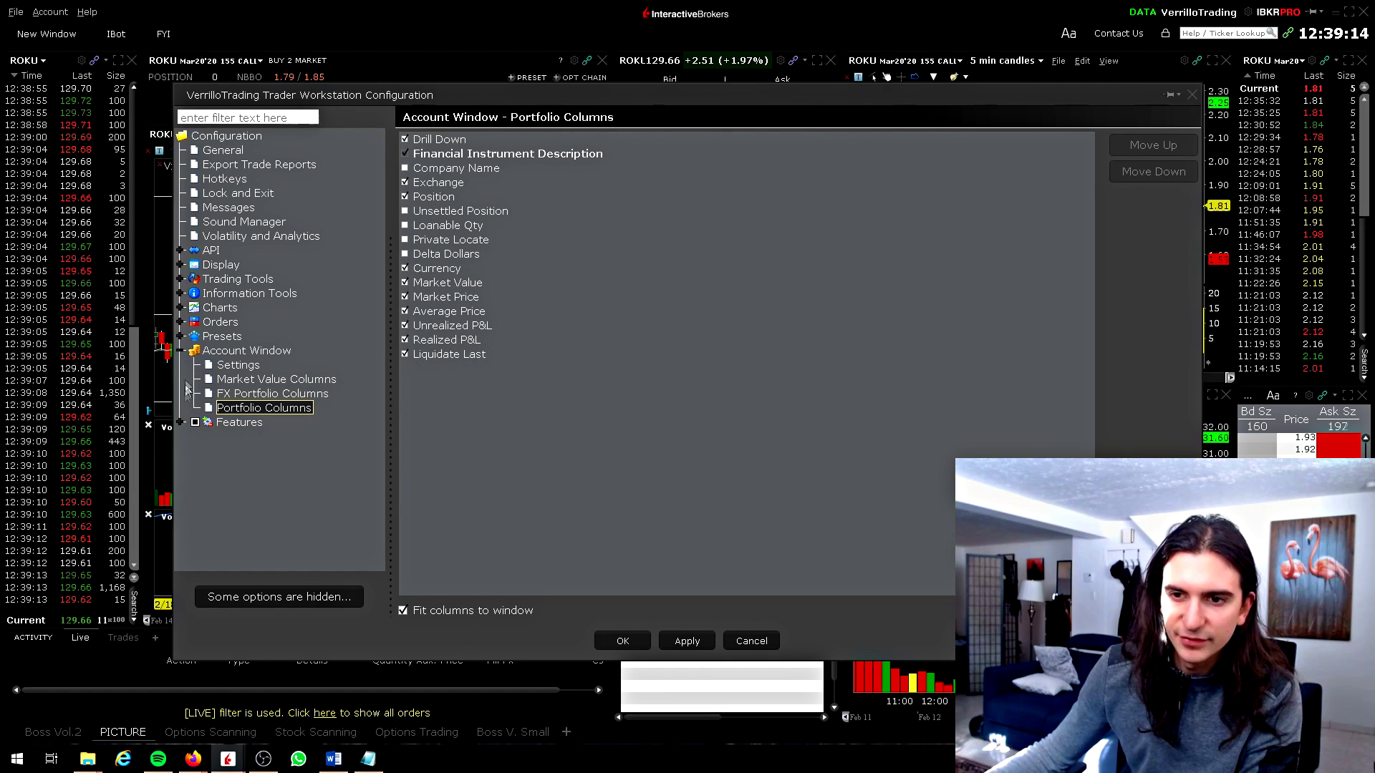
pyautogui.click(181, 352)
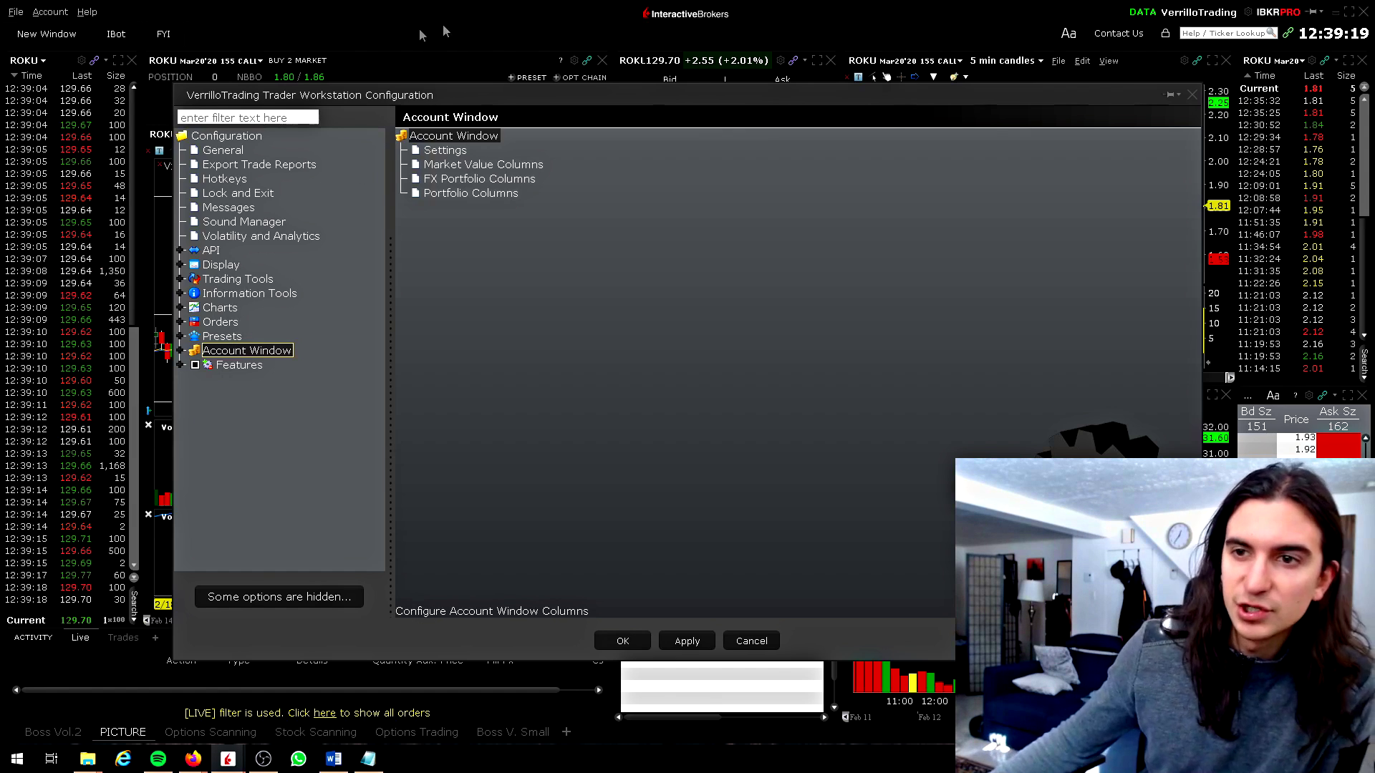
# Browse the Display, Charts, Hotkeys and Messages sections, return to General, and close configuration.
pyautogui.click(242, 265)
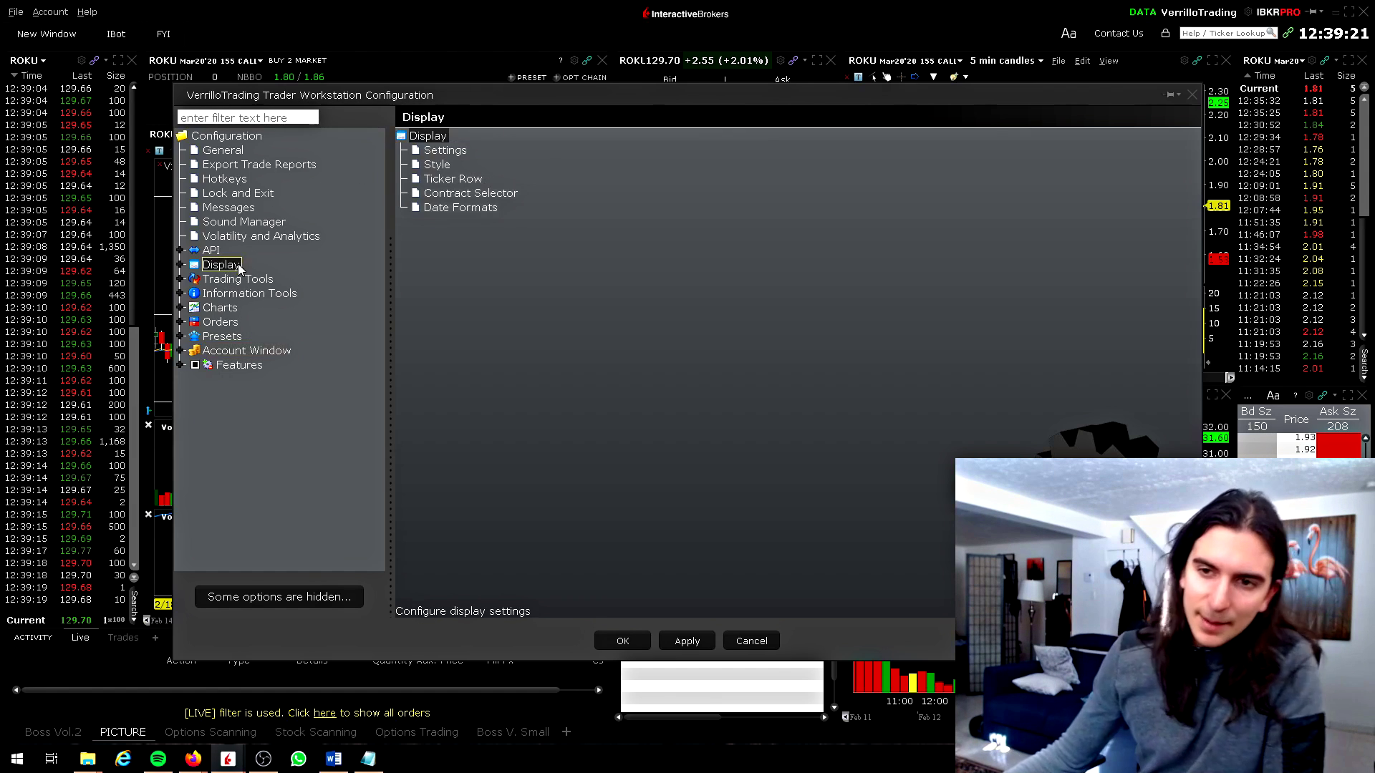
pyautogui.click(220, 308)
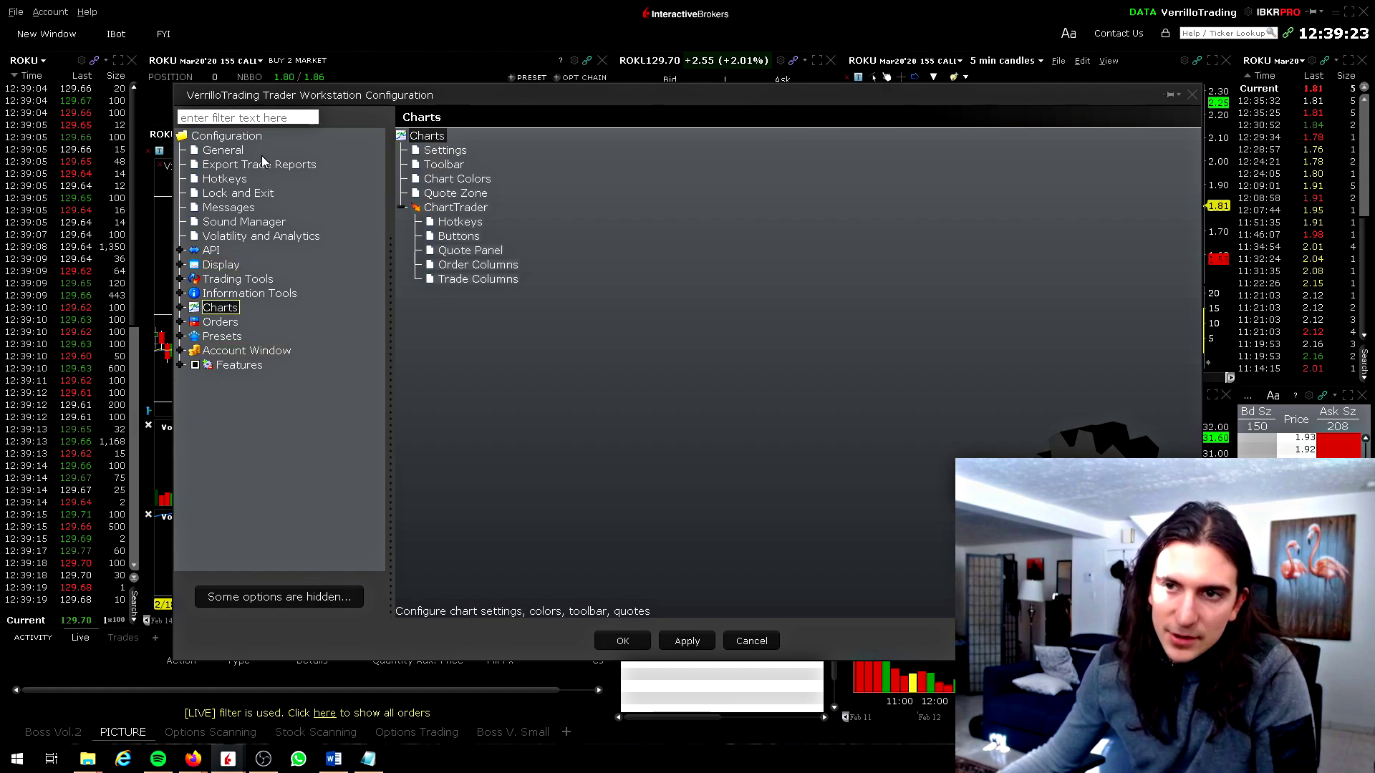
pyautogui.click(225, 152)
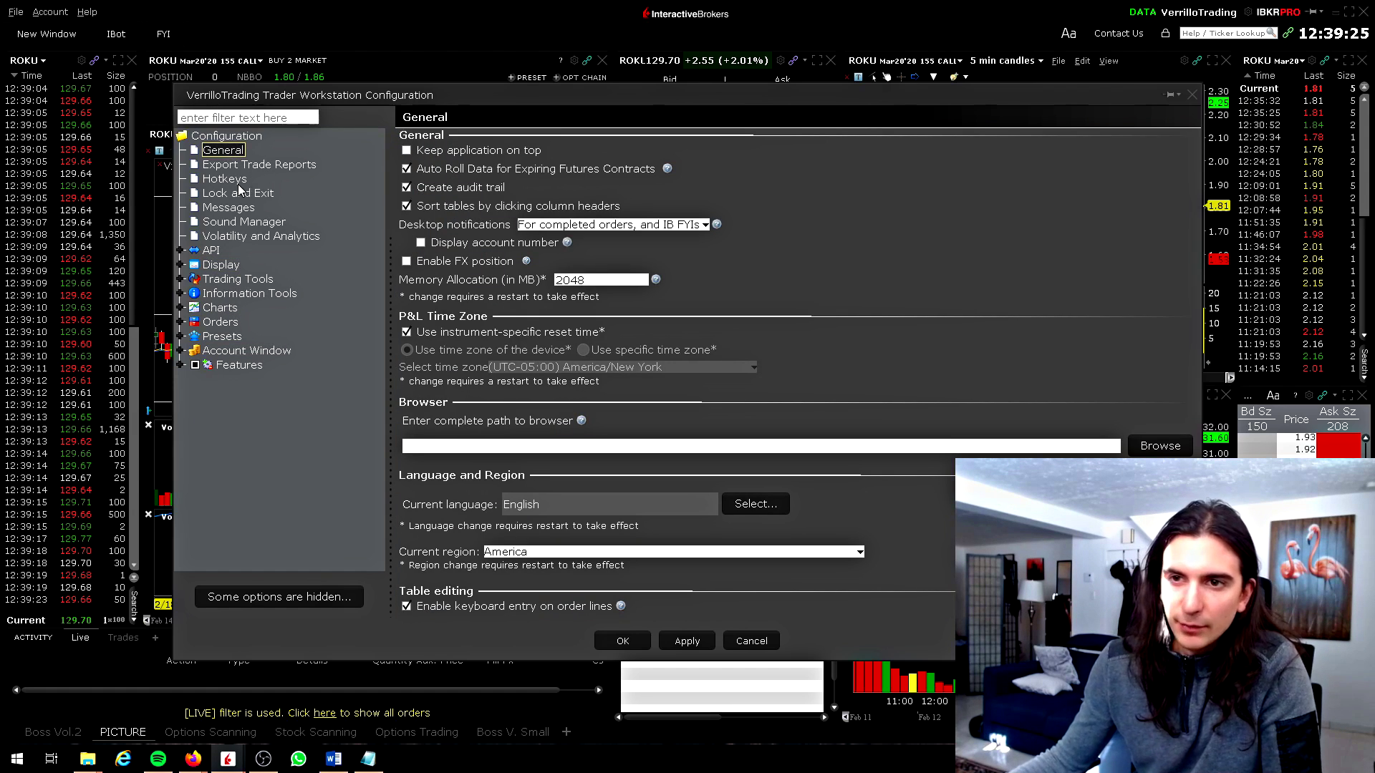
pyautogui.click(233, 179)
pyautogui.click(228, 208)
pyautogui.click(229, 152)
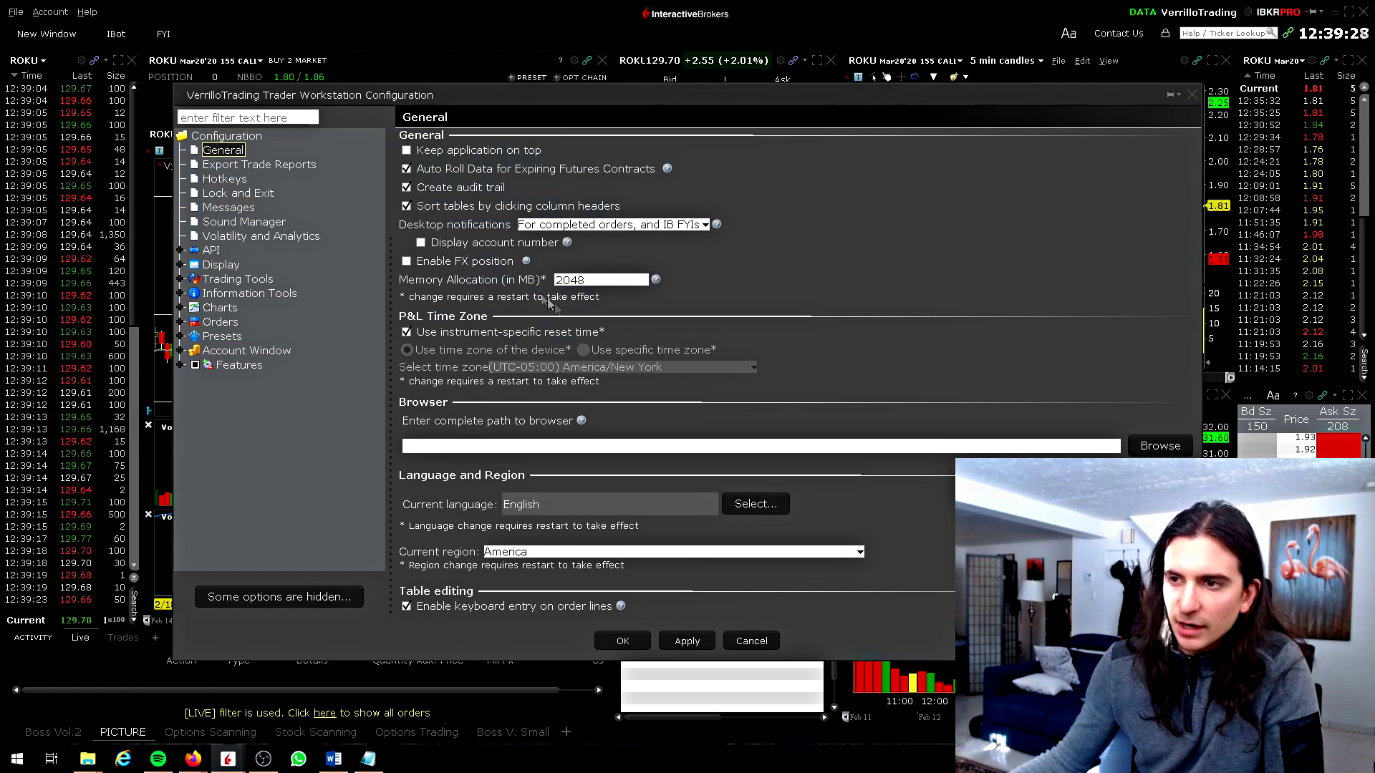
pyautogui.click(1191, 95)
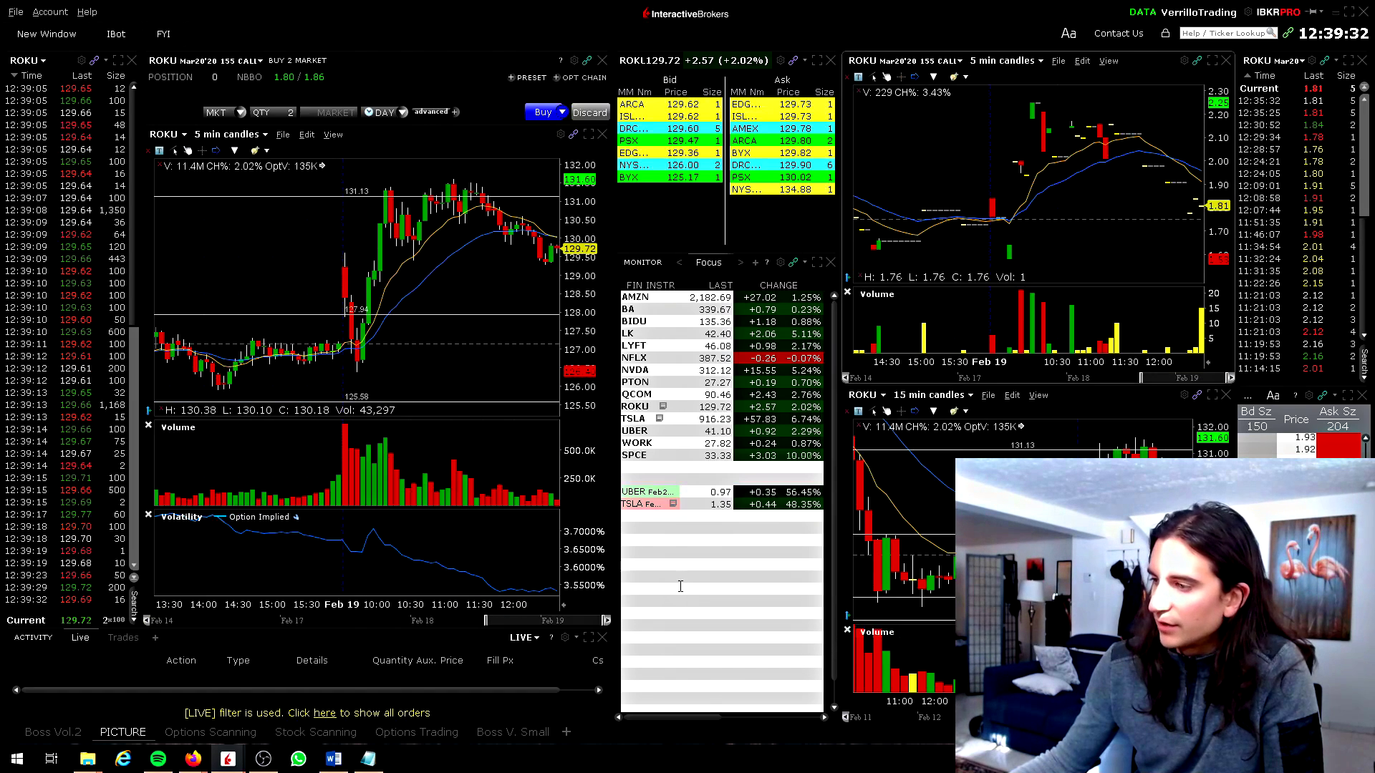